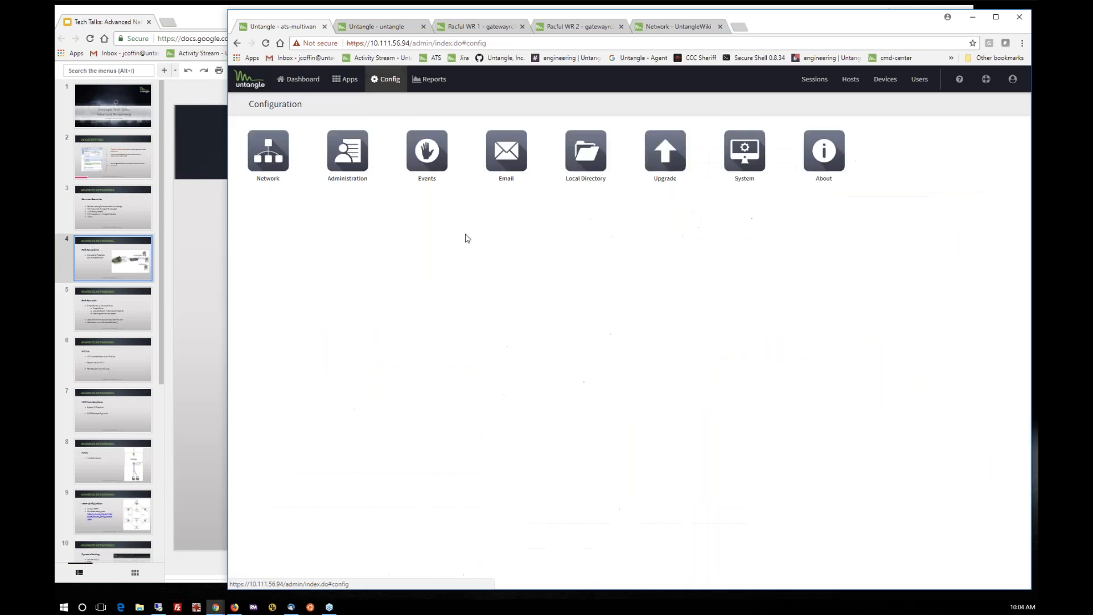
Open the Network configuration's port forward rules and start adding a new rule
click(278, 151)
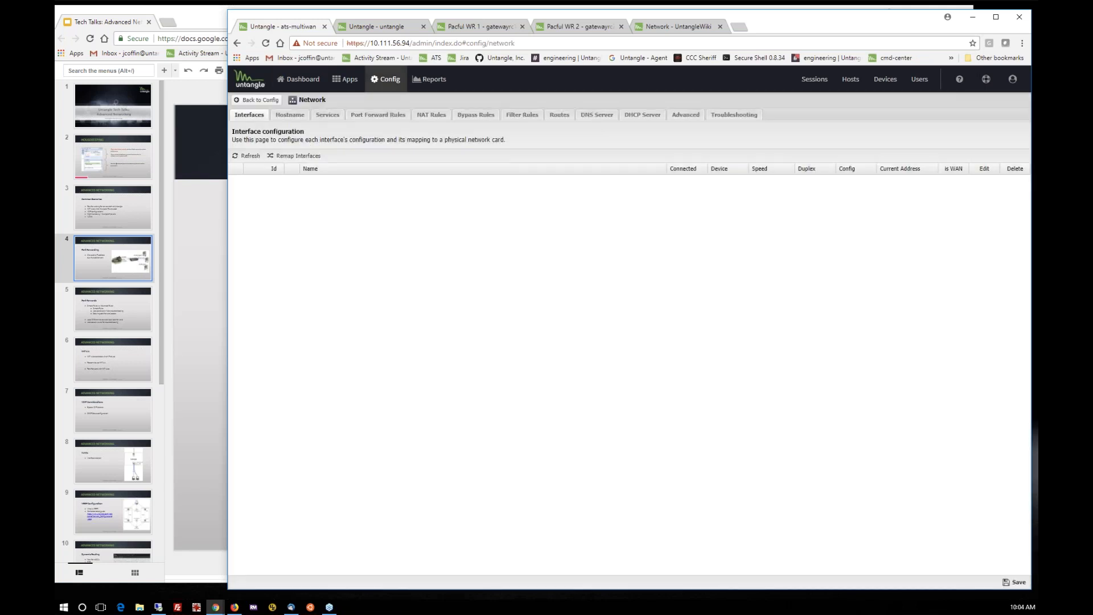
click(377, 116)
click(249, 149)
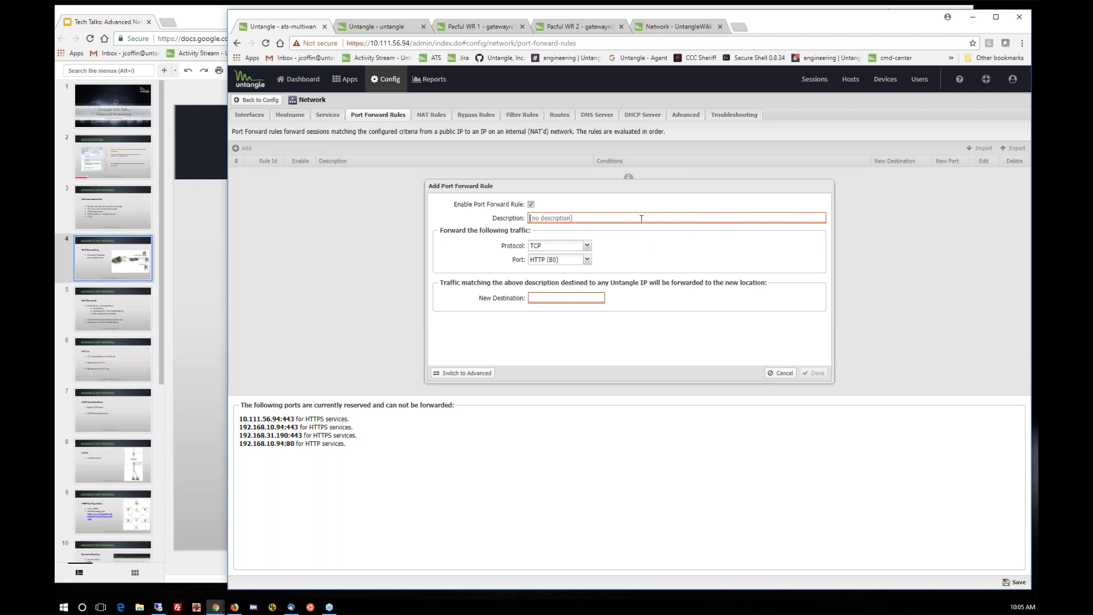
Fill in the simple port forward rule with description "test", new destination 192.168.10.50 and port HTTPS (443)
text(tset)
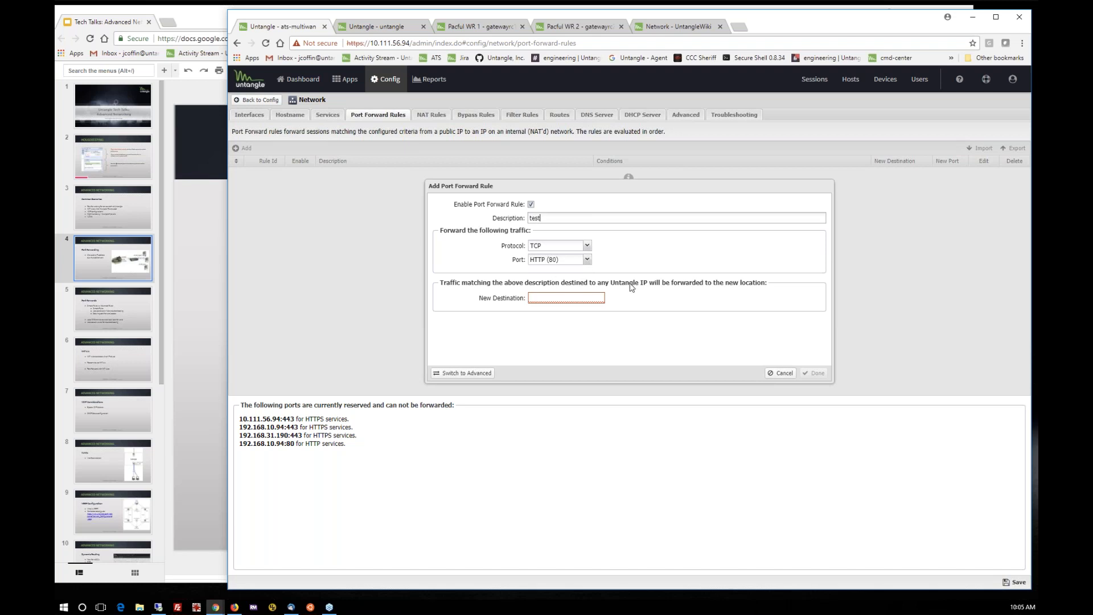
click(559, 295)
text(192.168.10.50)
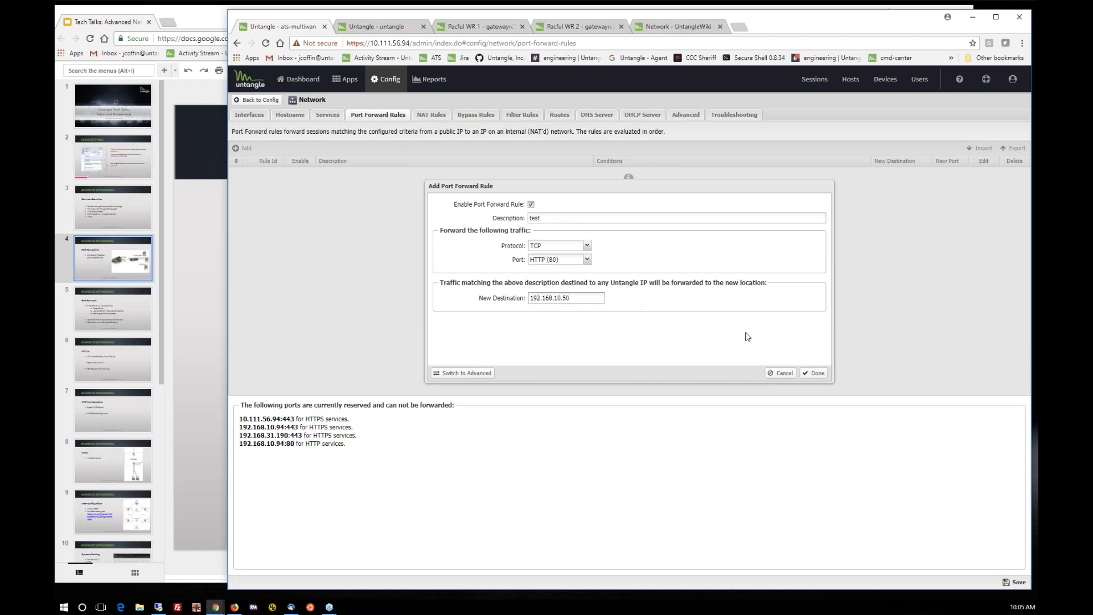
click(588, 260)
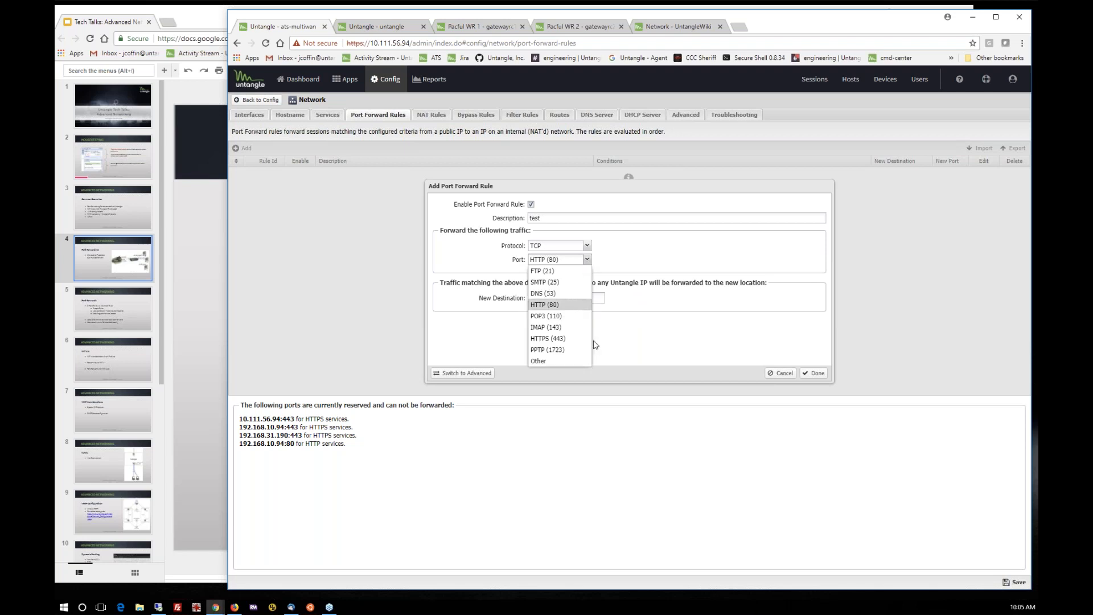
click(563, 340)
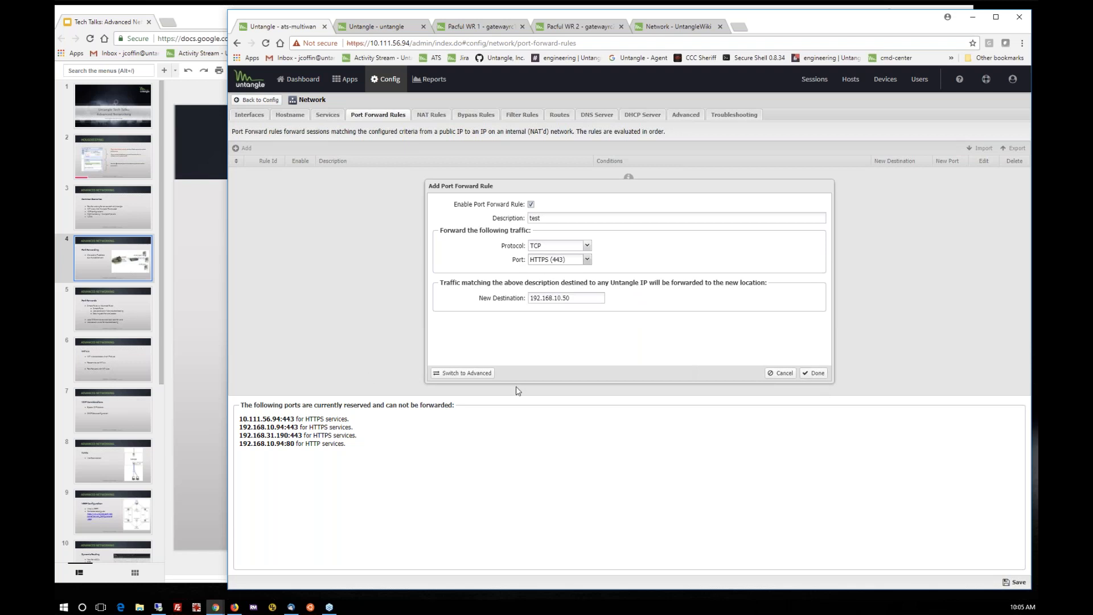
Switch the rule to its advanced form and set the description to "test" and the new destination to 192.168.10.50
click(479, 375)
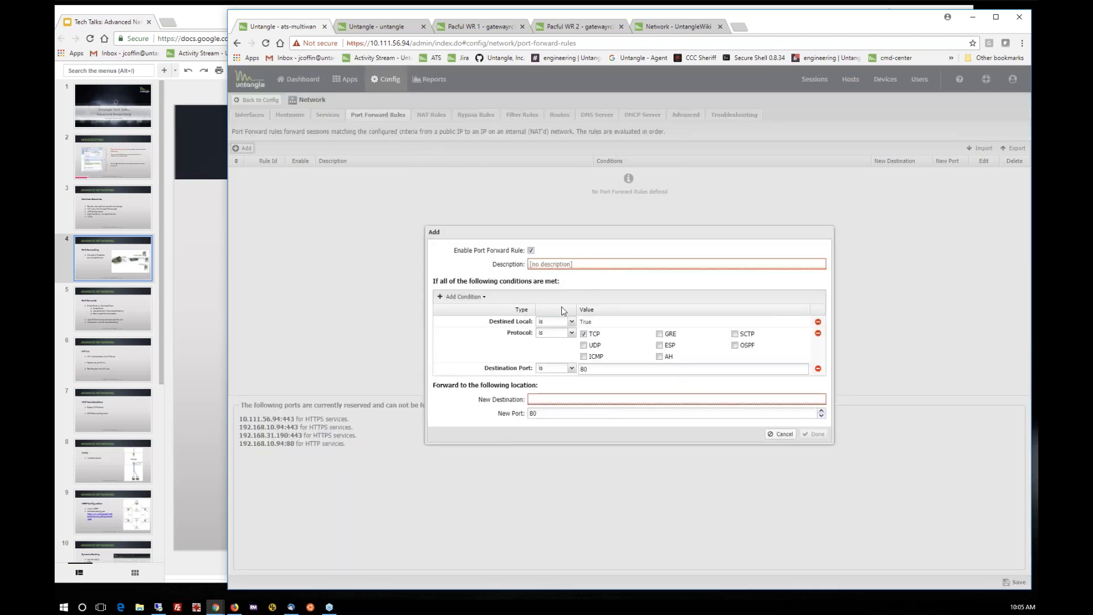
click(572, 265)
text(test)
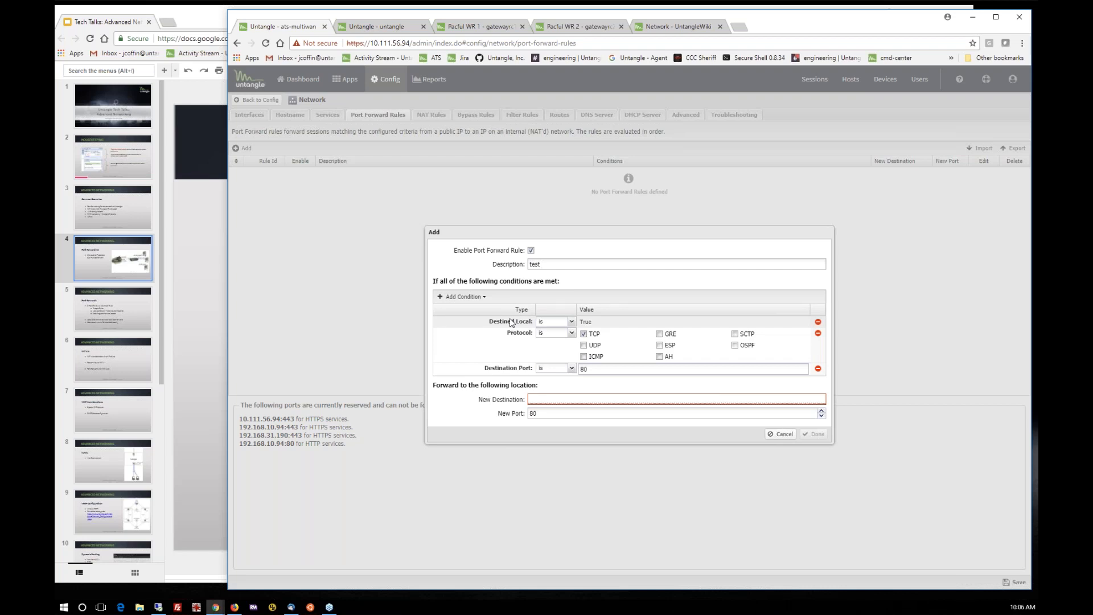
click(553, 402)
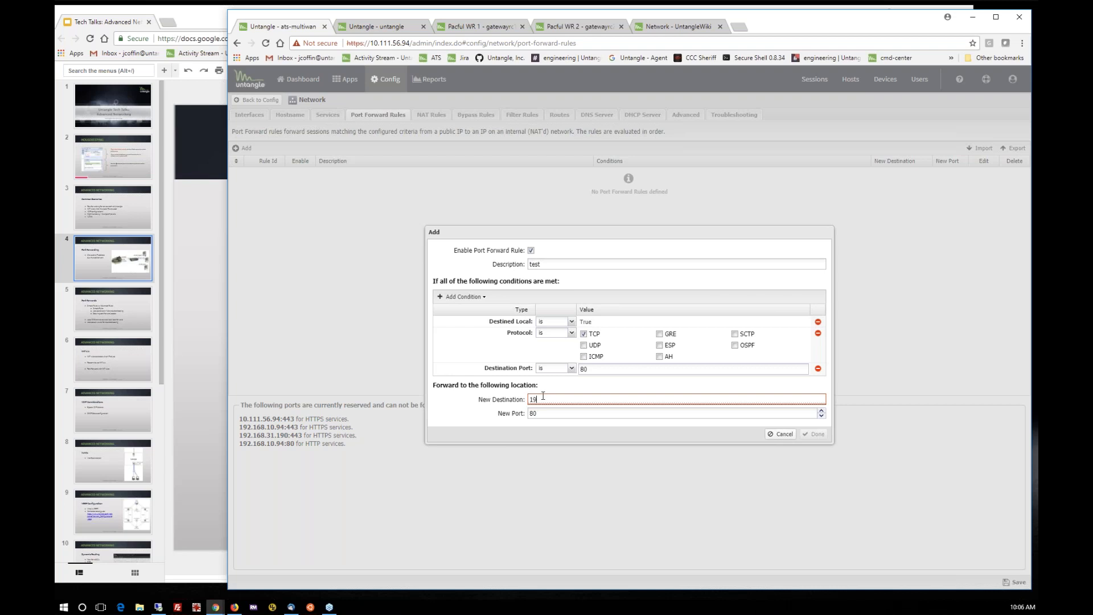
text(192.168.10.50)
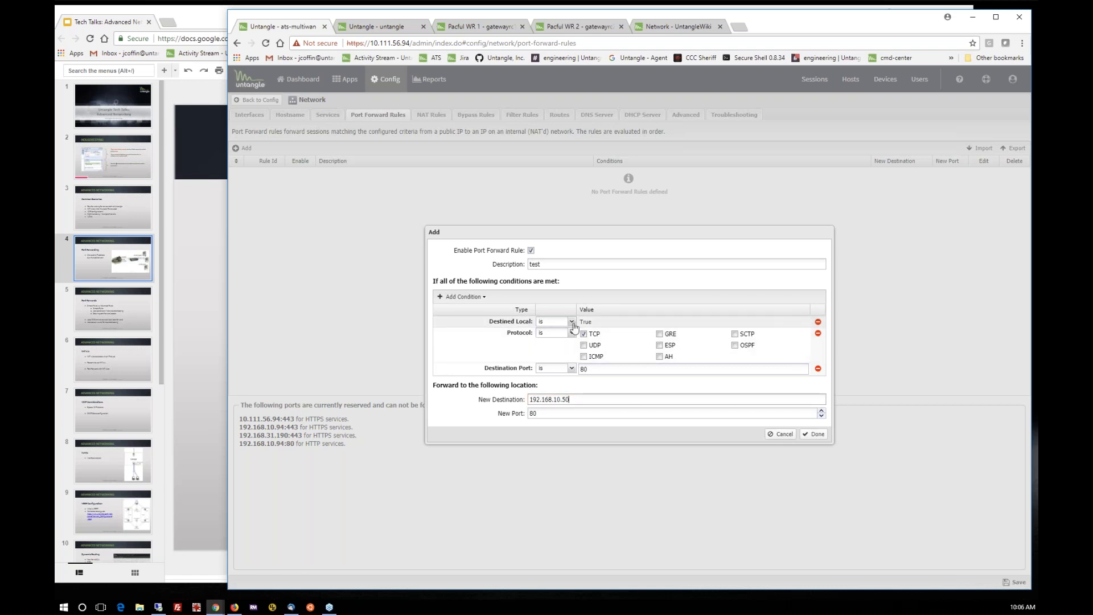
Remove the Destined Local condition from the rule and add a Destination Address condition of 10.111.56.94
click(819, 323)
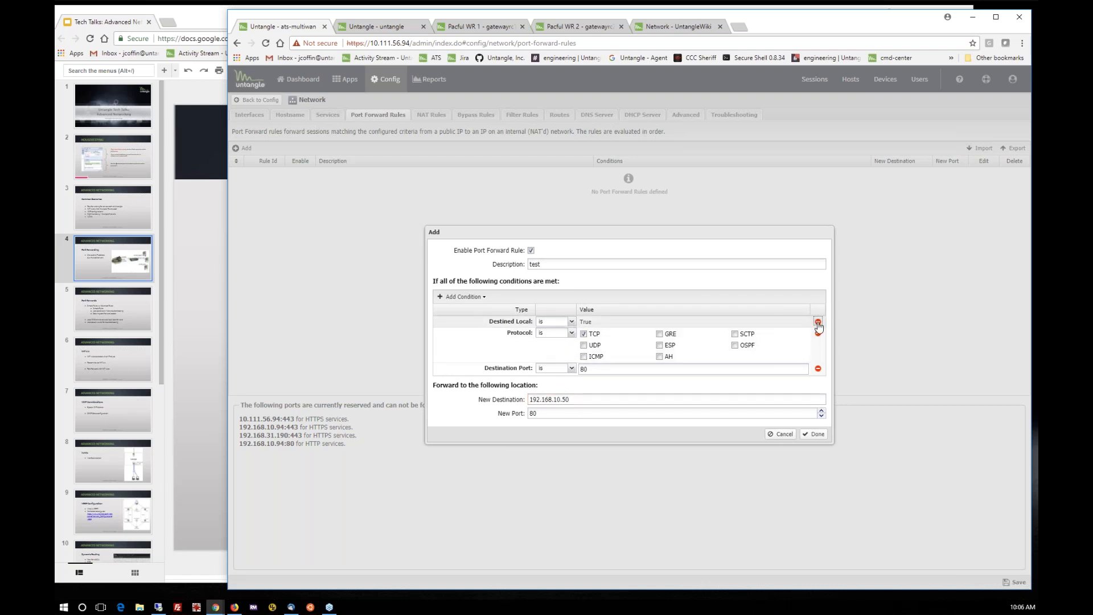
click(444, 300)
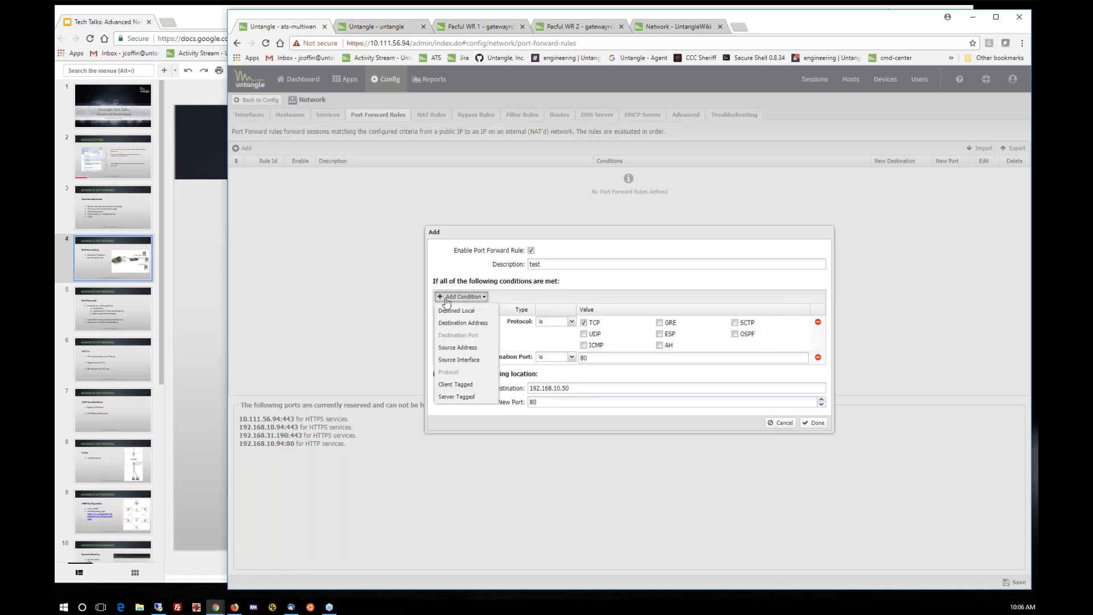
click(475, 323)
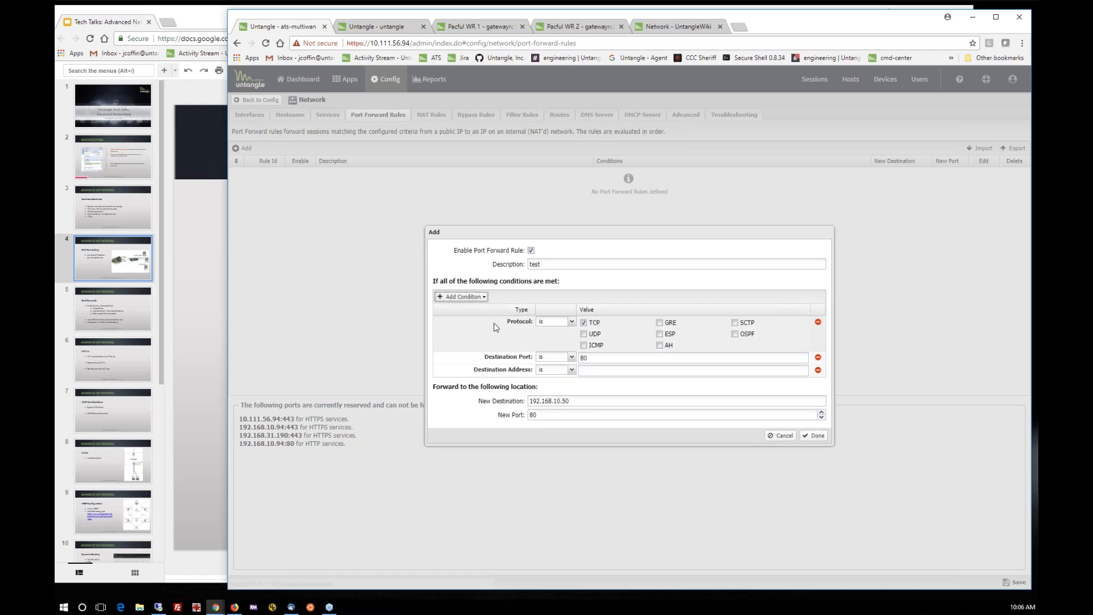
click(607, 371)
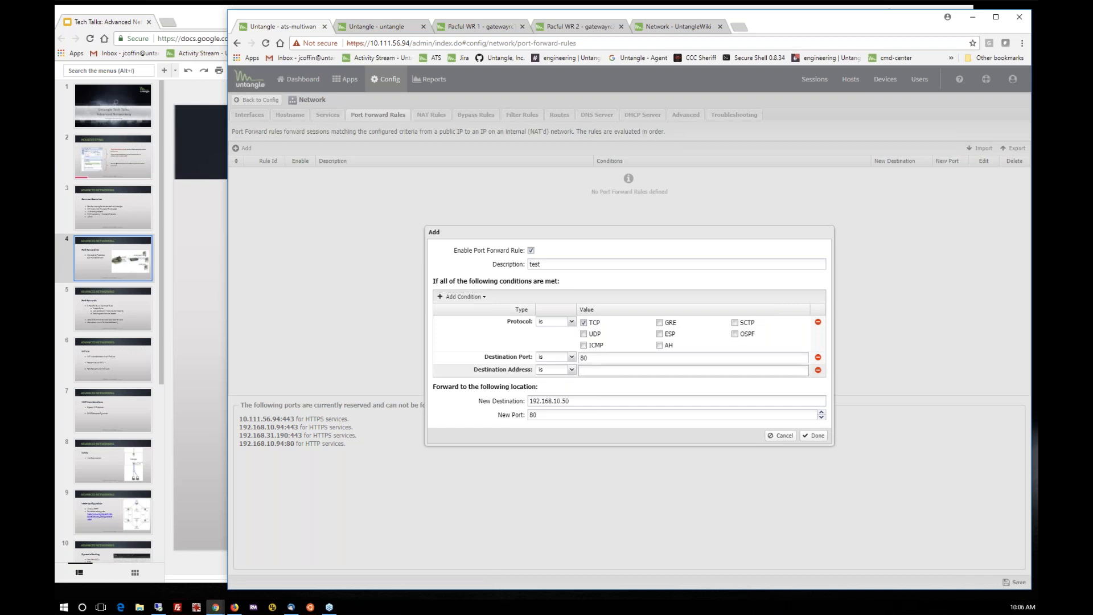
text(10.11)
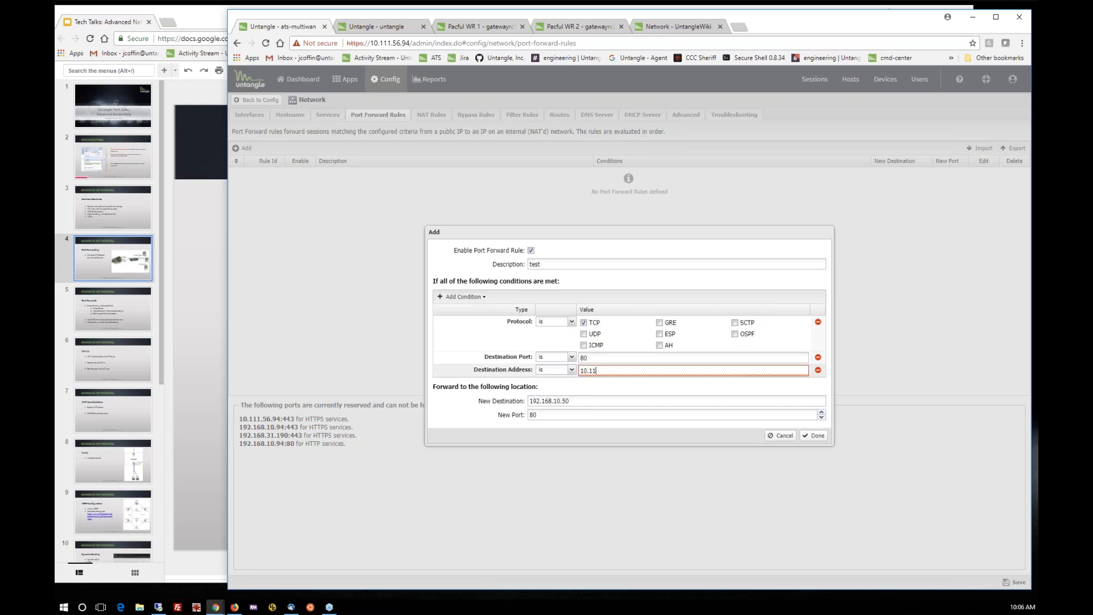
text(1.56.94)
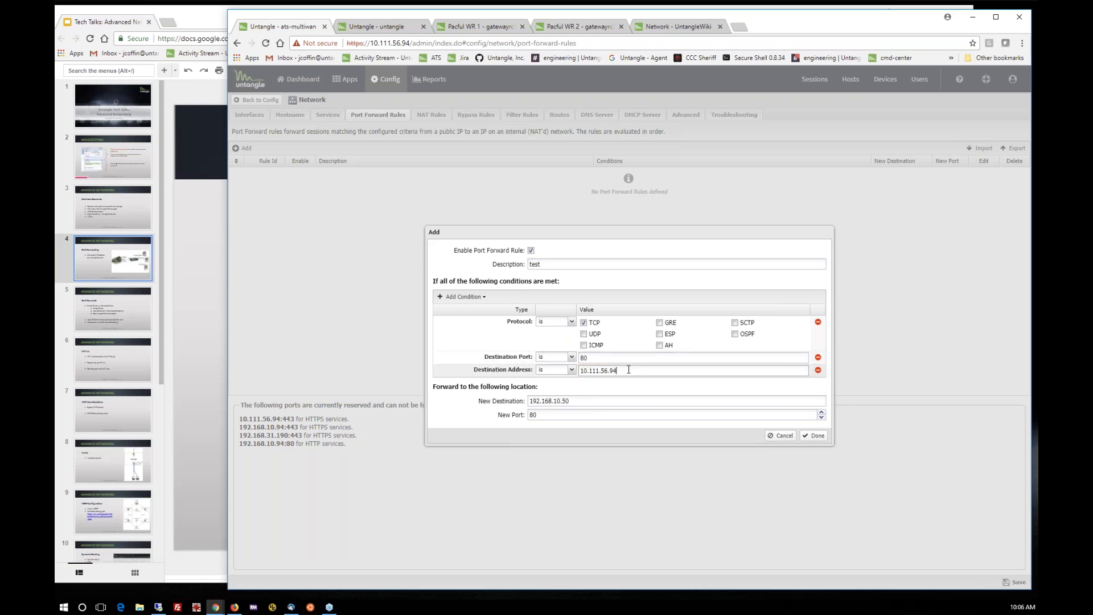
key(ctrl+a)
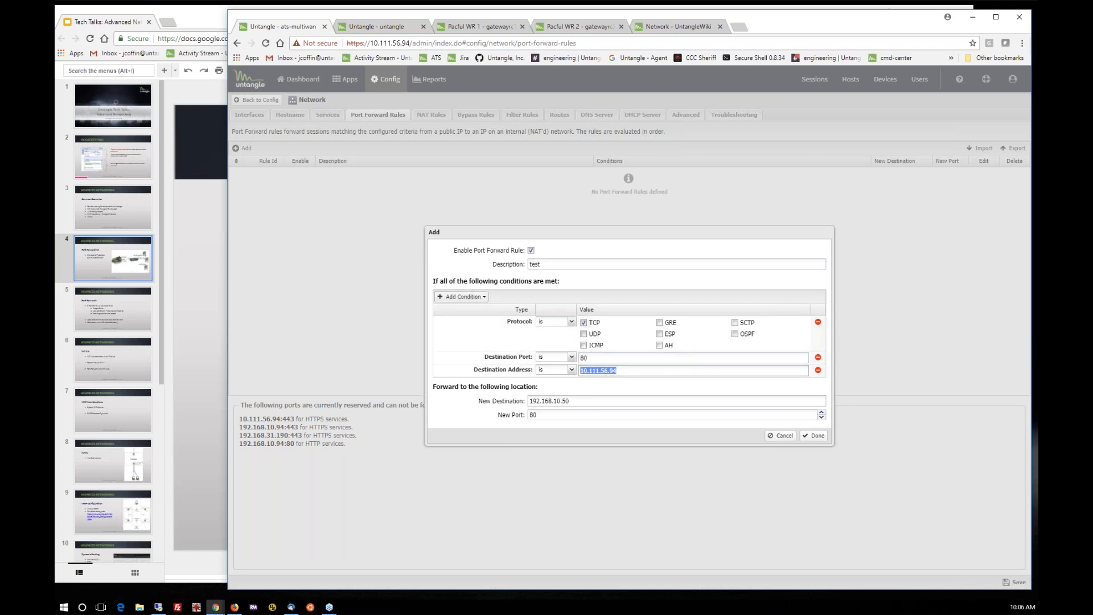
Add a Source Address condition of 10.111.56.56 to the port forward rule
click(453, 300)
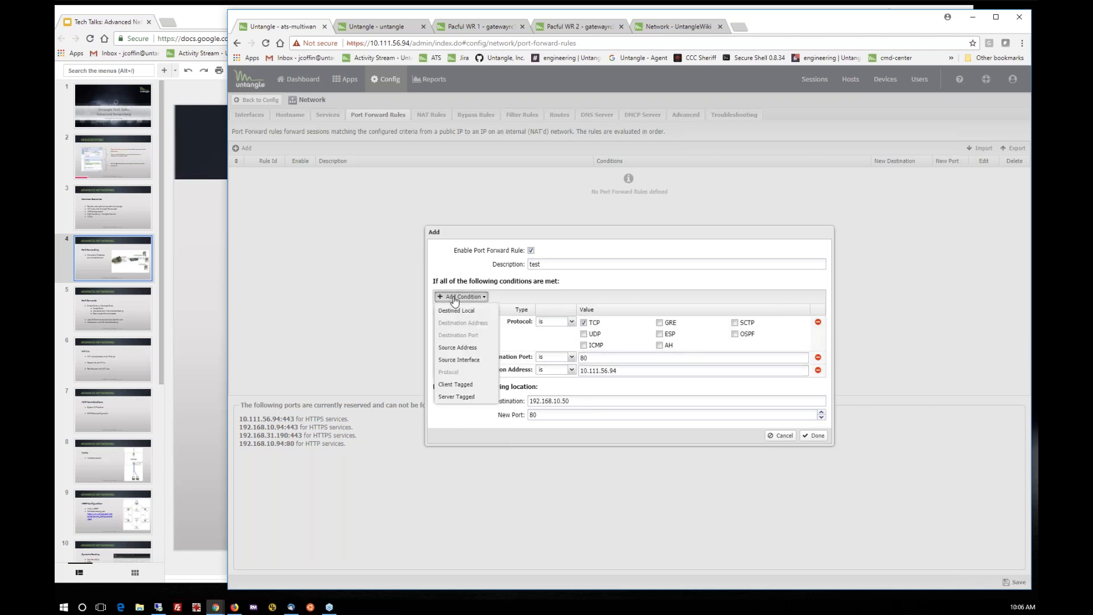
click(479, 349)
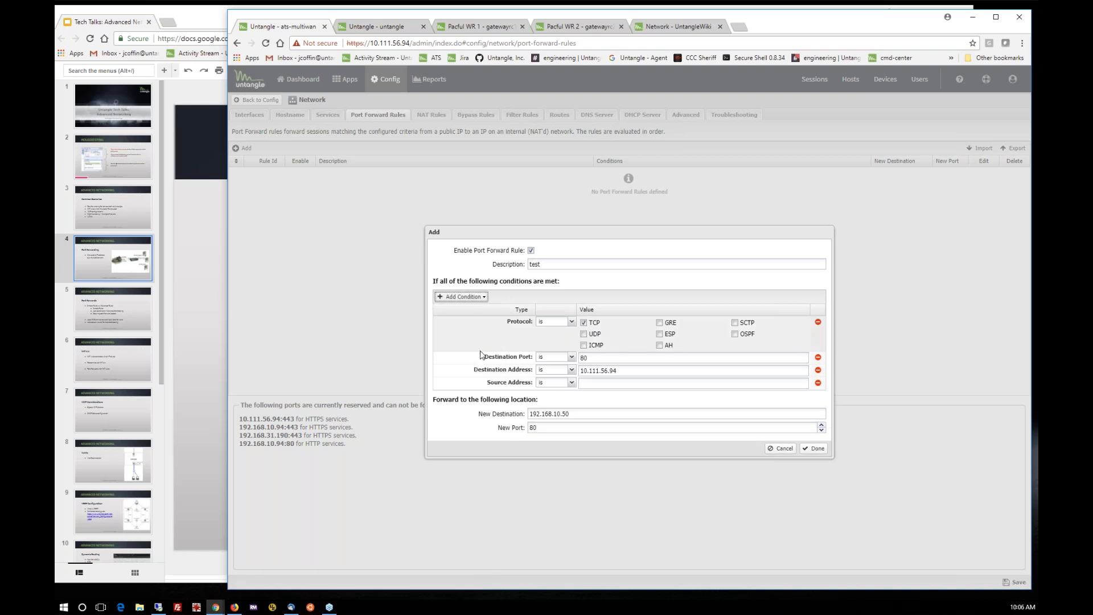
click(615, 383)
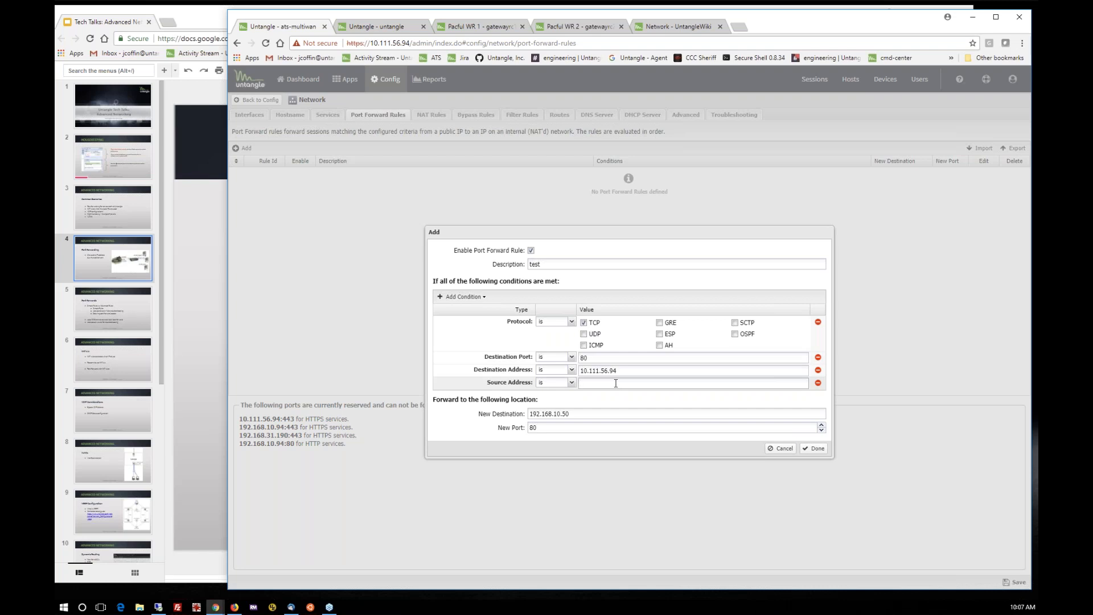
text(10.111.56.)
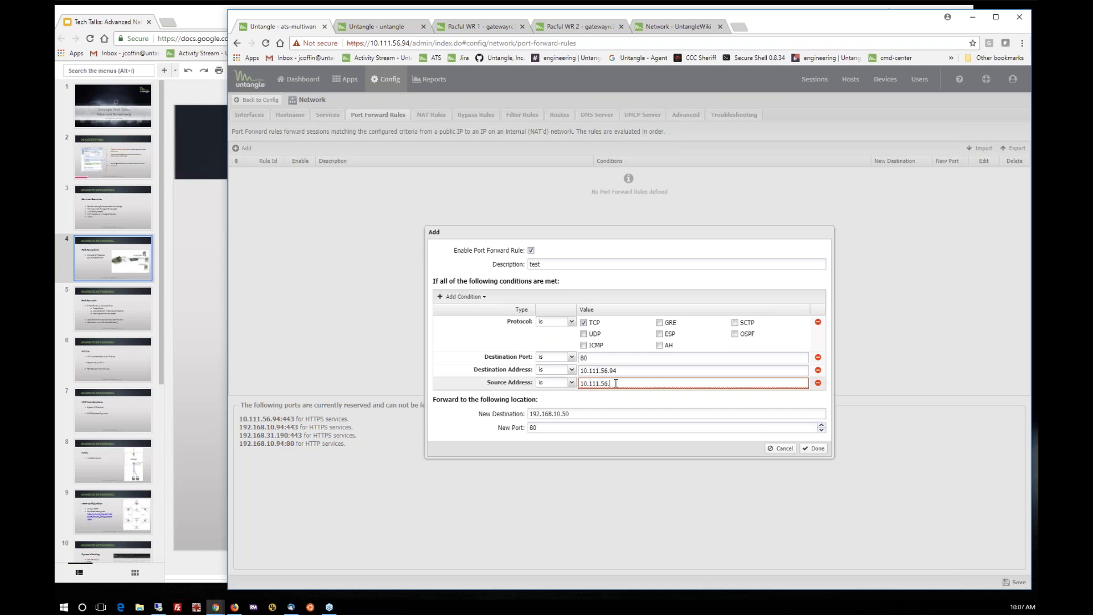
text(50)
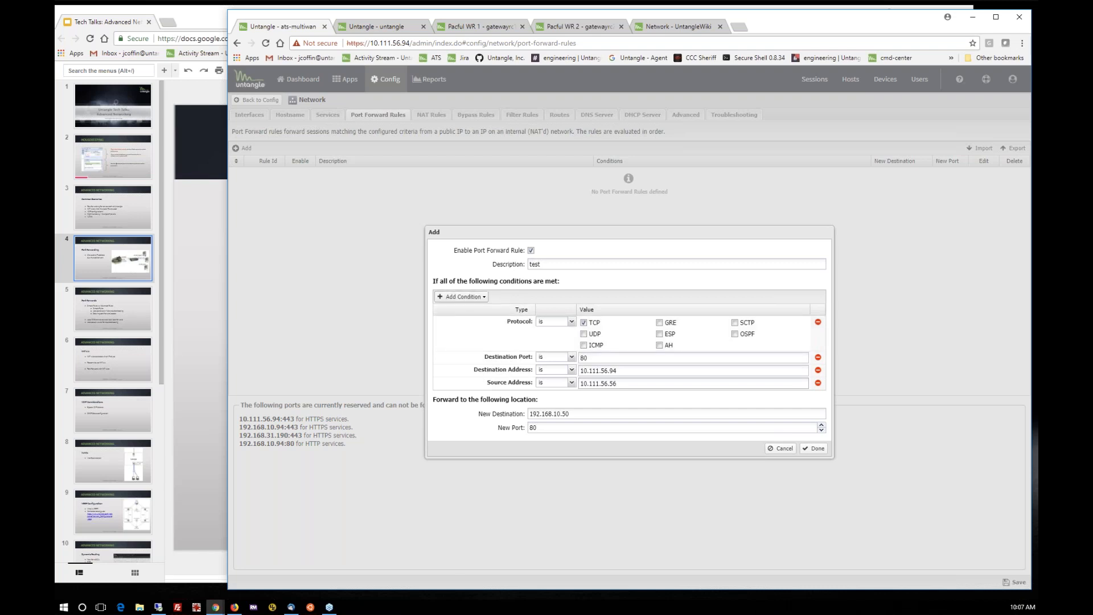
click(462, 297)
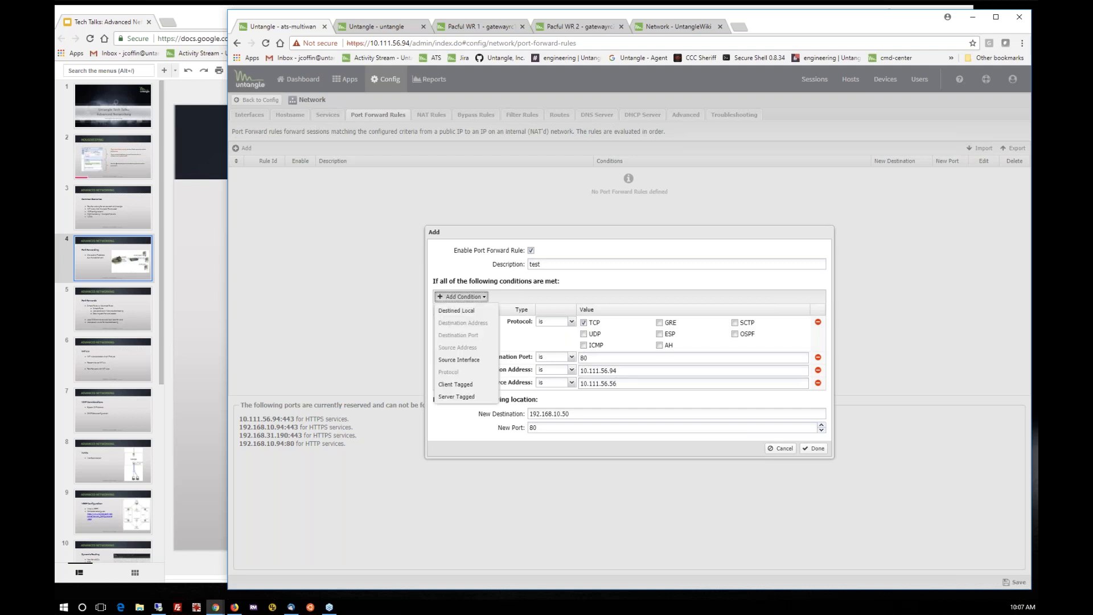
click(466, 312)
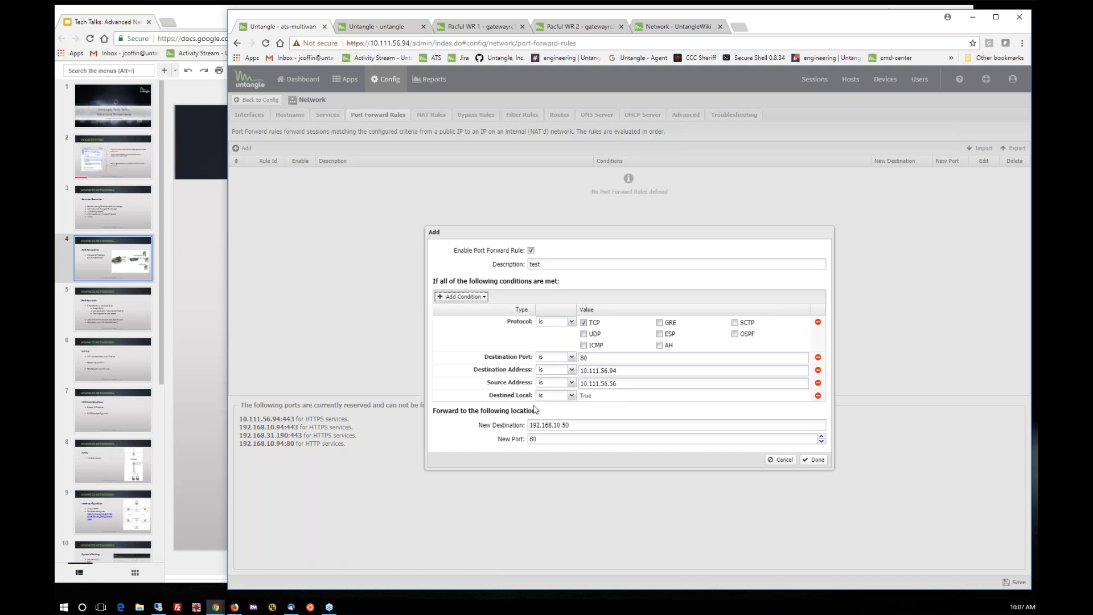
click(817, 395)
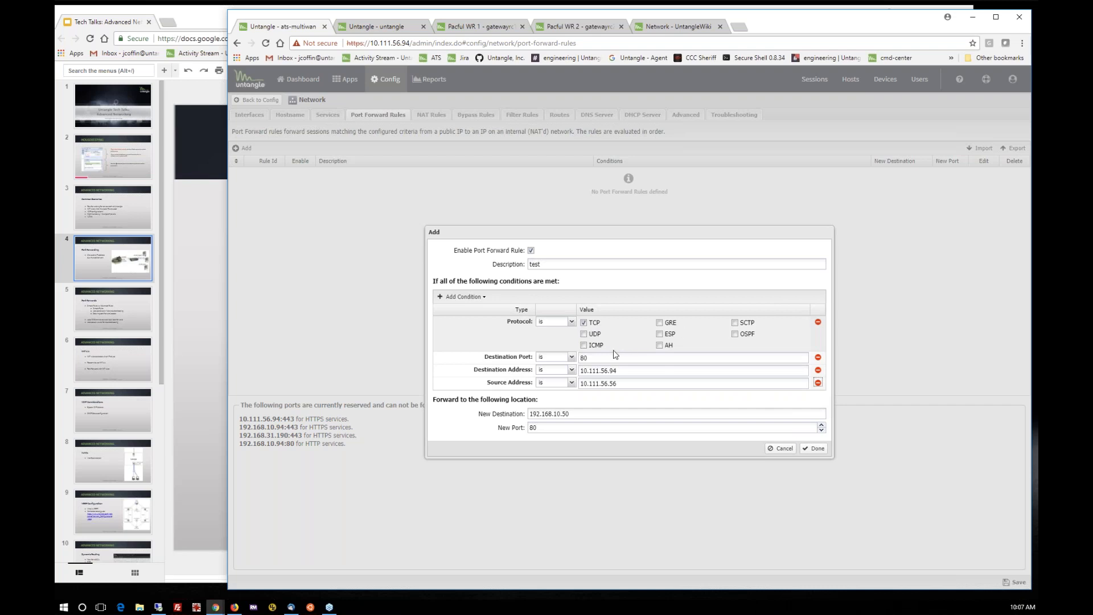
Include UDP in the rule's Protocol condition and finish the port forward rule
click(586, 336)
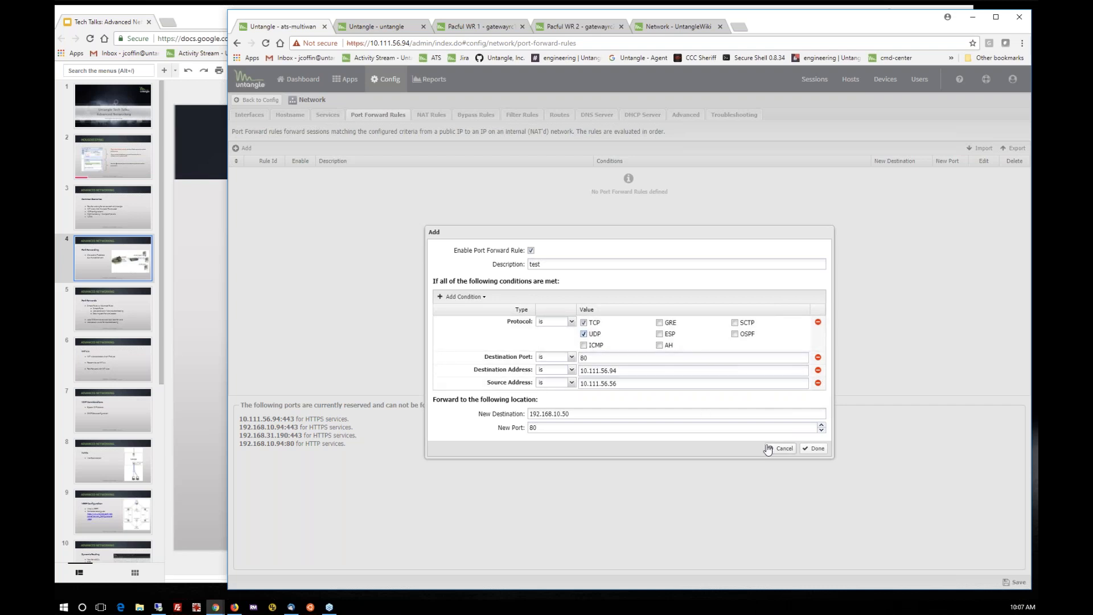
click(815, 450)
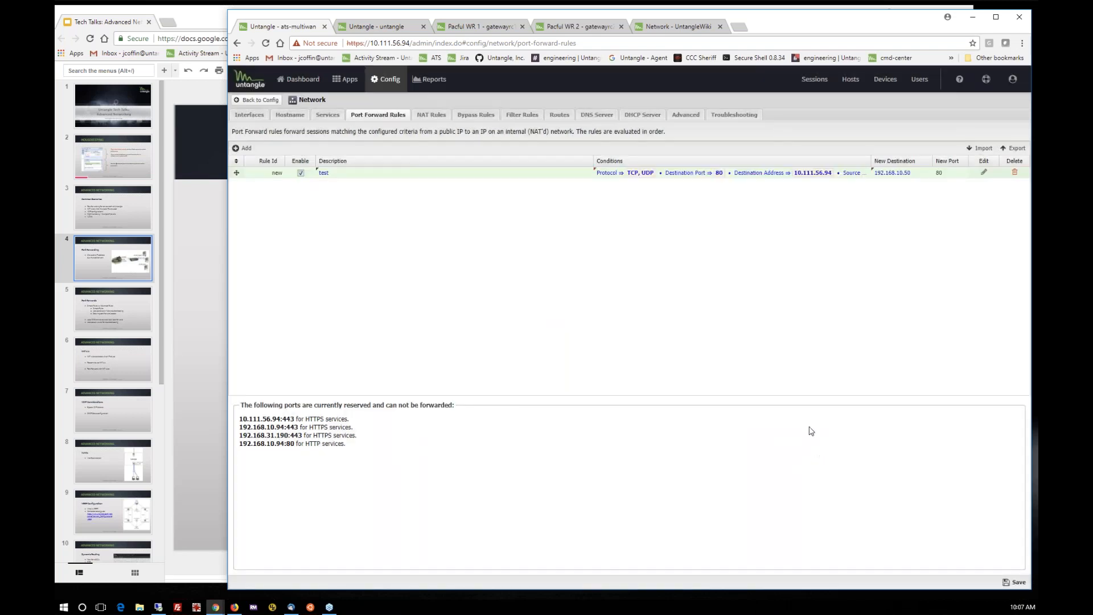
Reopen the test rule to review its conditions without changing it, and look at the Port Forwarding slide in the presentation
click(984, 173)
click(463, 373)
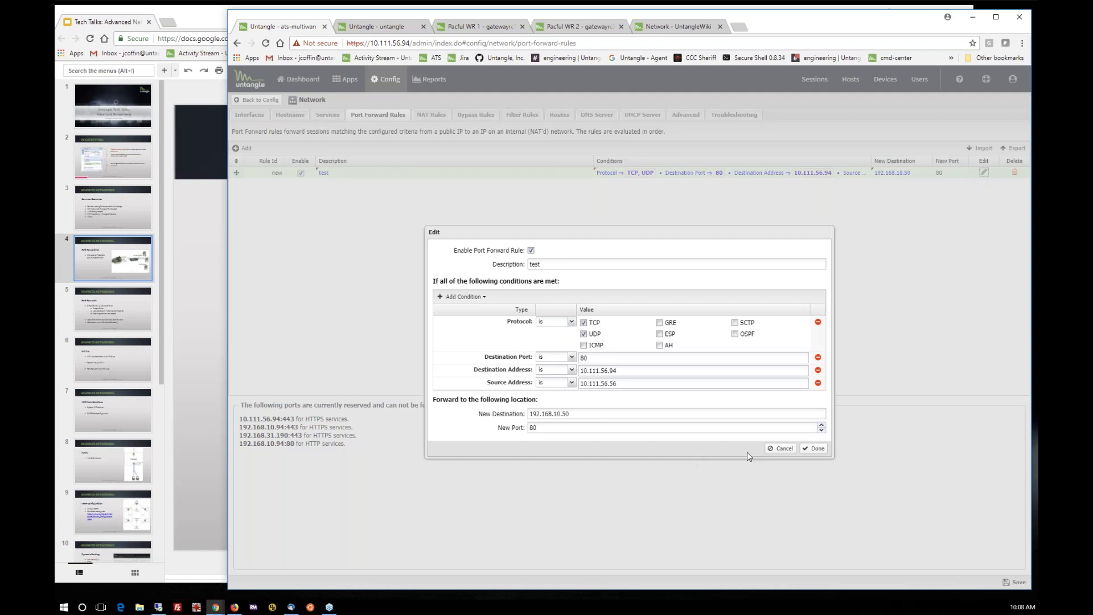
click(781, 449)
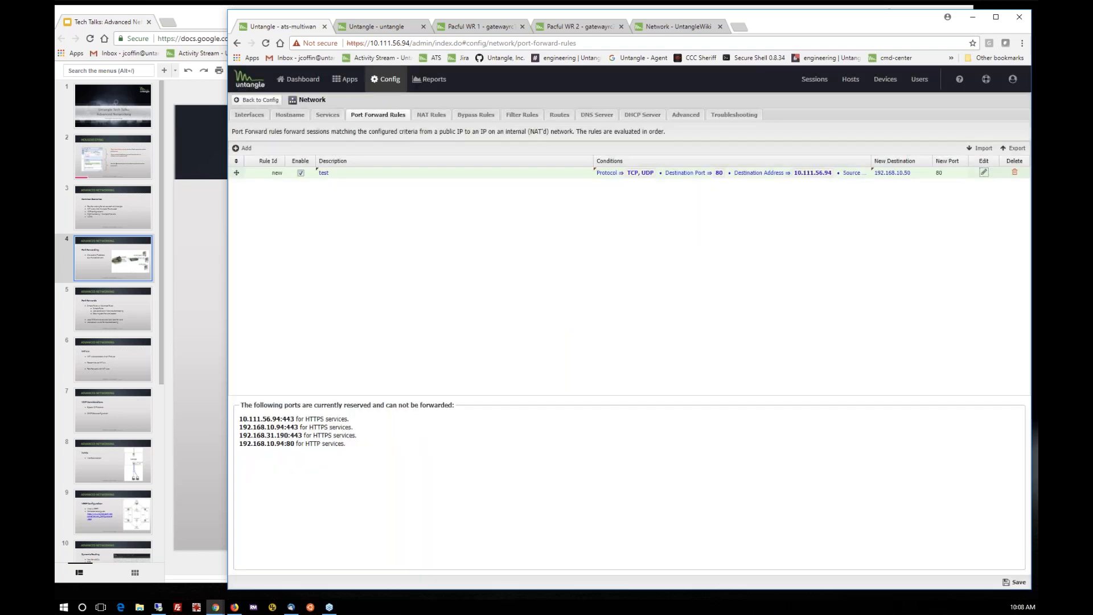
click(209, 313)
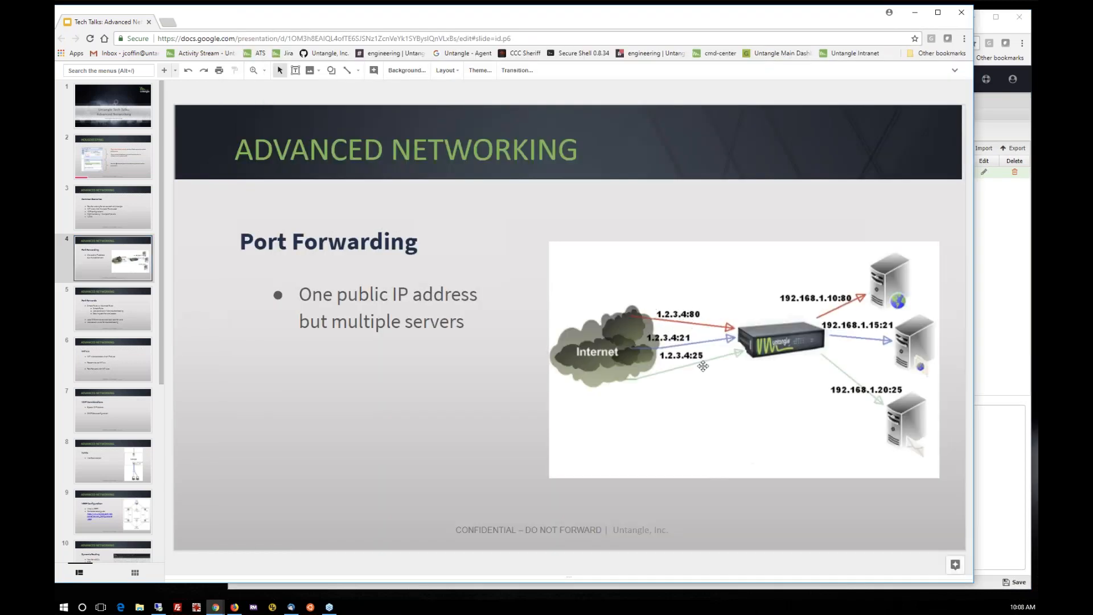
click(996, 320)
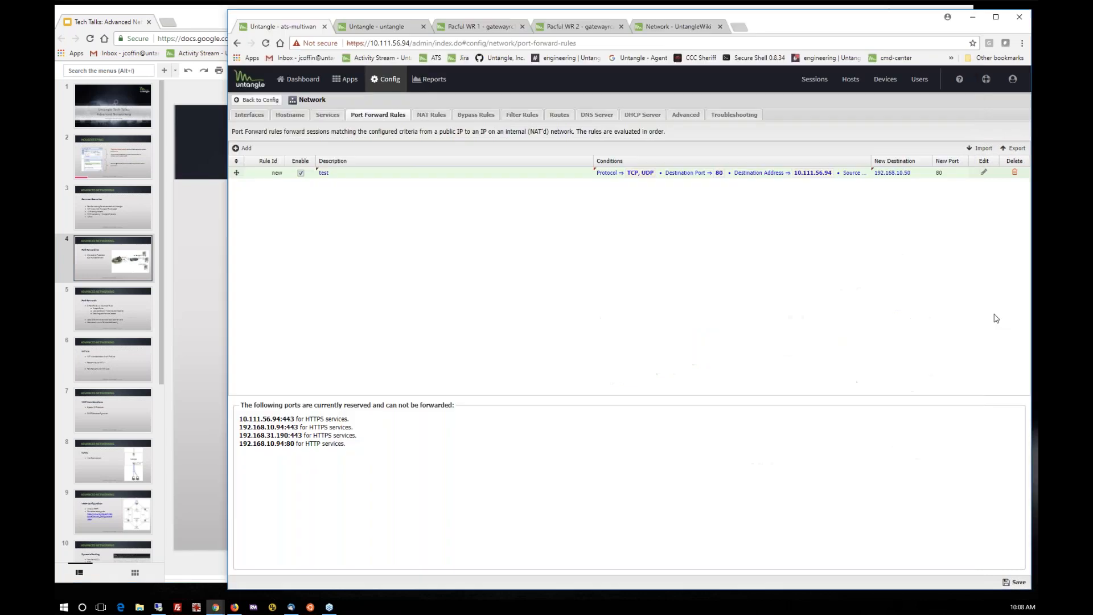
Add an IPv4 alias of 10.111.56.45 with prefix 16 to the External interface, and reopen the interface to check the alias
click(251, 116)
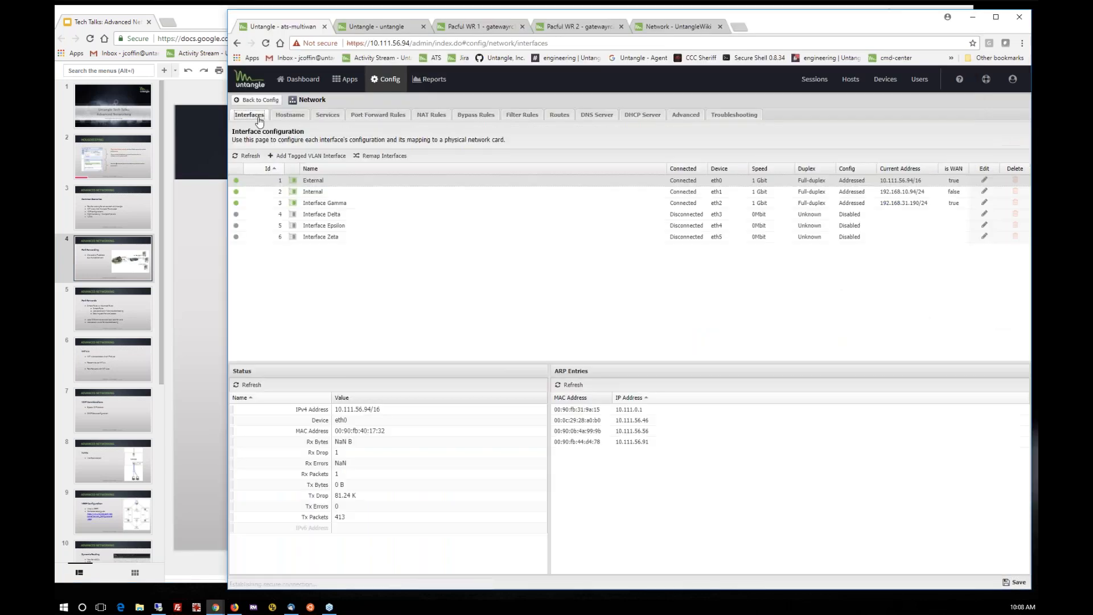
click(985, 180)
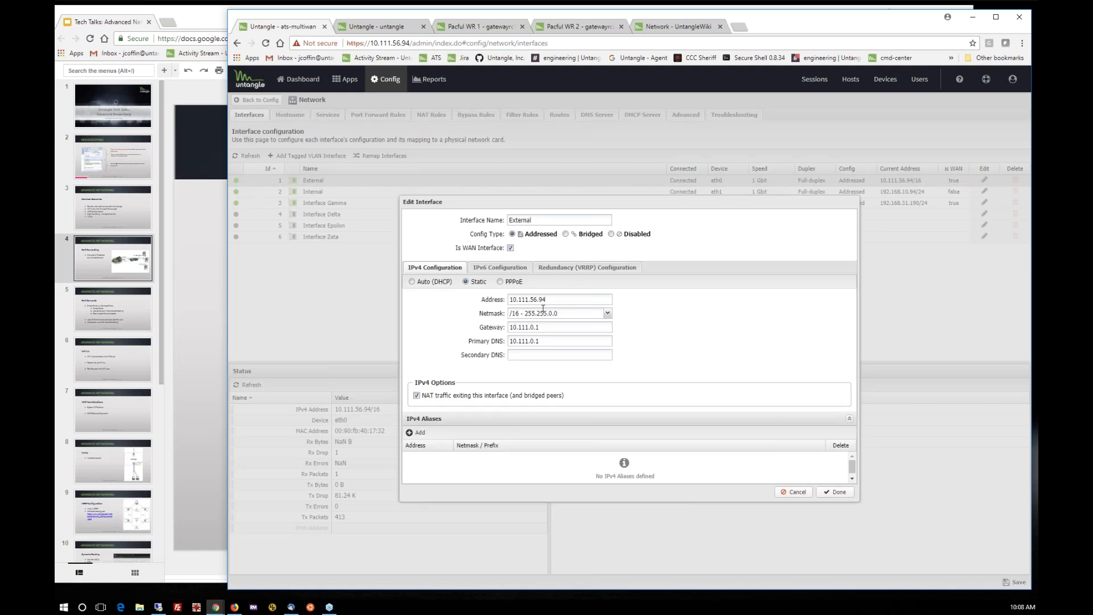
click(417, 432)
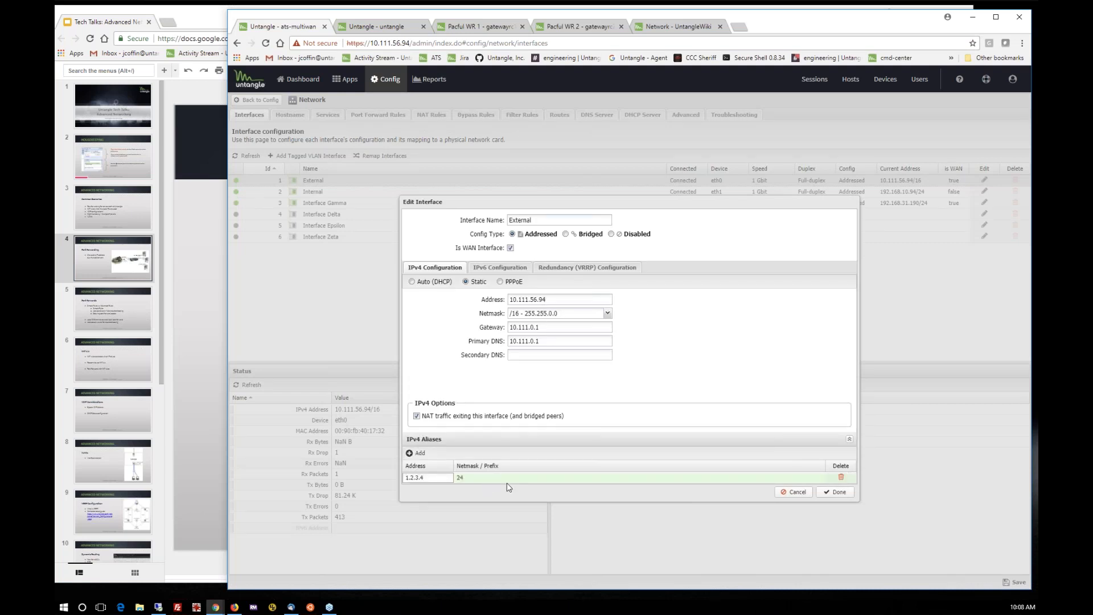
click(428, 477)
text(10.111.56.45)
click(518, 482)
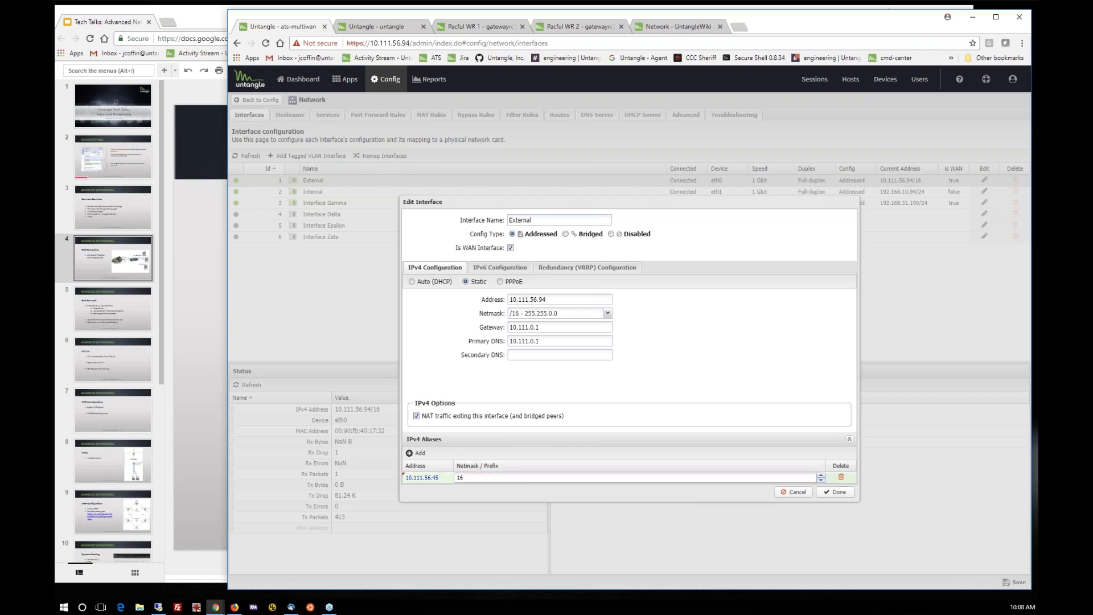
click(845, 495)
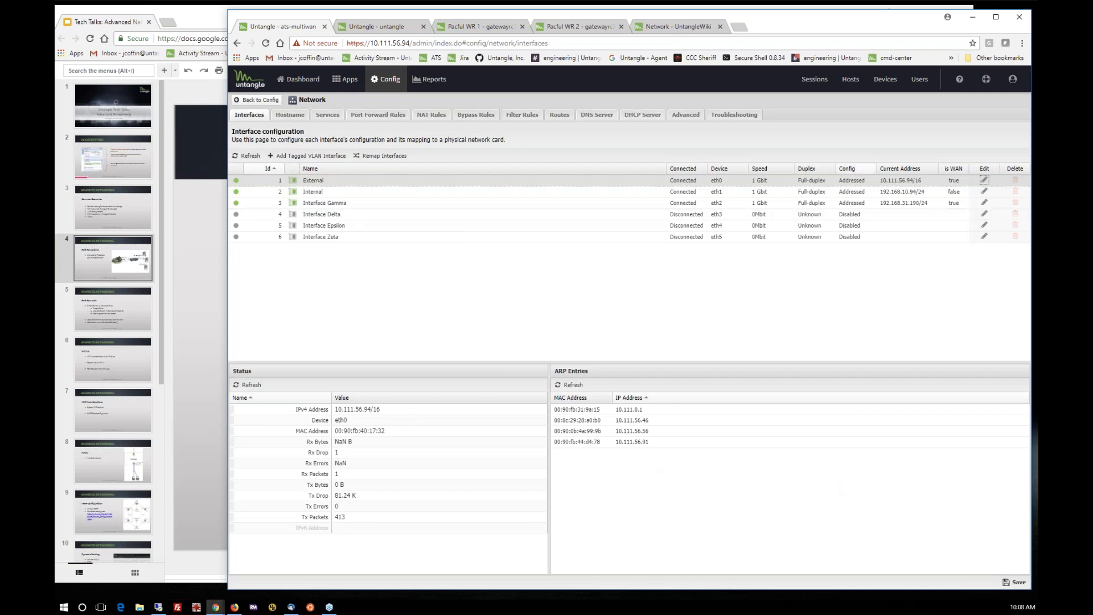
click(985, 181)
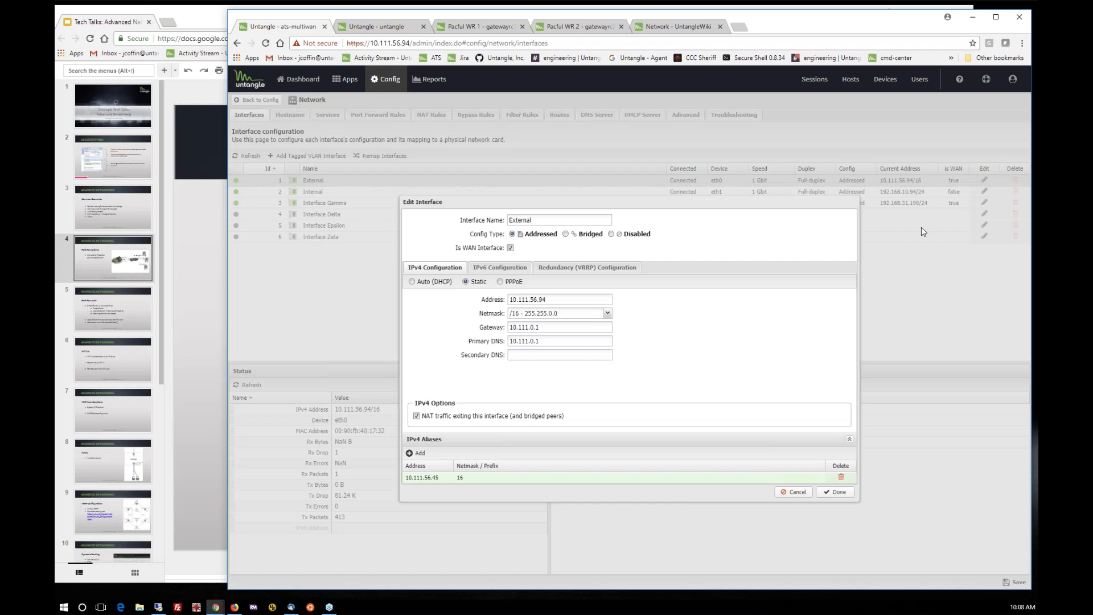
click(794, 492)
Start a second port forward rule in advanced mode with the description test2
click(360, 116)
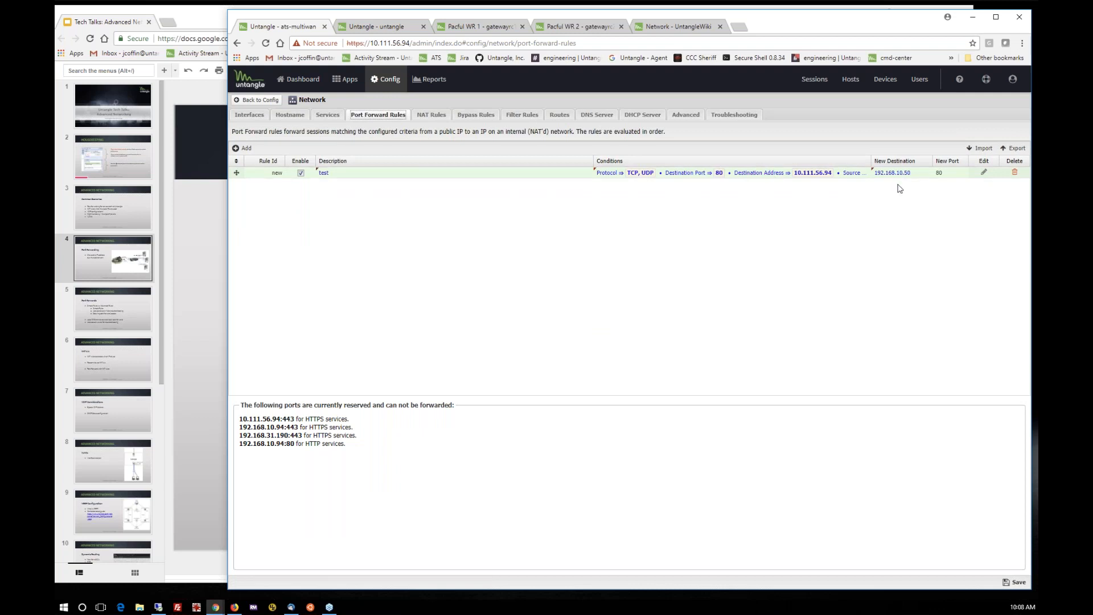
click(244, 148)
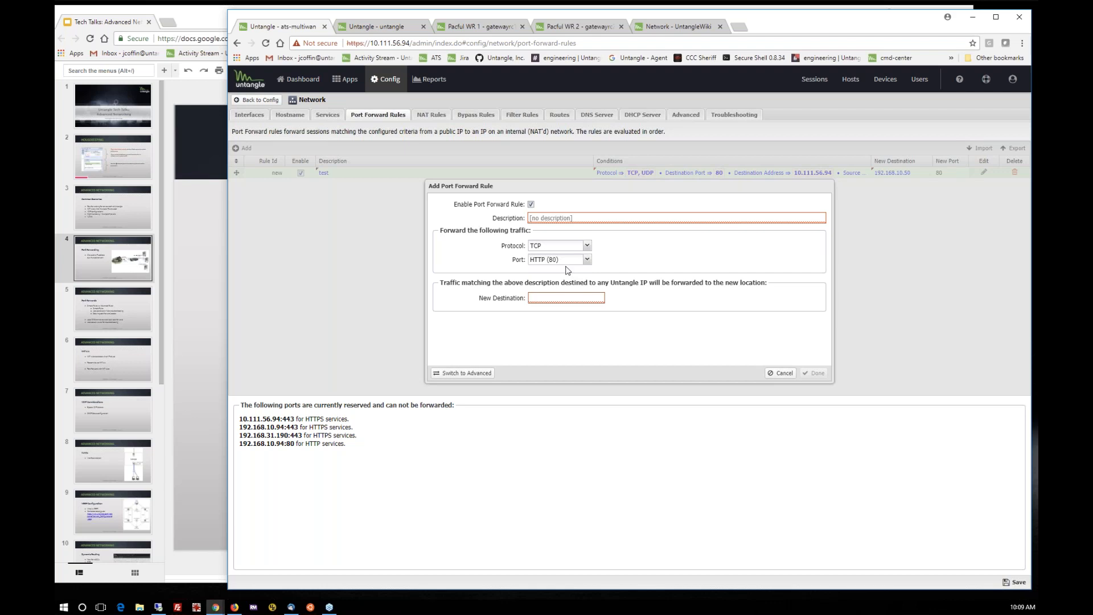
click(464, 373)
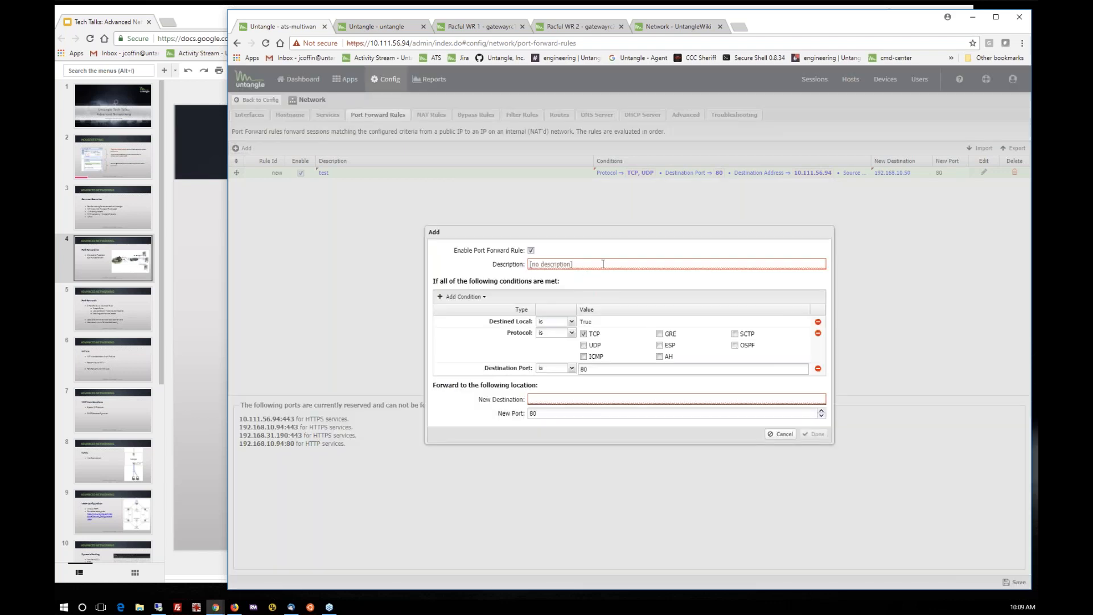
click(603, 263)
text(test2)
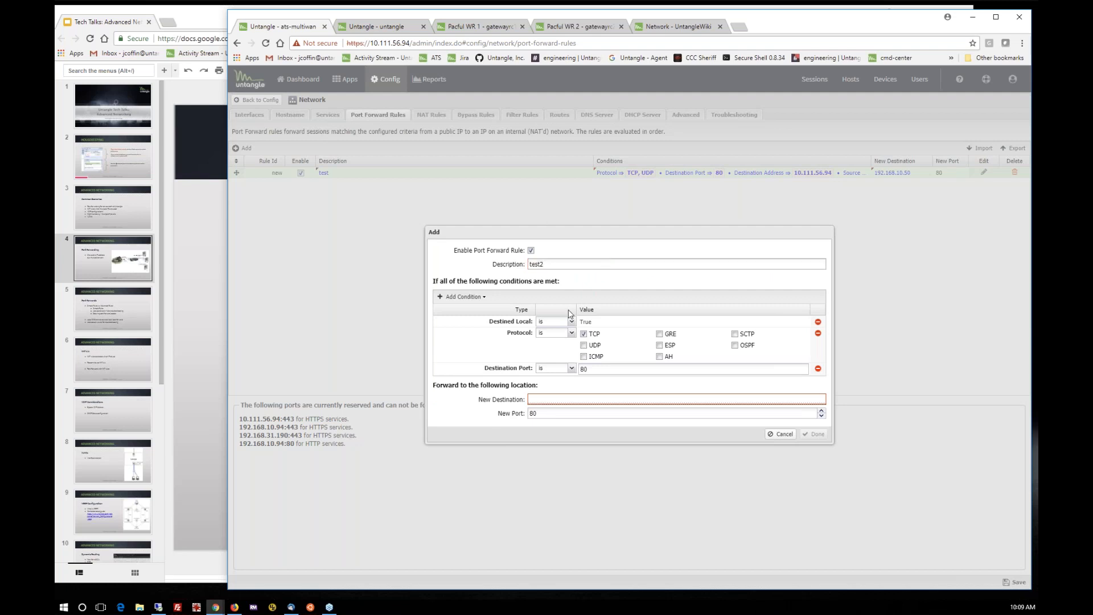
Add a Destination Address condition of 10.111.56.45 to the test2 rule
click(461, 297)
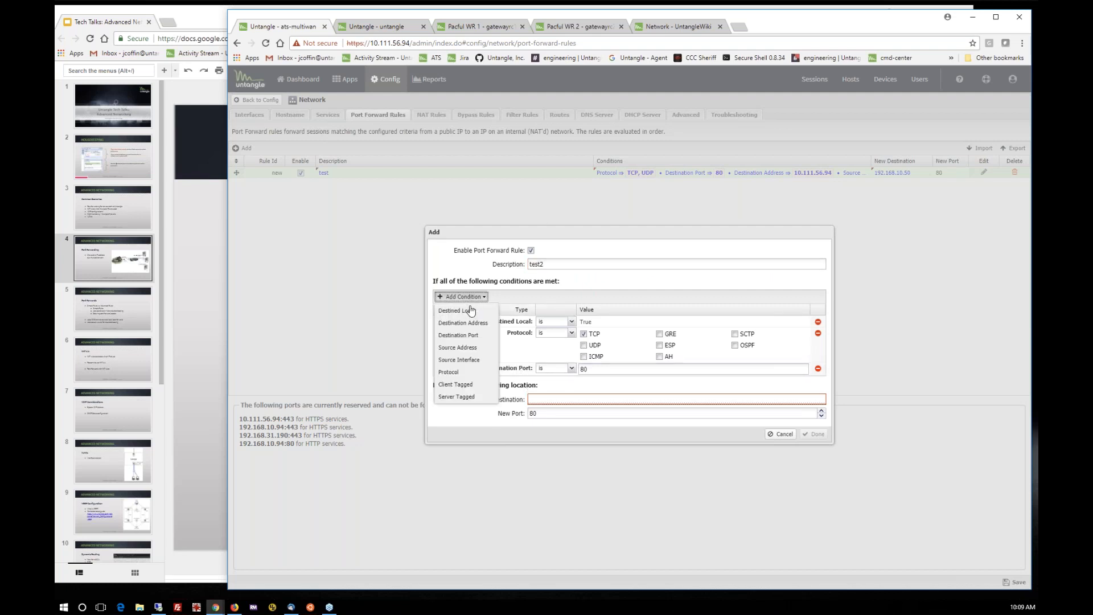
click(470, 322)
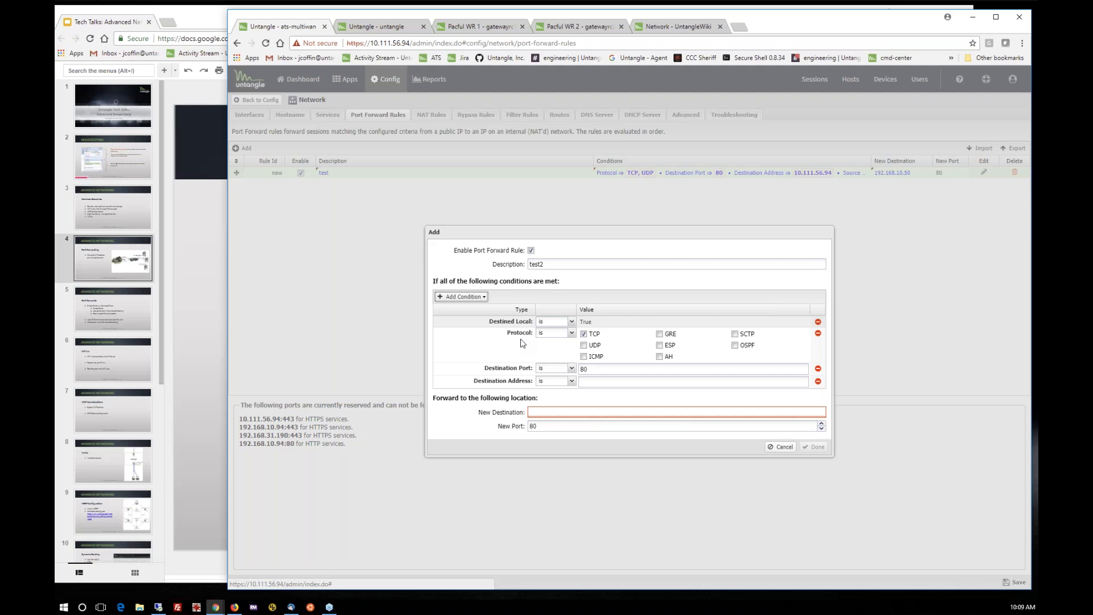
click(610, 381)
text(10.111.56.45)
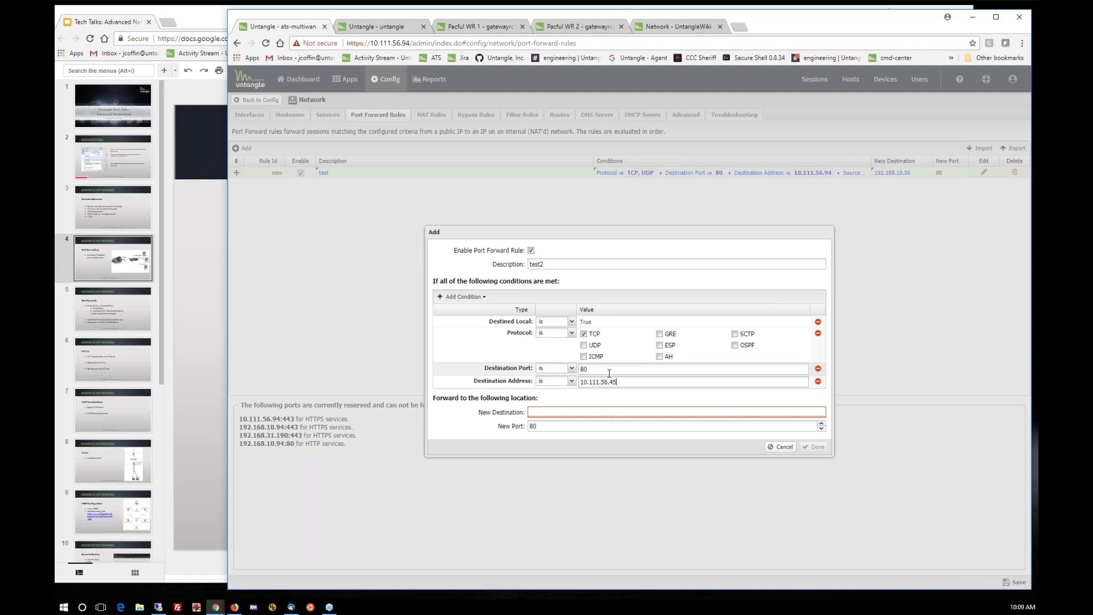
Enter a New Destination address beginning with 192 for the test2 rule, and discard the rule
click(574, 412)
text(192)
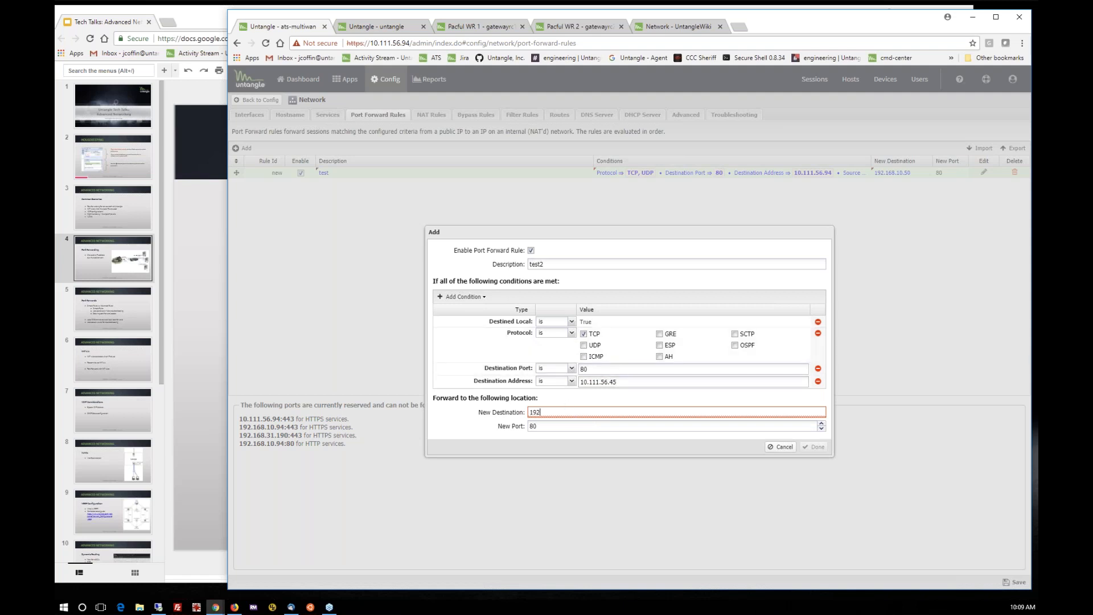
text(.169)
key(BackSpace)
key(BackSpace)
text(8.10)
click(631, 382)
double_click(630, 382)
click(784, 447)
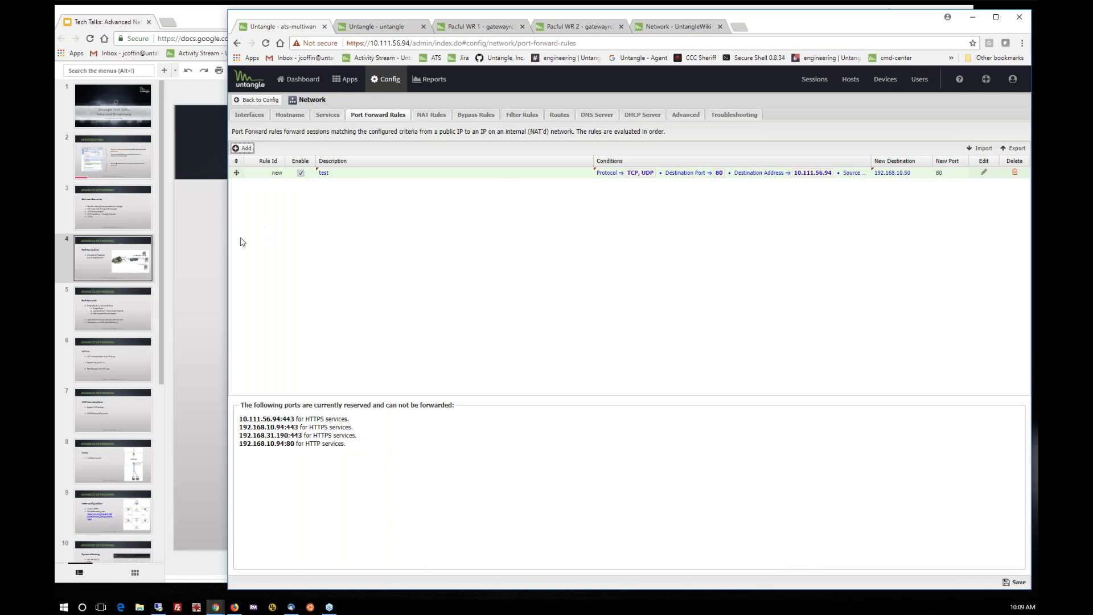
Look at the Port Forwarding slide in the presentation and return to the Untangle administration window
click(201, 268)
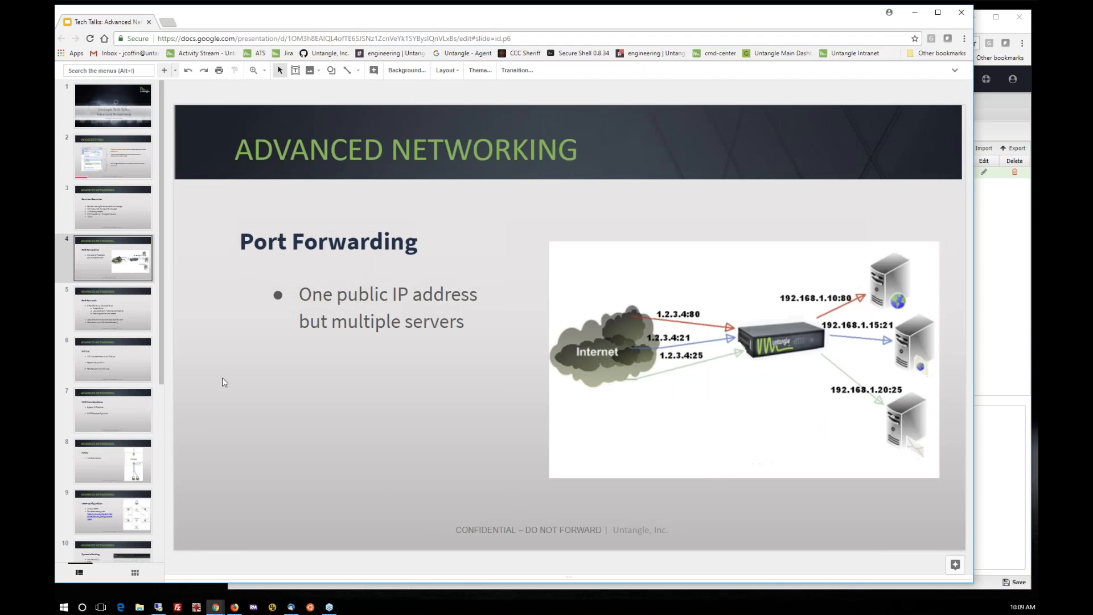
click(1006, 266)
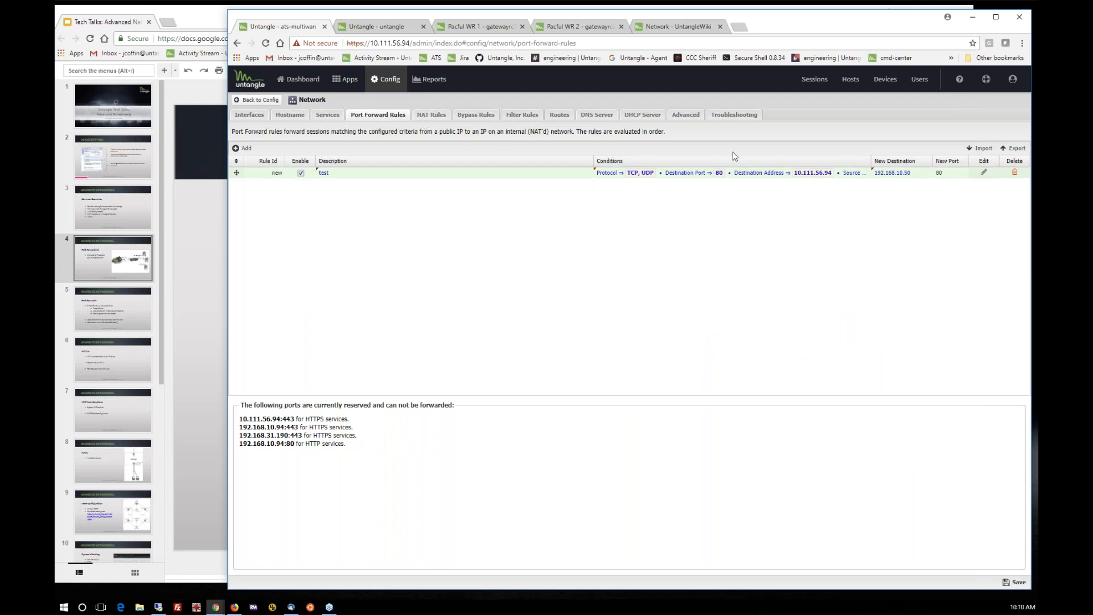
Start a new NAT rule with the description test
click(433, 116)
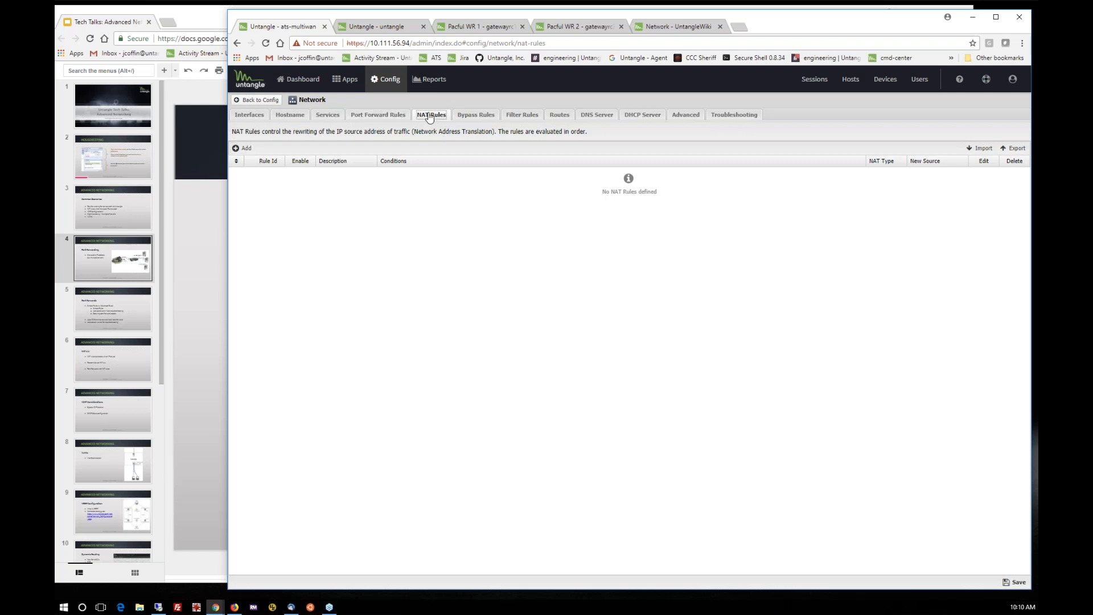
click(243, 148)
click(596, 265)
text(test)
Add a Source Address condition of 192.168.10.50 to the NAT rule
click(464, 297)
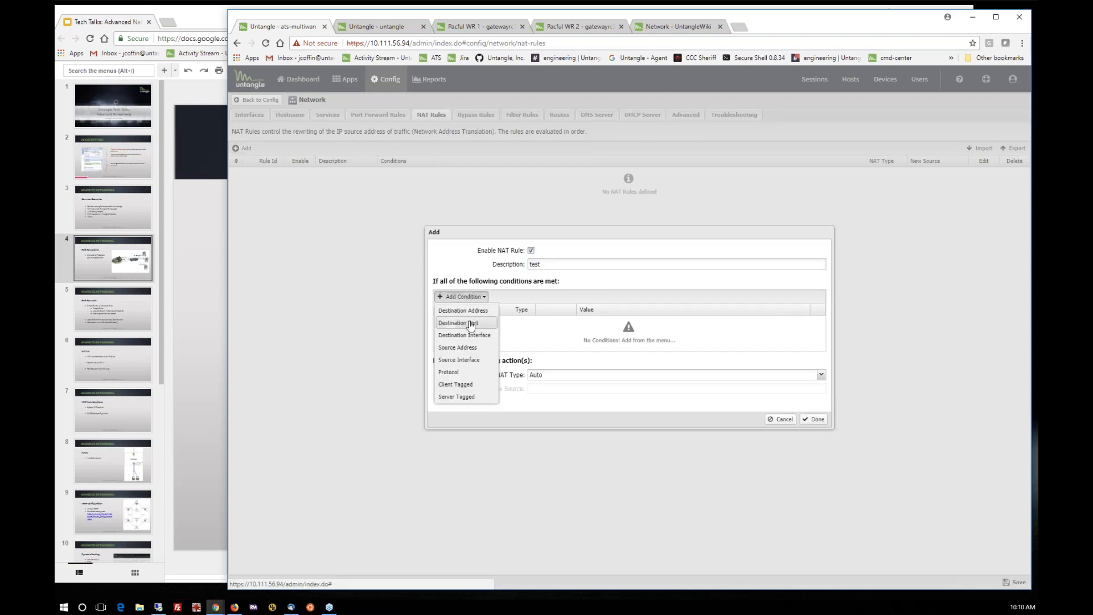
click(477, 349)
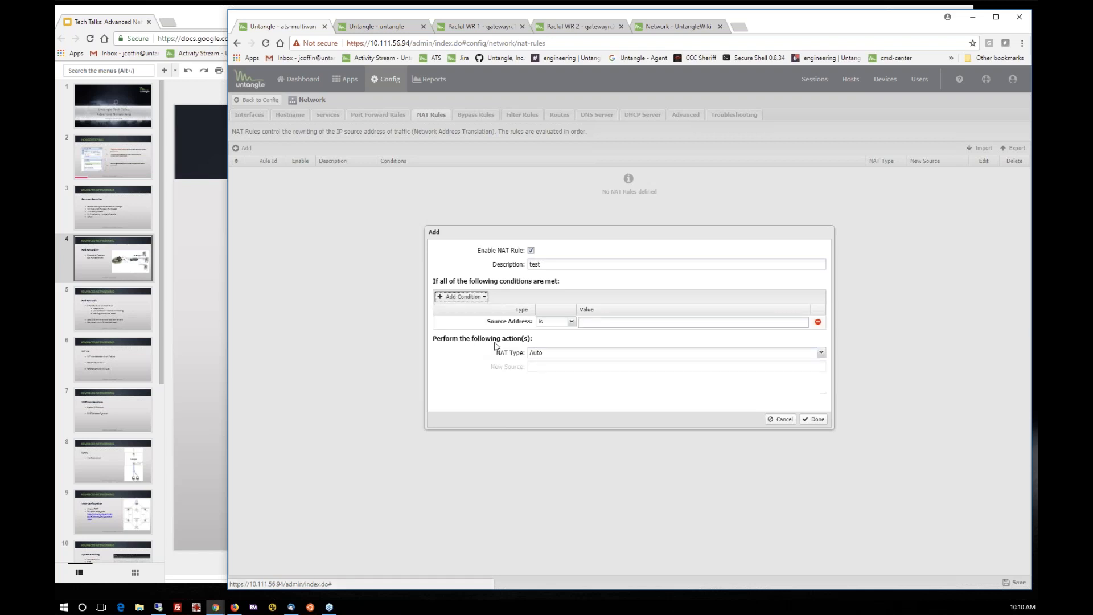
click(641, 322)
text(192)
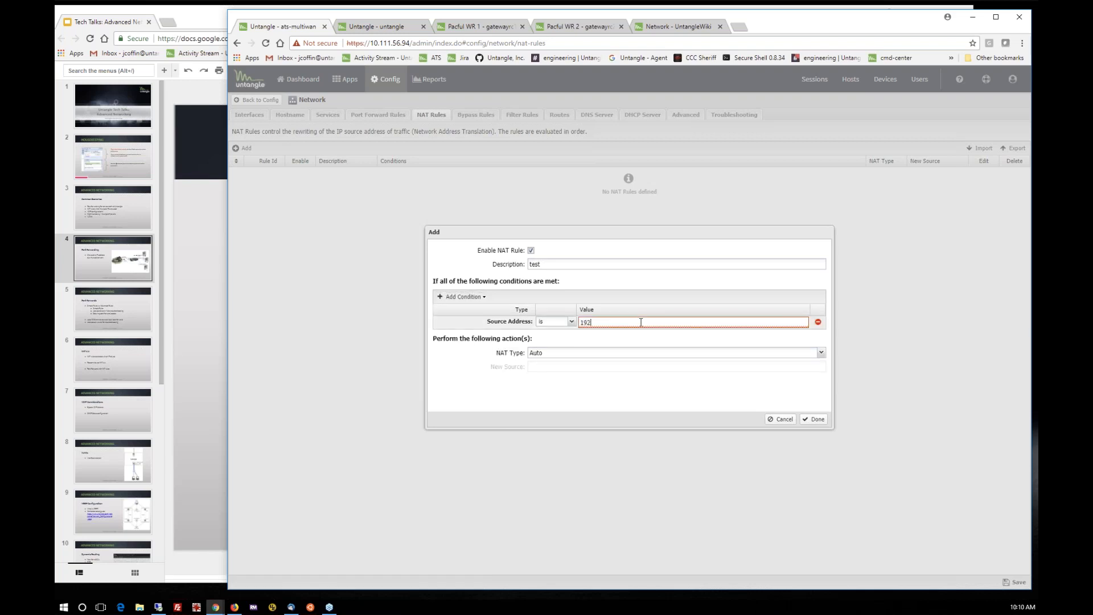
text(.168.10.50)
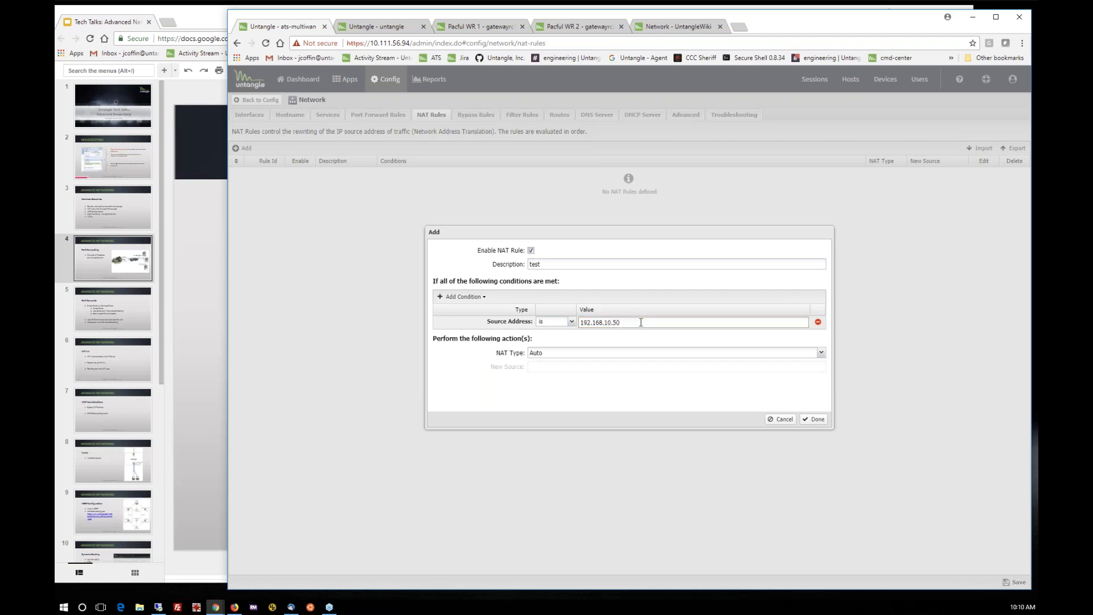
Set the NAT type to Custom with the new source 10.111.56.94, and discard the NAT rule
click(823, 355)
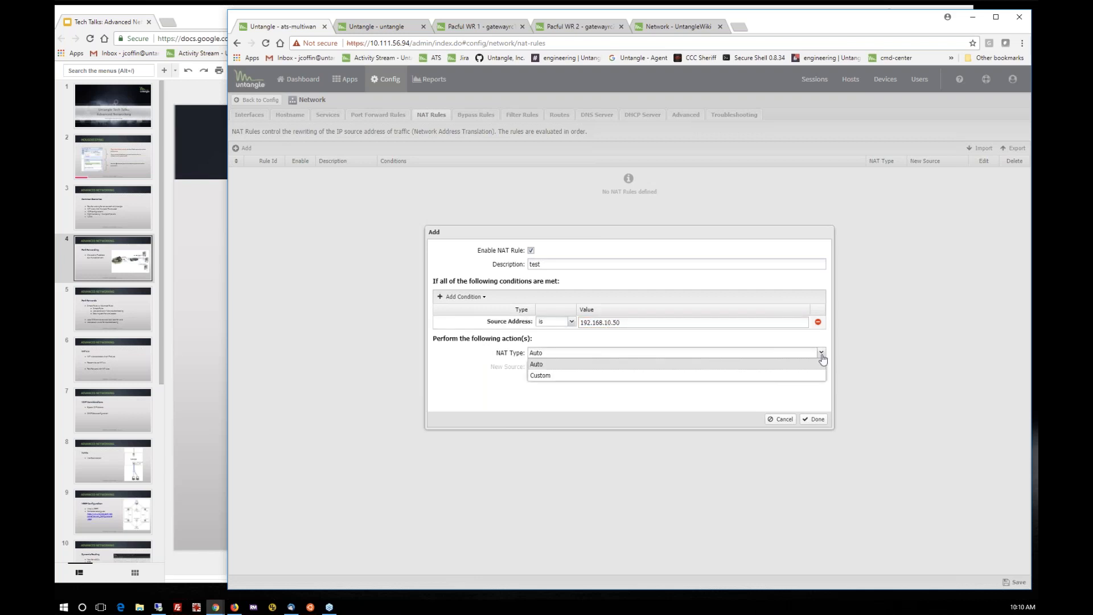
click(747, 377)
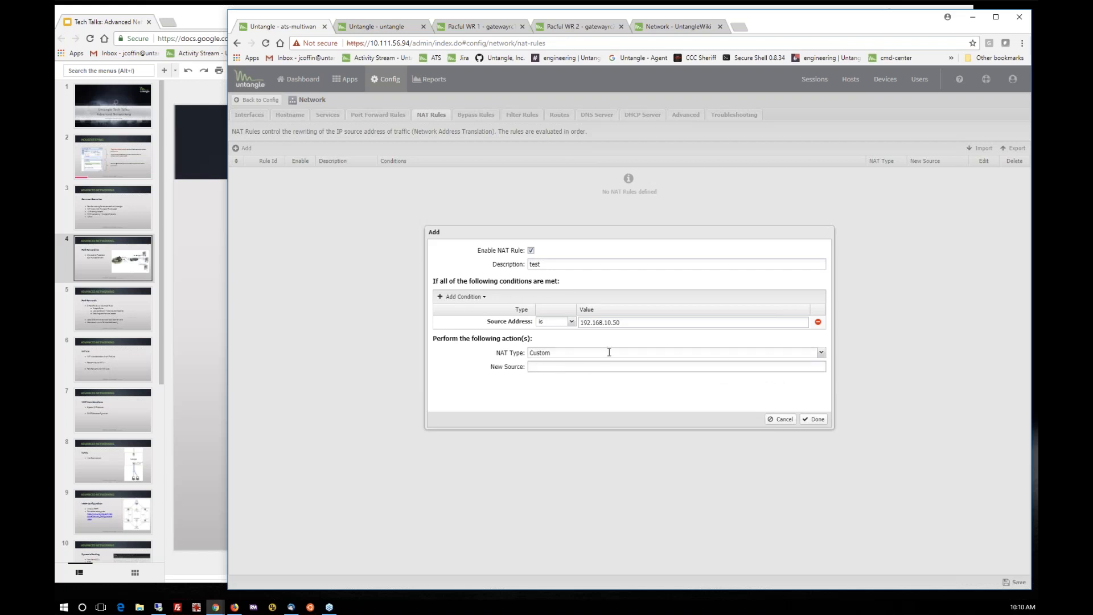
text(10.111.56.94)
drag(568, 367, 516, 368)
click(780, 419)
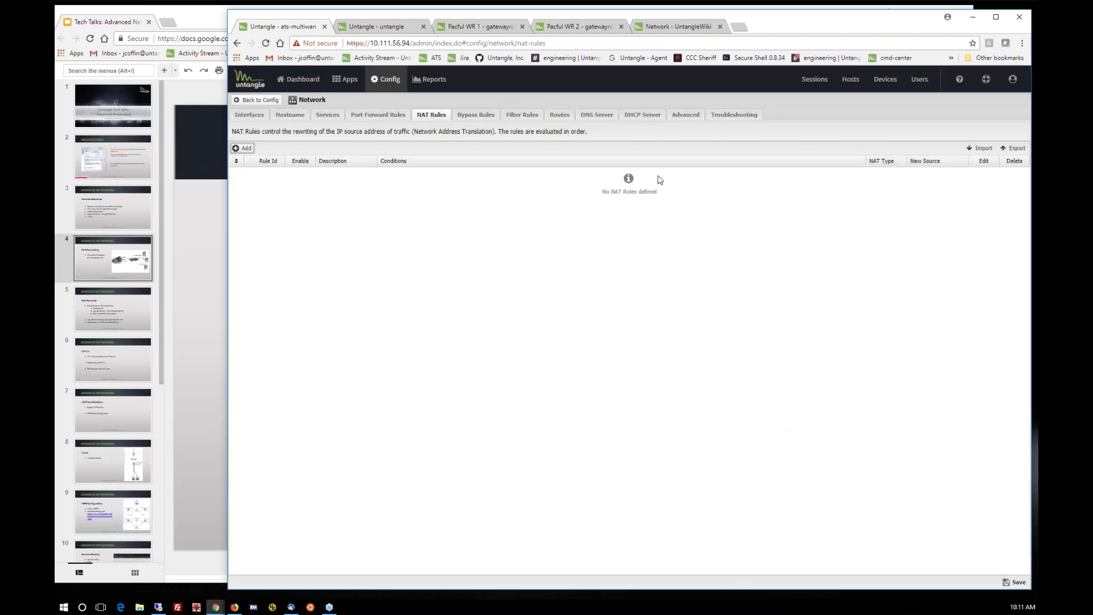
Review the Port Forwards slide in the presentation, highlighting the points on fewer conditions and local DNS entries, and return to Untangle
click(190, 292)
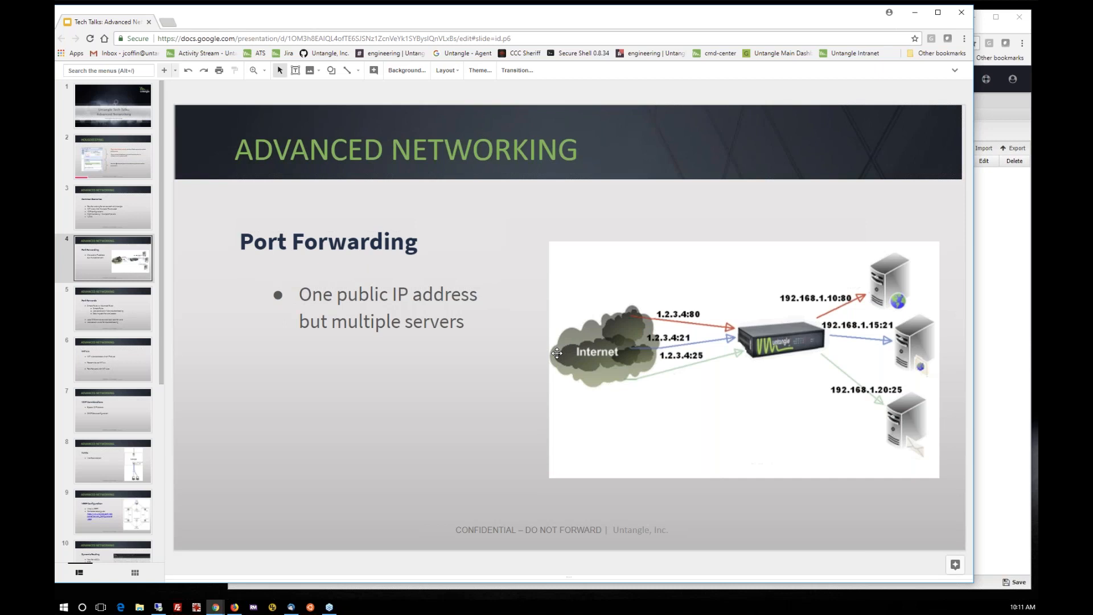
click(109, 317)
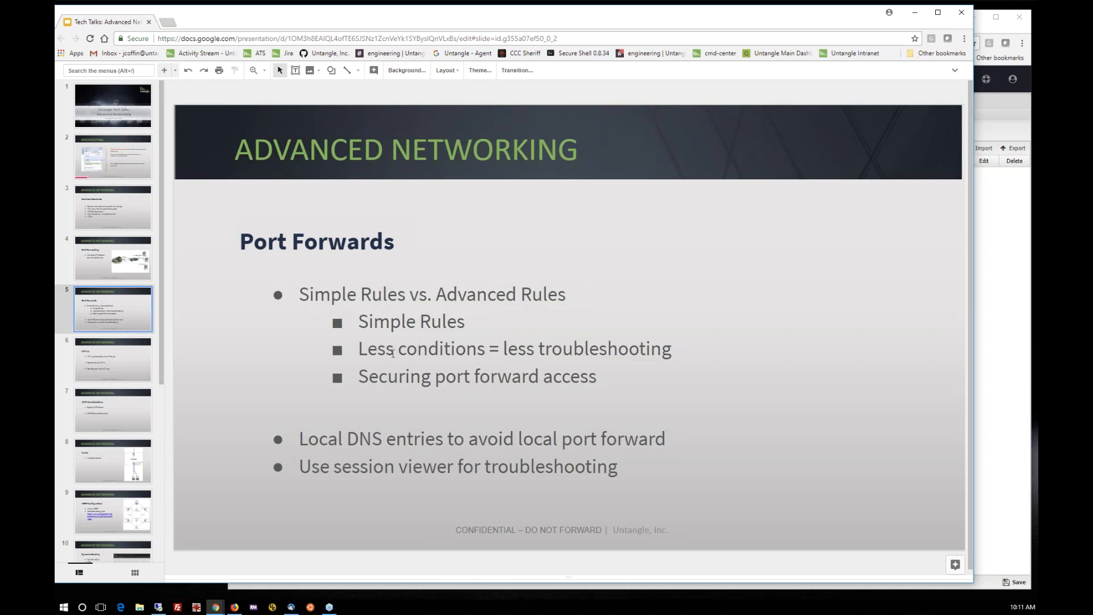
drag(368, 348, 679, 356)
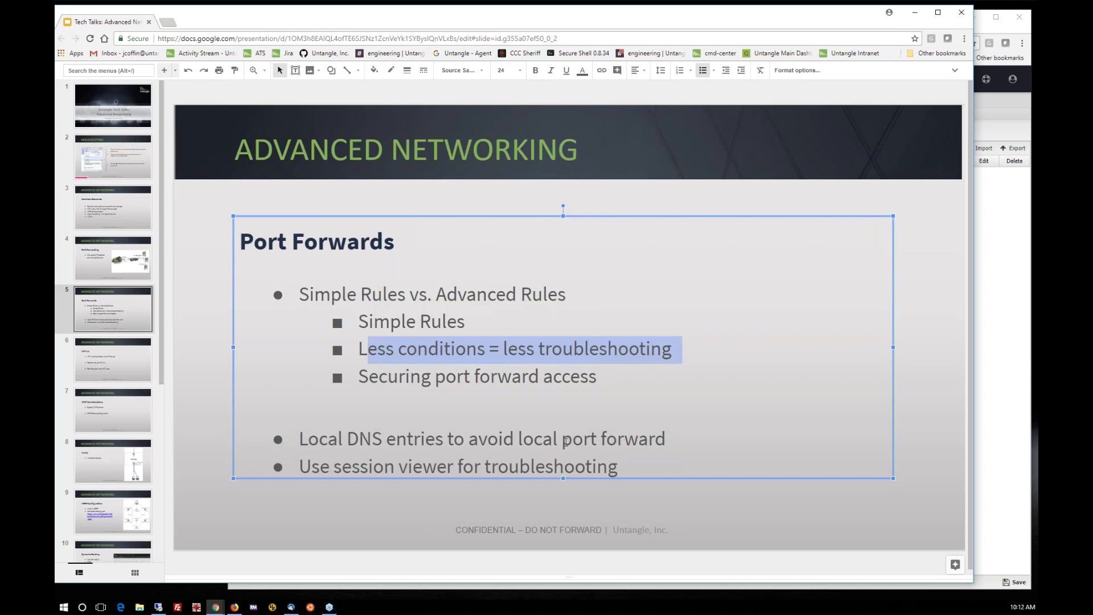
drag(666, 439, 308, 438)
click(1012, 309)
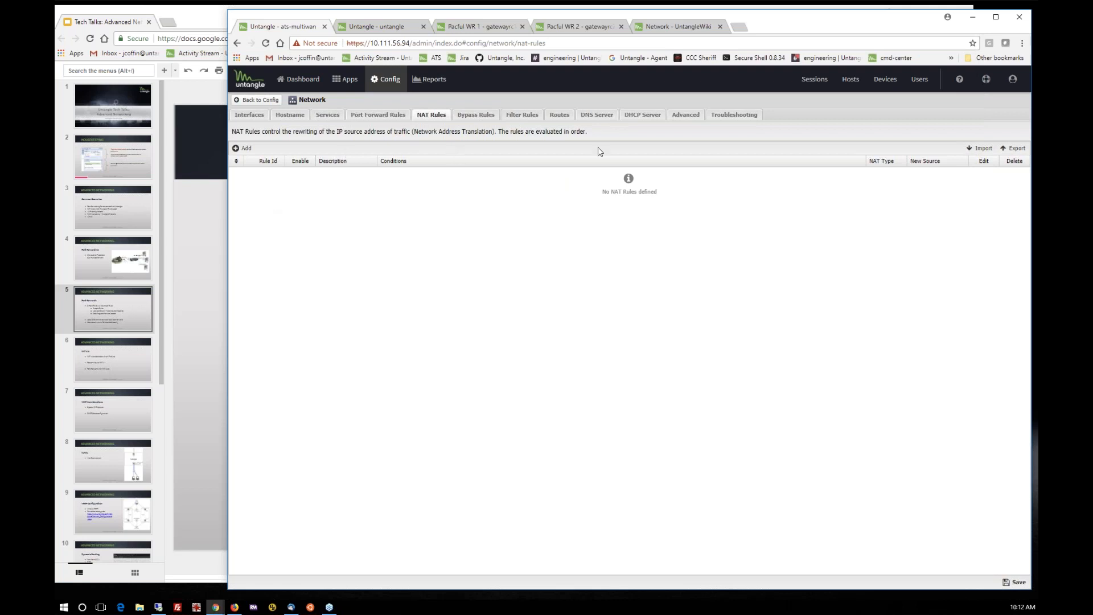
click(594, 116)
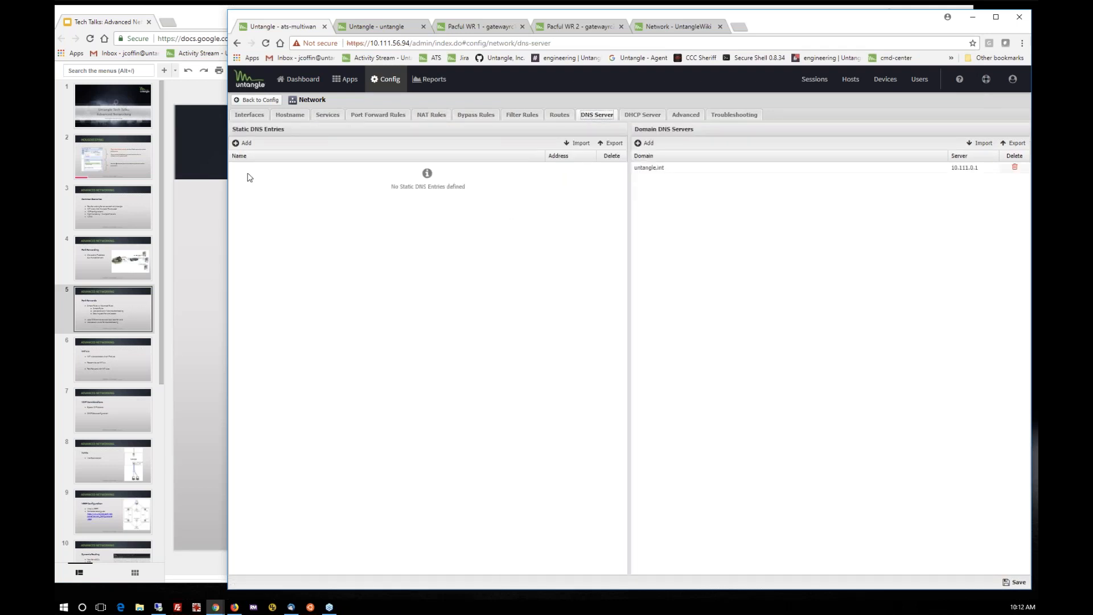
click(254, 147)
text(w)
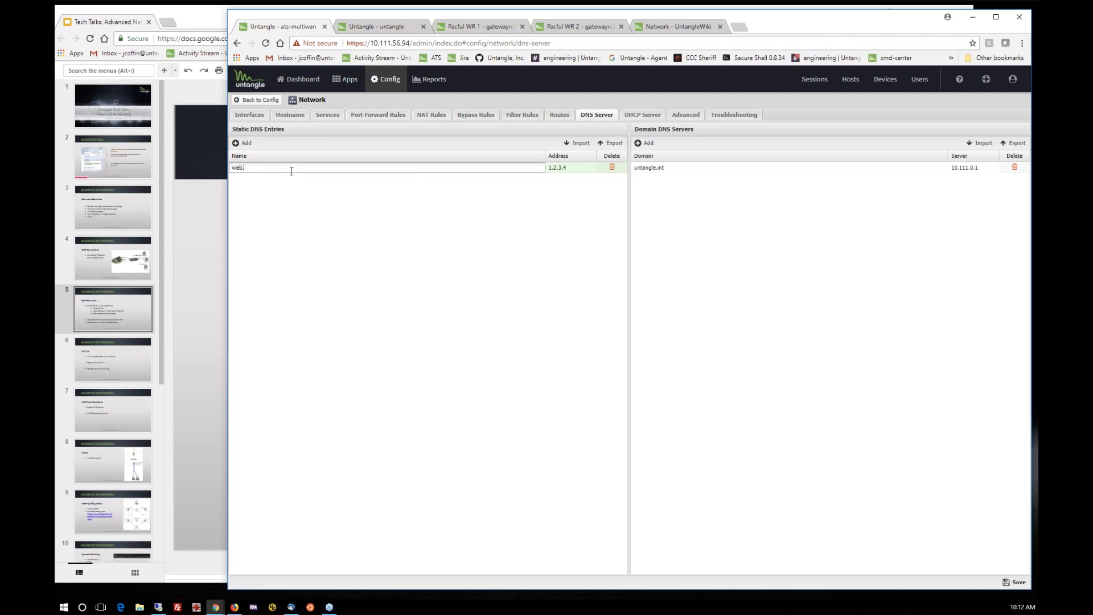
key(BackSpace)
text(www.example.com)
click(574, 169)
text(1)
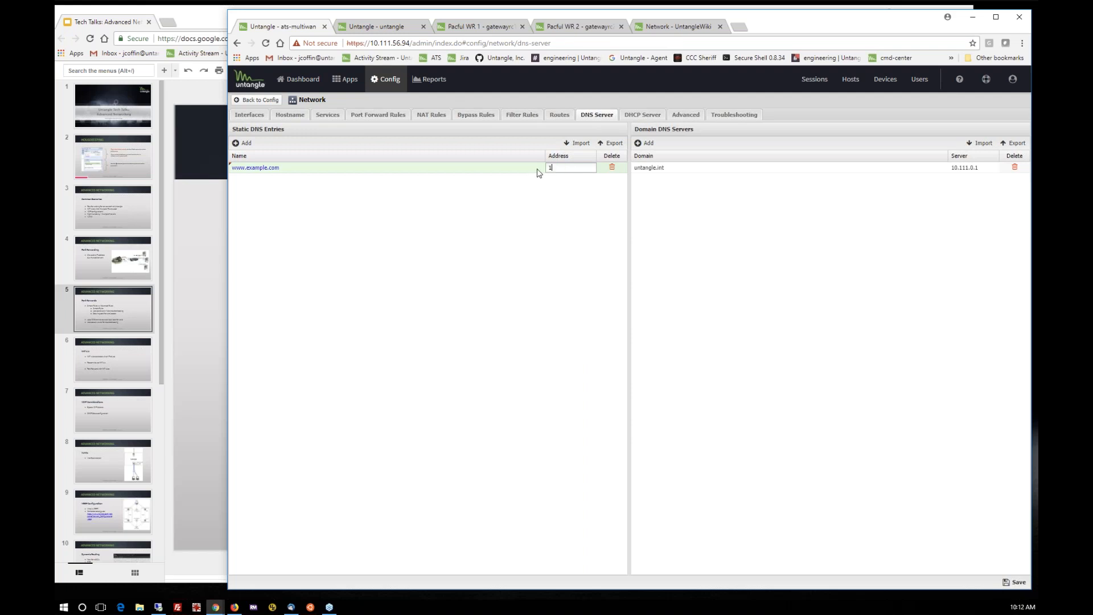
text(92.168.10.50)
Check the Port Forwards slide, return to Untangle's session viewer discarding the unsaved DNS settings, and inspect a session with hostname 10.111.56.94
click(206, 309)
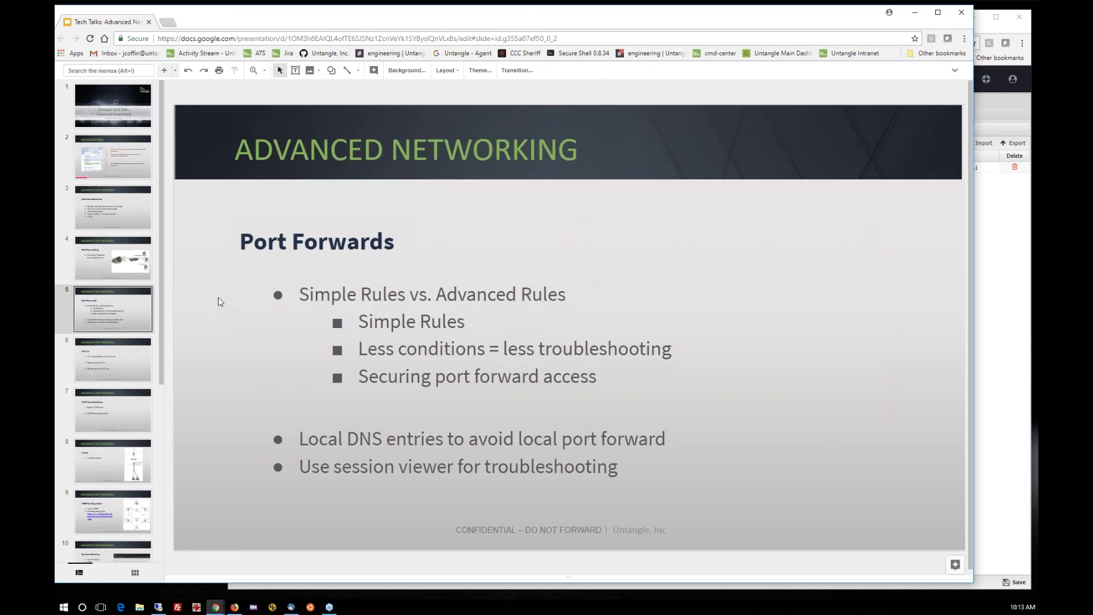
click(1023, 243)
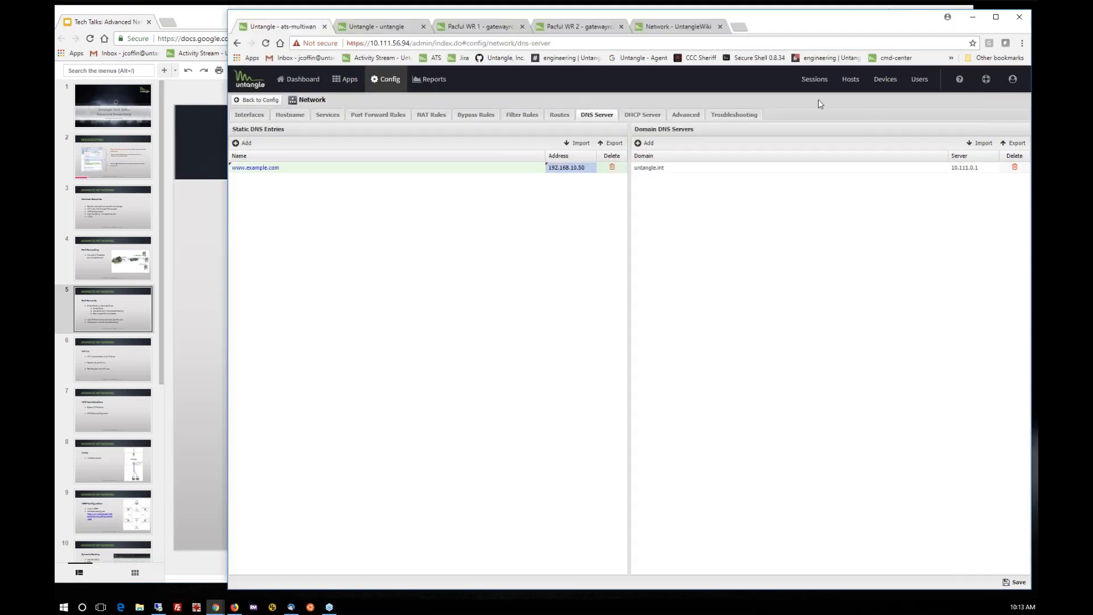
click(807, 80)
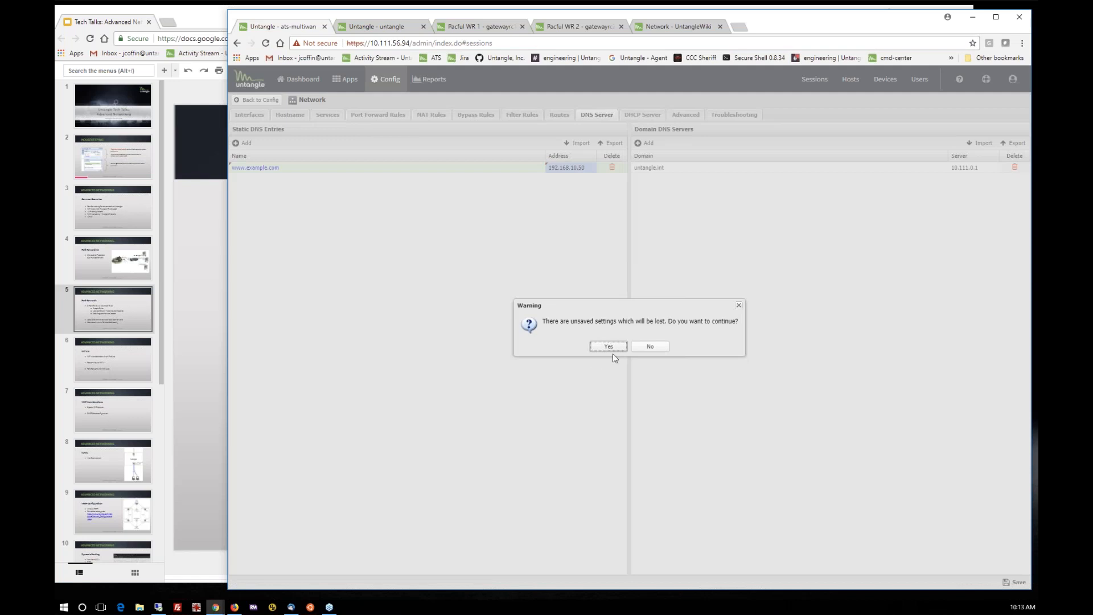
click(643, 350)
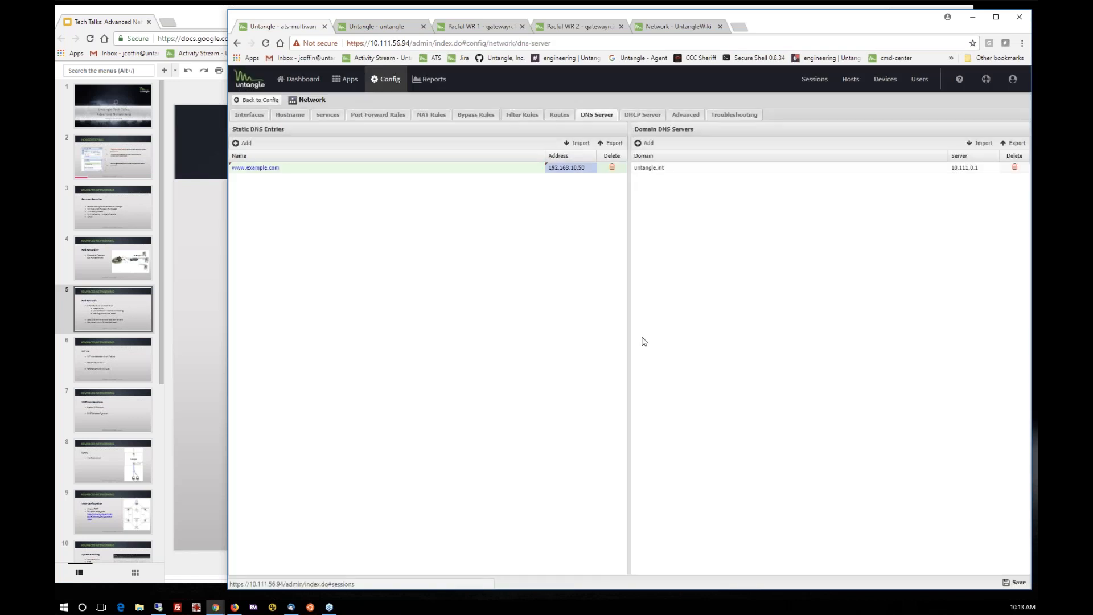
click(808, 82)
click(609, 346)
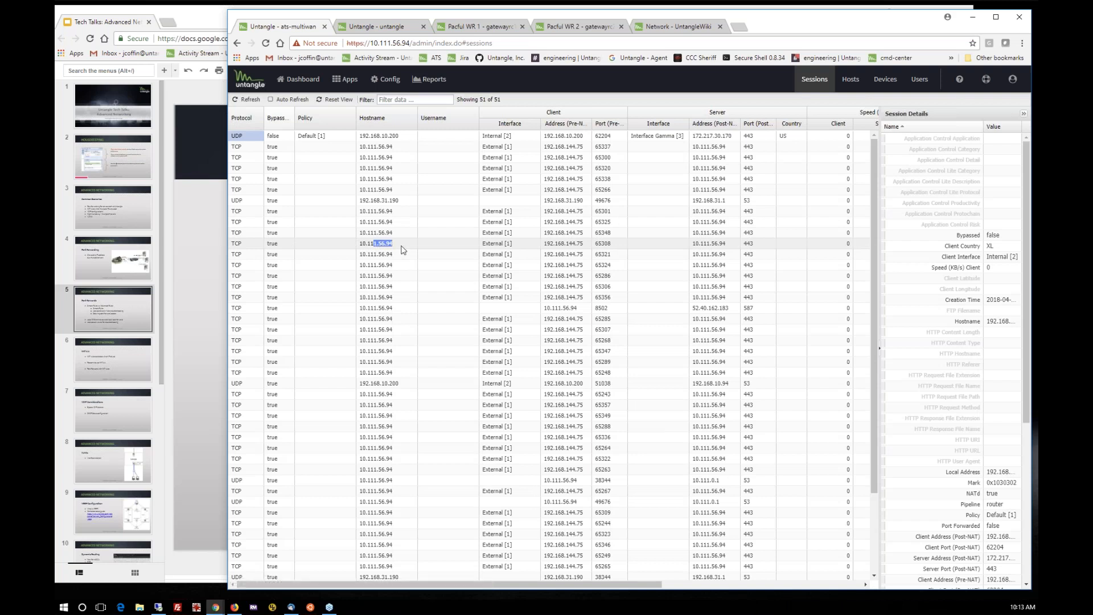
drag(375, 244, 398, 244)
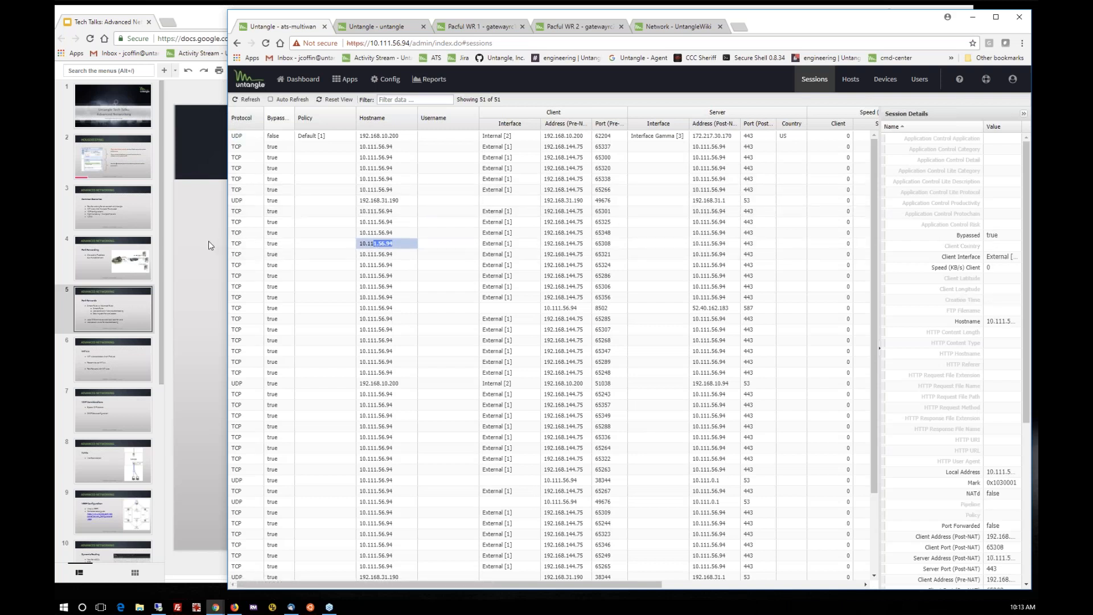
Review the NAT 1:1 slide in the presentation and return to Untangle
click(180, 323)
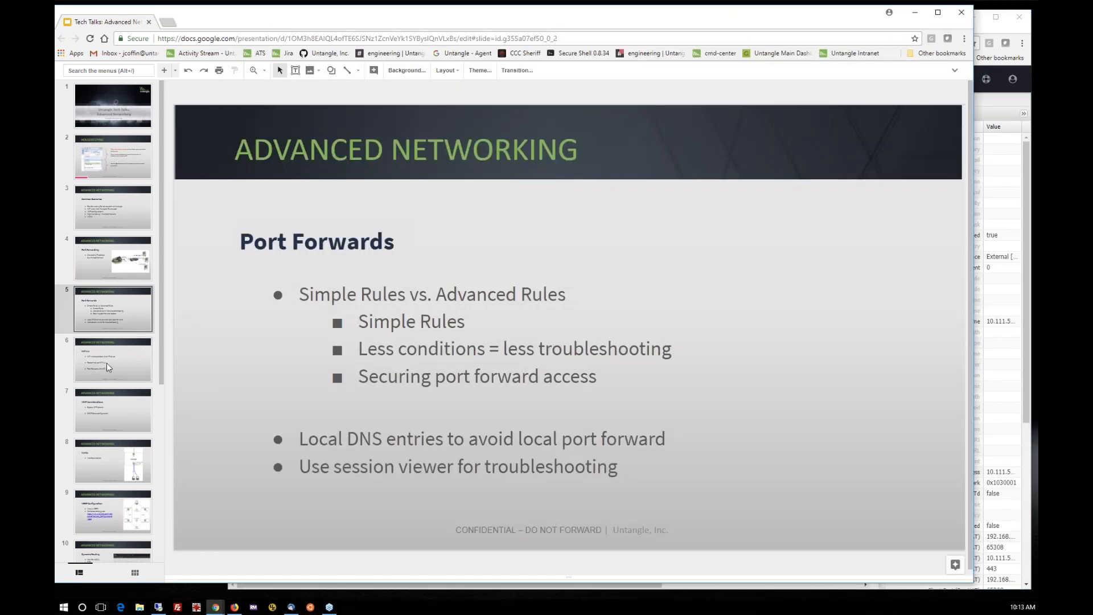
click(108, 362)
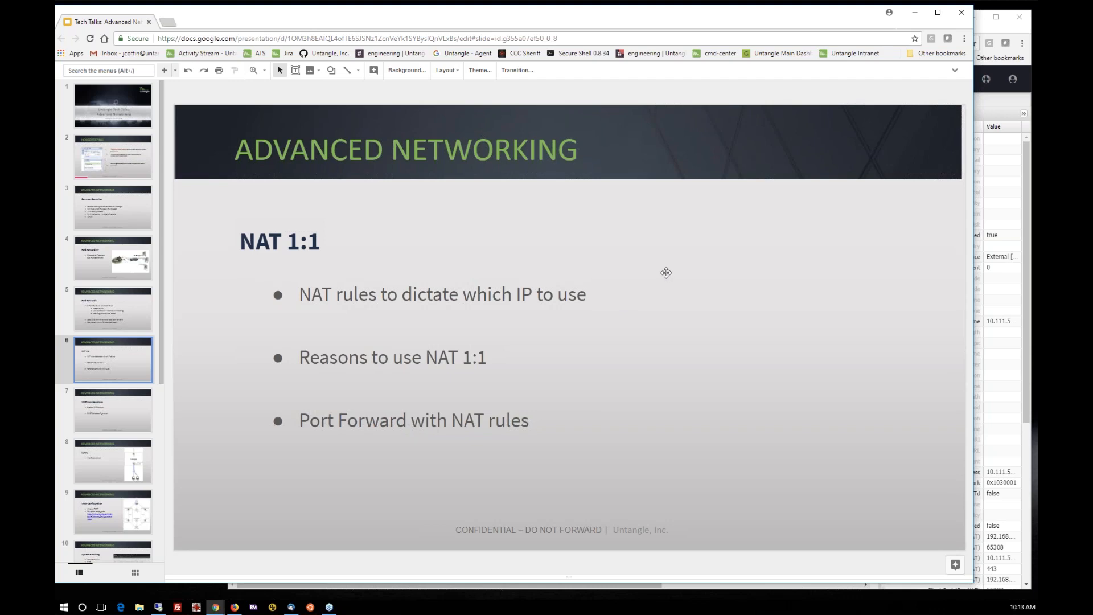
click(982, 107)
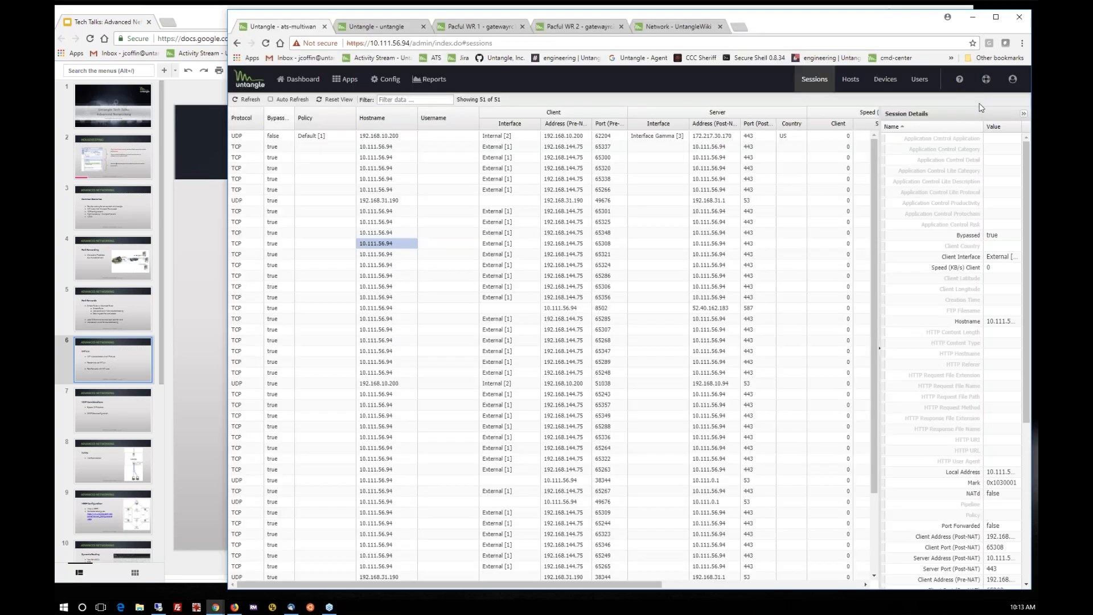
Open the network interface configuration and inspect whether Interface Gamma is a WAN
click(368, 79)
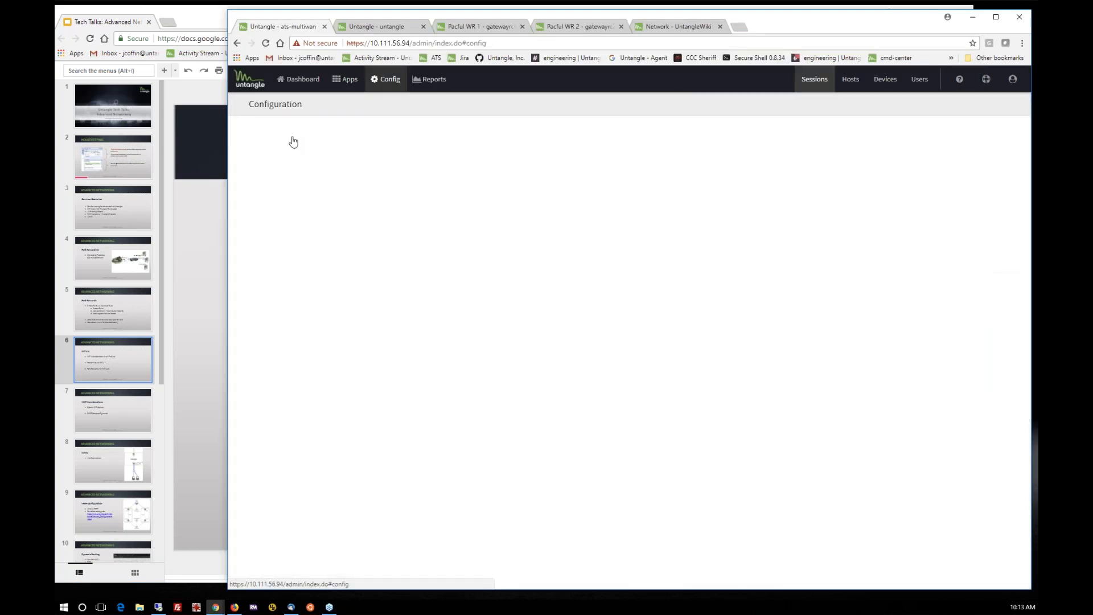
click(287, 170)
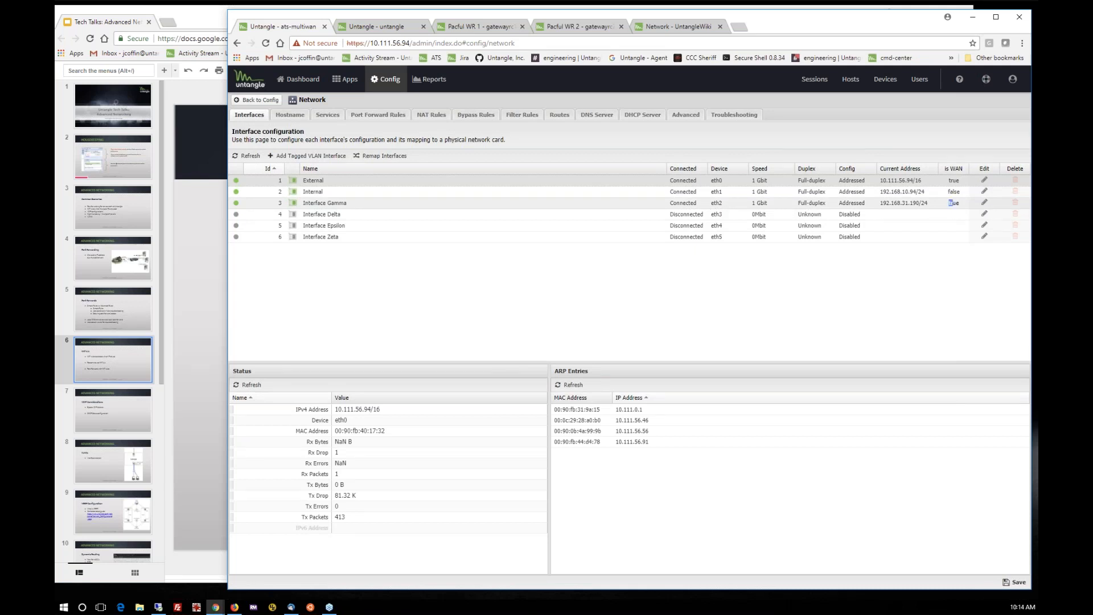
drag(941, 205, 954, 204)
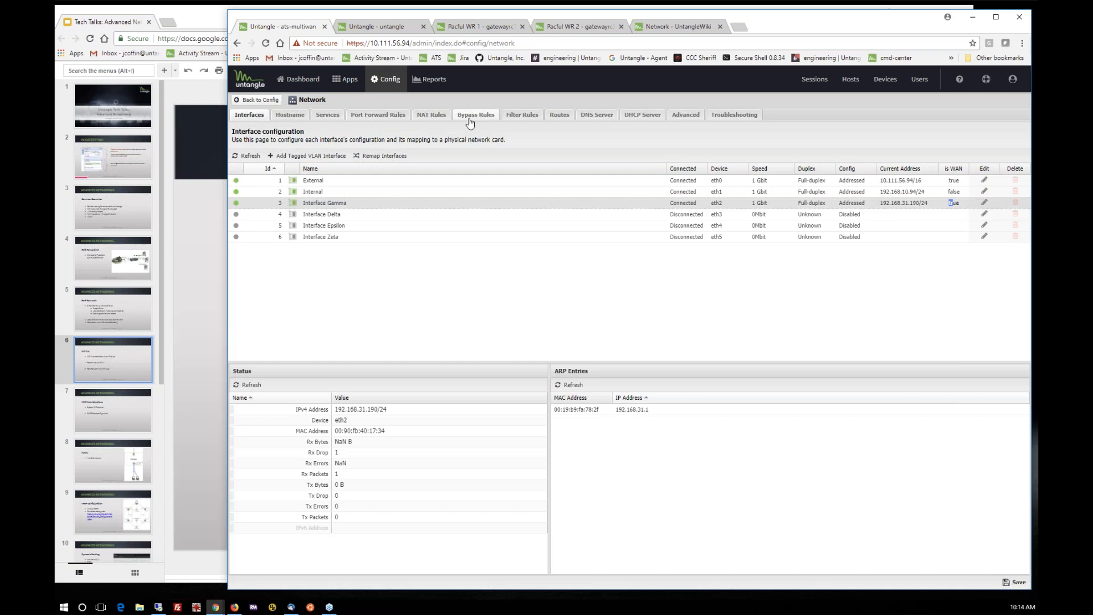
Start a new NAT rule with a Source Address condition of 192.168.10.0/24
click(423, 115)
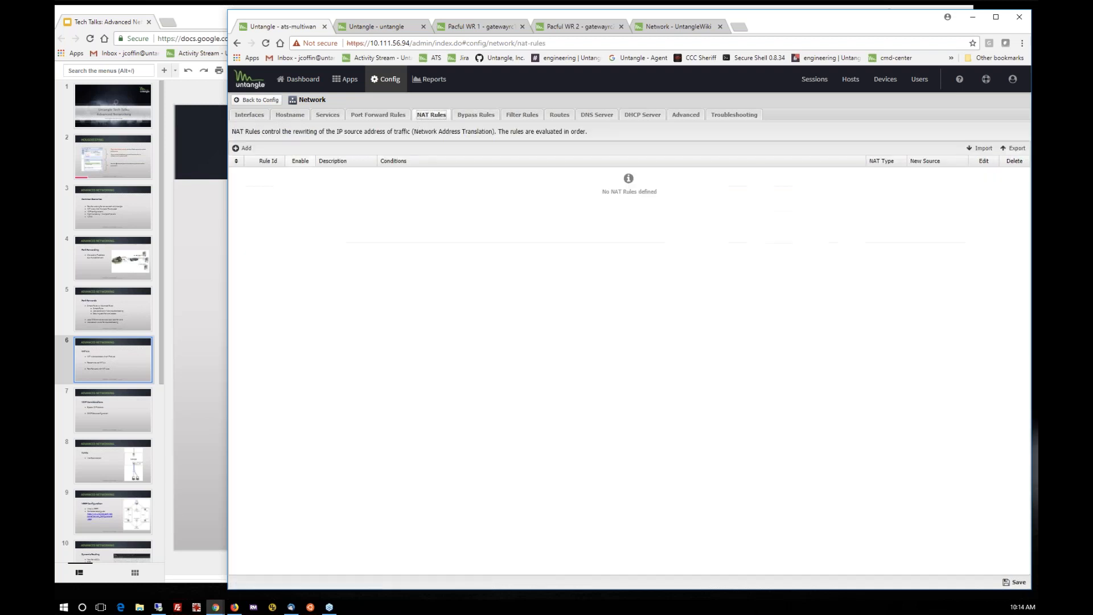
click(243, 148)
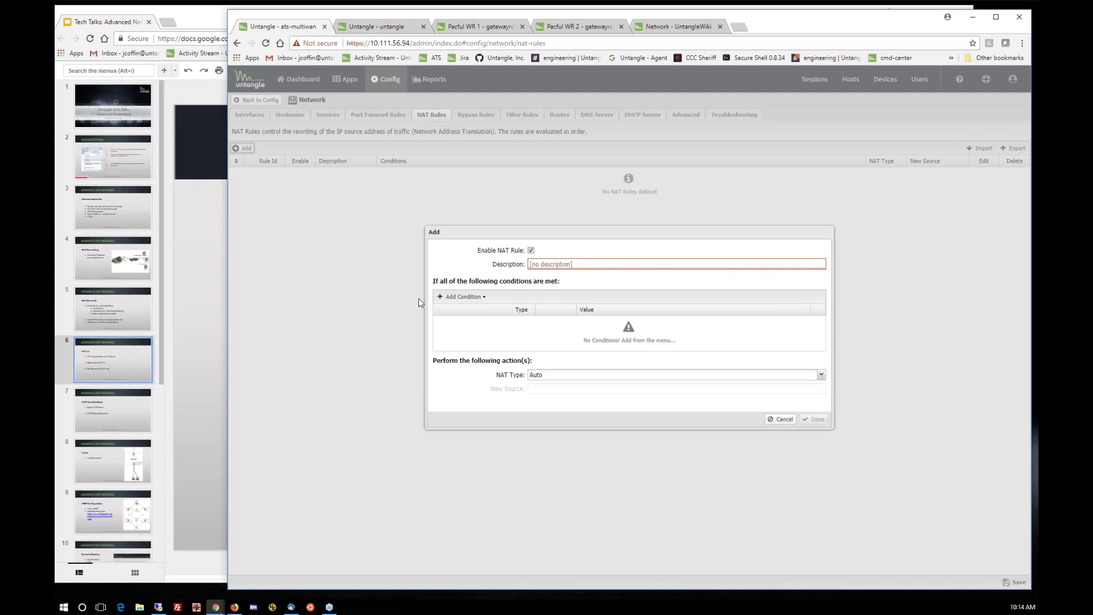
click(462, 296)
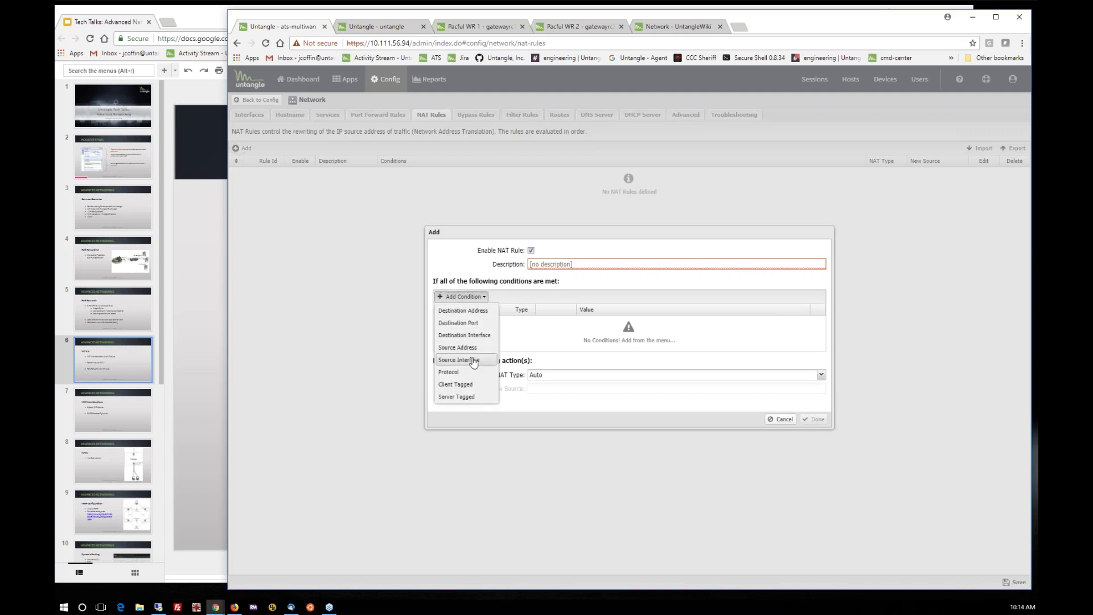
click(466, 348)
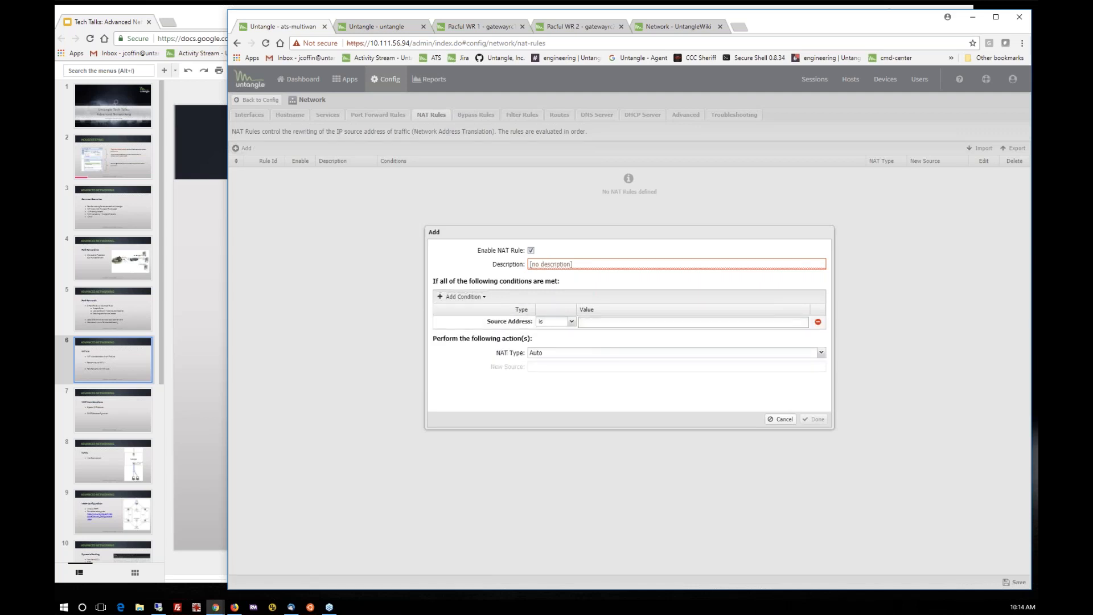
text(192.1)
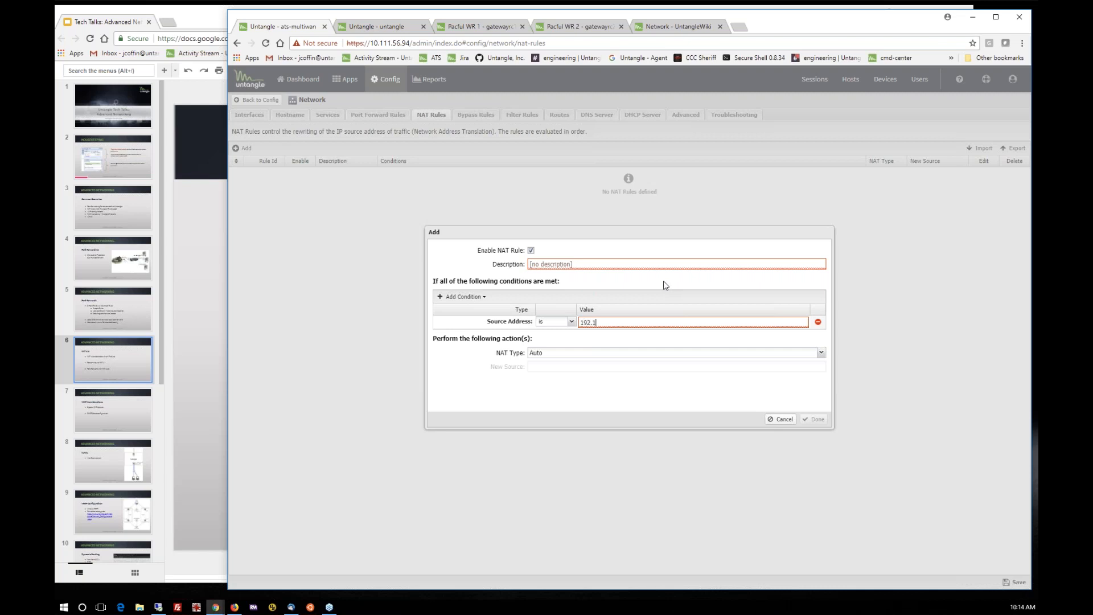
text(68.10.0/24)
Set the NAT type to Custom with the new source 192.168.31.190, and discard the NAT rule
click(731, 354)
click(718, 376)
click(666, 367)
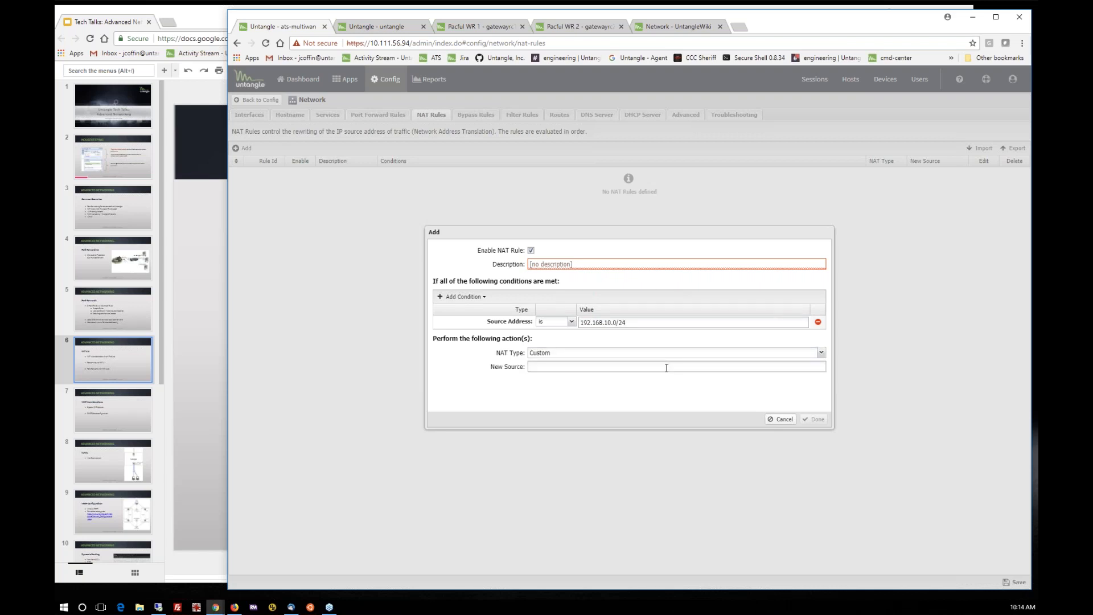
text(192.)
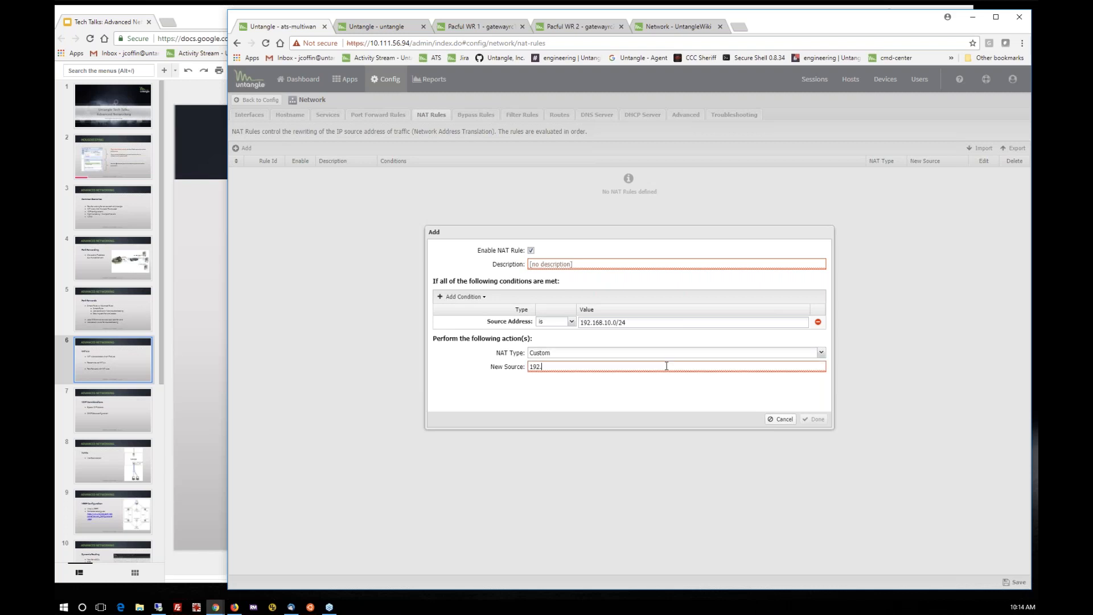
text(168.31.190)
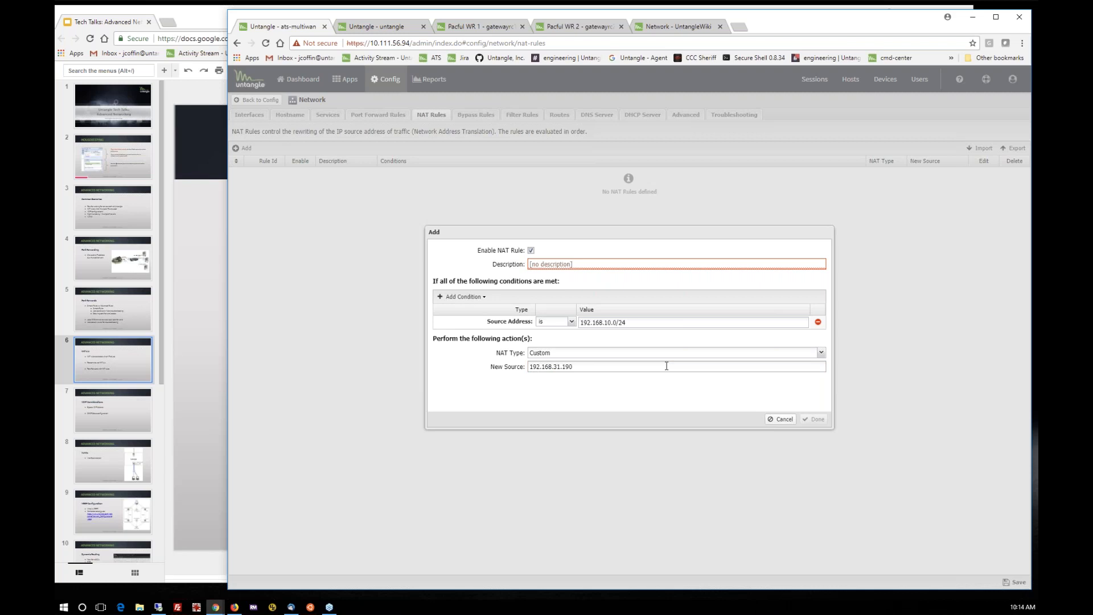
click(625, 322)
drag(528, 369, 513, 378)
click(780, 419)
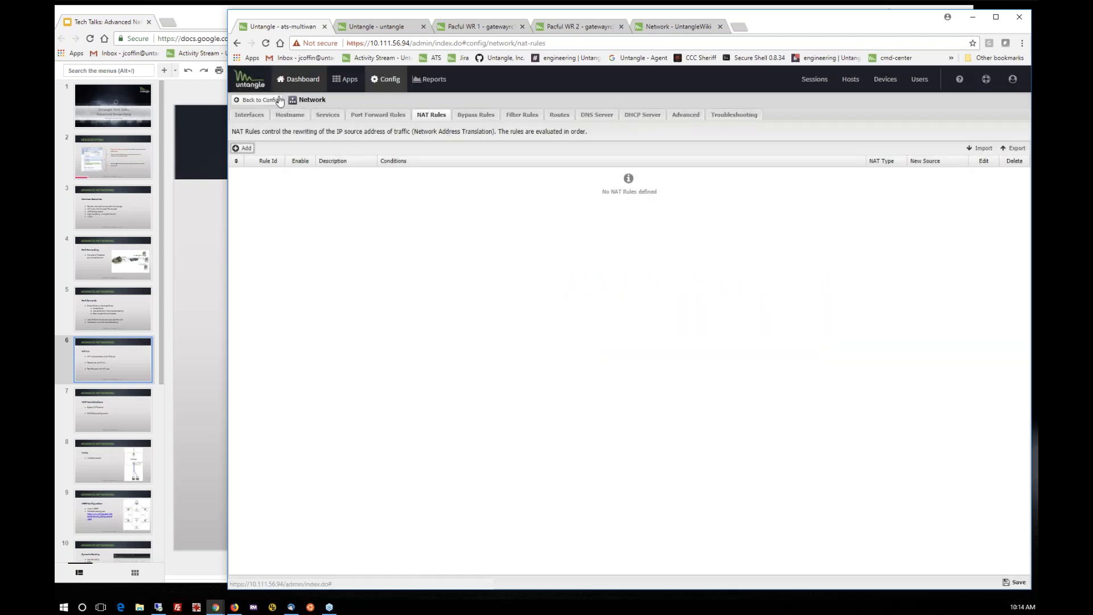
Check the interface list, and review the presentation's NAT 1:1 point on port forwards and the VOIP Considerations slide
click(259, 115)
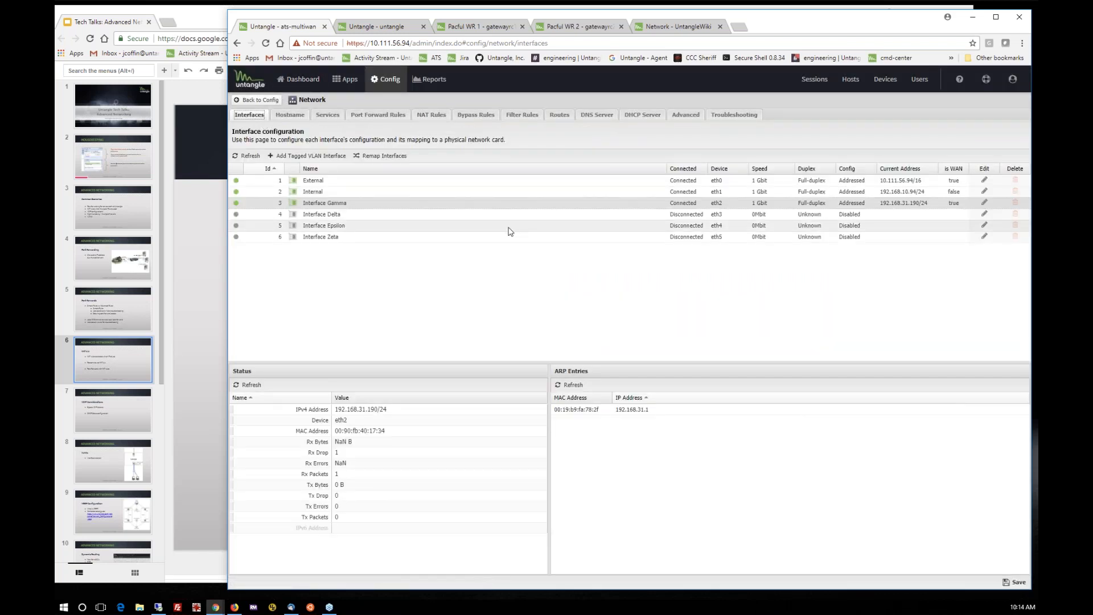
click(204, 328)
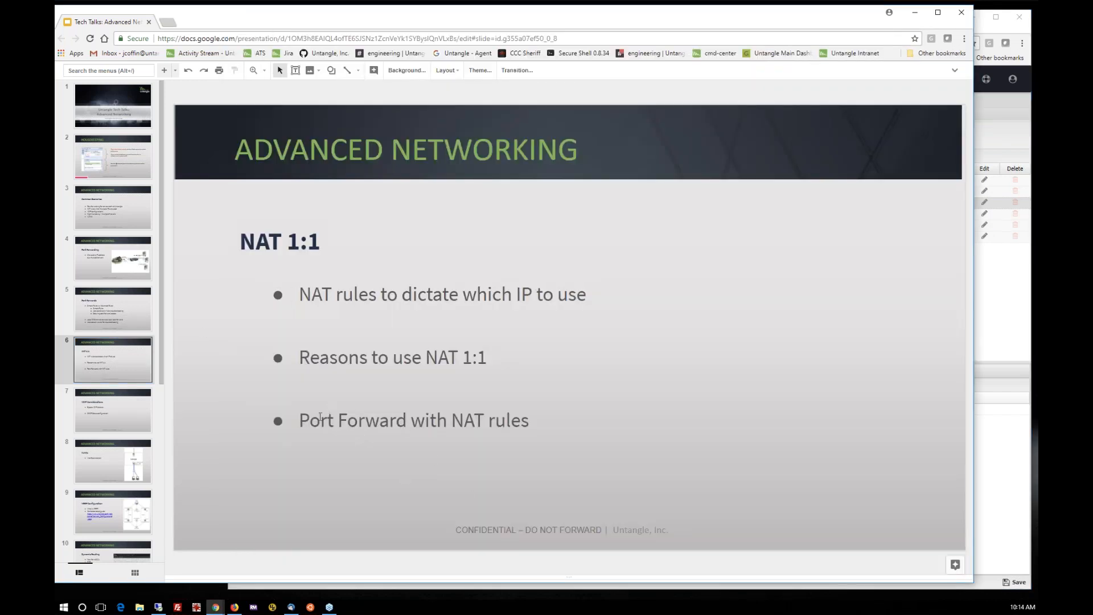
drag(301, 424, 417, 427)
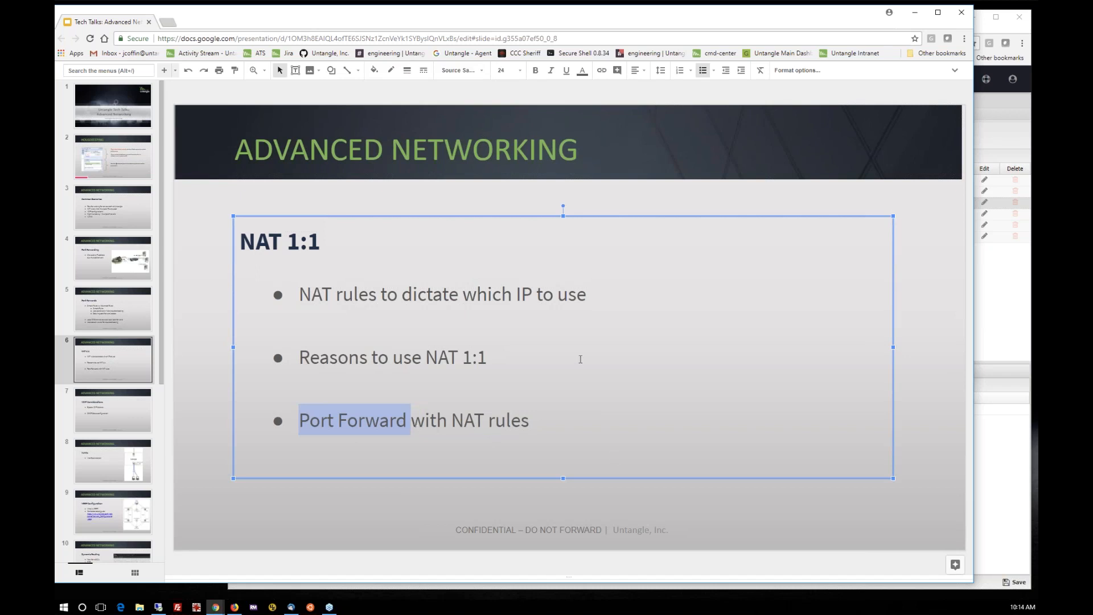
scroll(550, 302, up, 1)
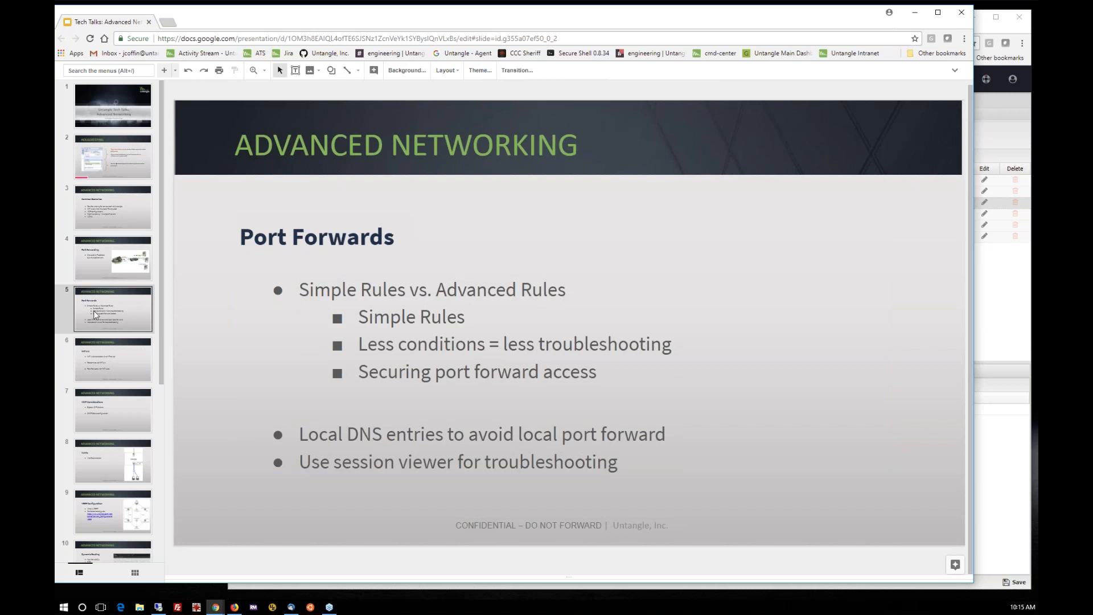
click(110, 365)
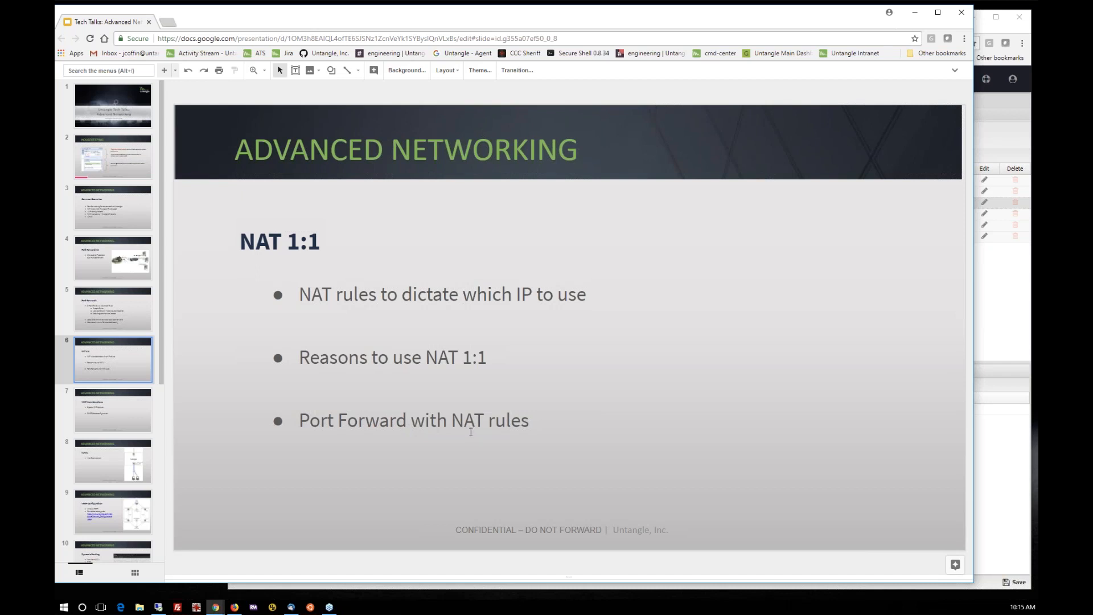
click(113, 412)
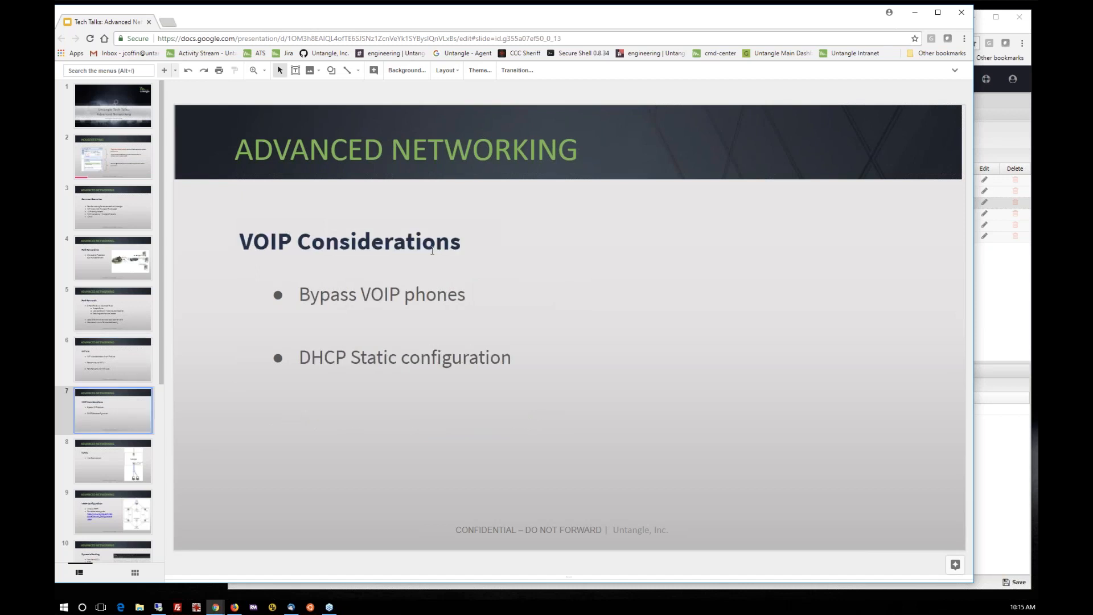
Return to Untangle and examine the advanced network options, including Enable SIP NAT Helper, and the existing bypass rules
click(980, 320)
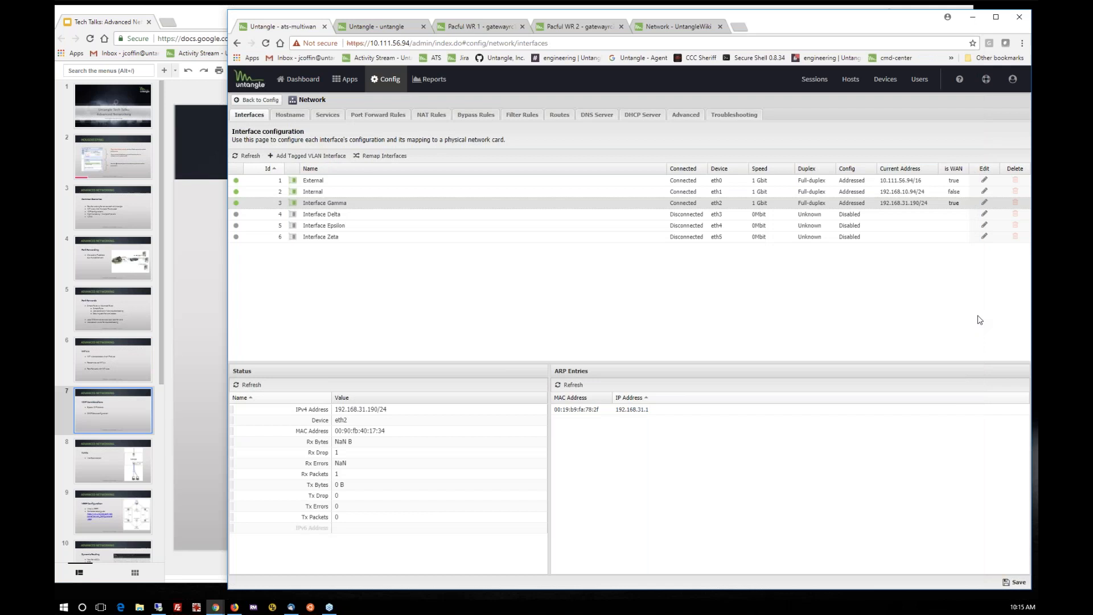
click(686, 117)
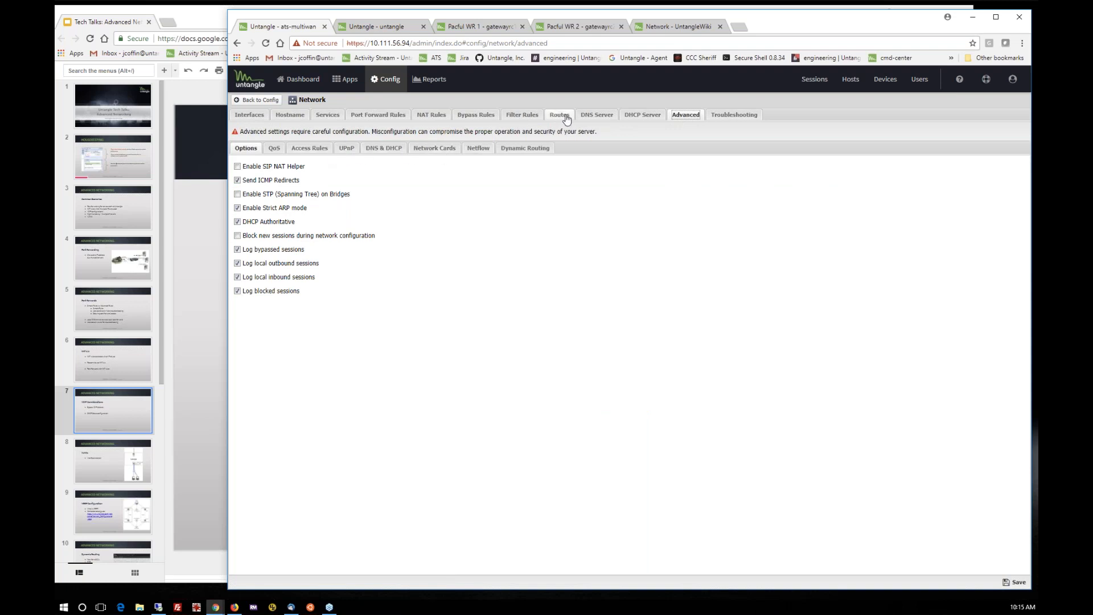
click(482, 118)
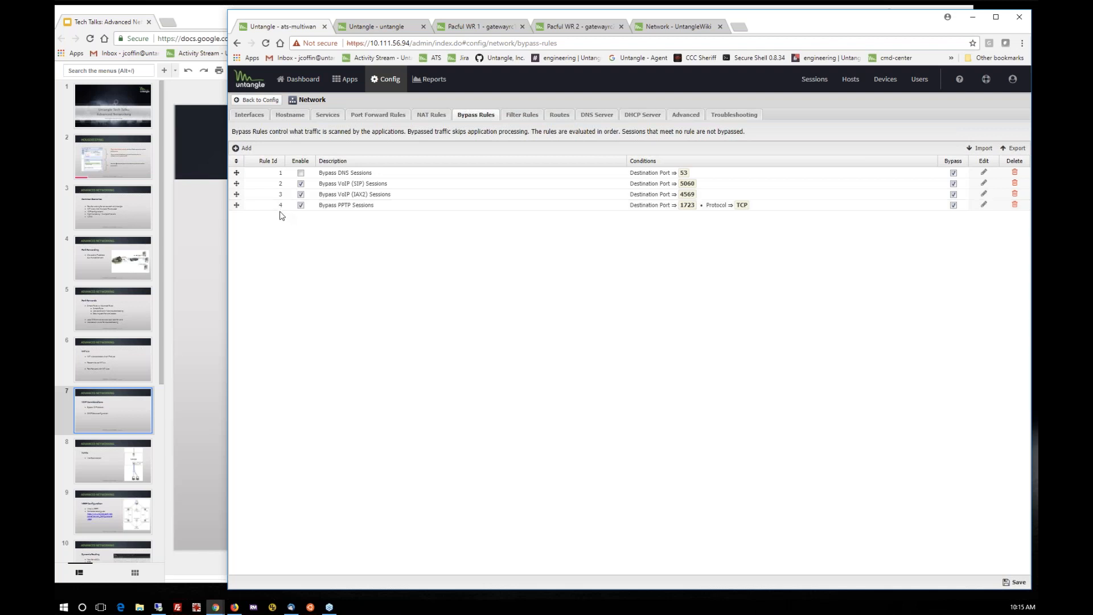
Start a new bypass rule with the description "voip phone"
click(251, 152)
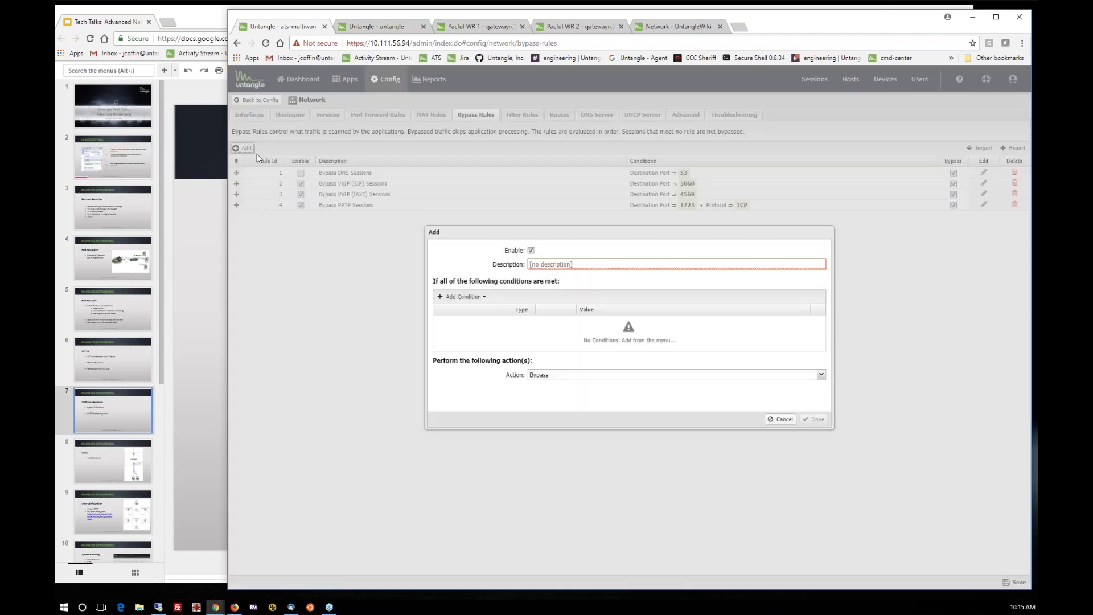
click(586, 262)
text(voip phone)
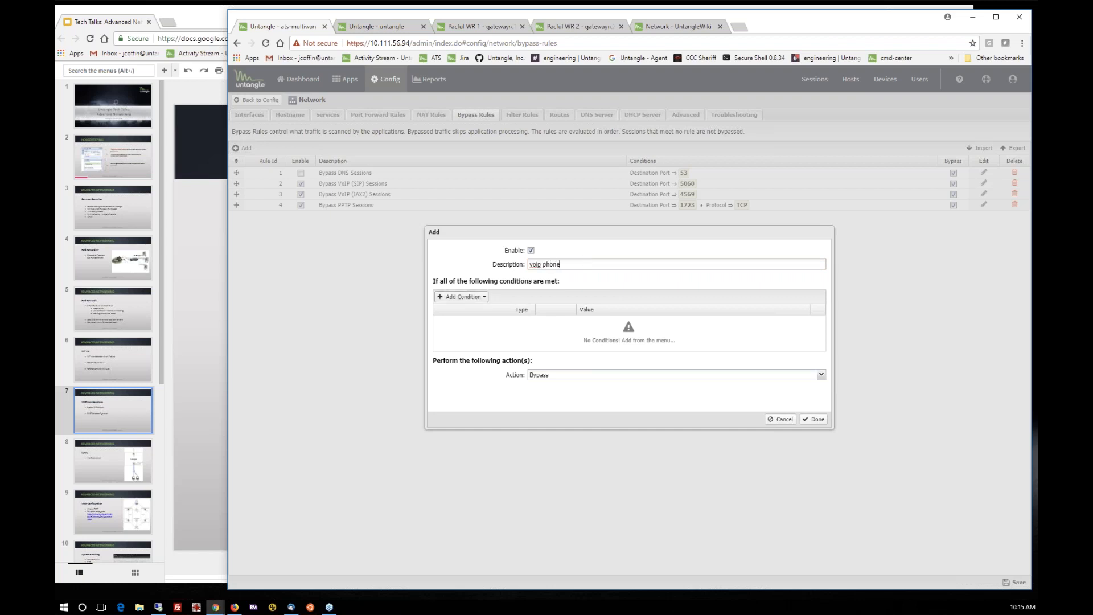
Add a Source Address condition with the range 192.168.10.200-192.168.10.250 to the voip phone bypass rule
click(462, 298)
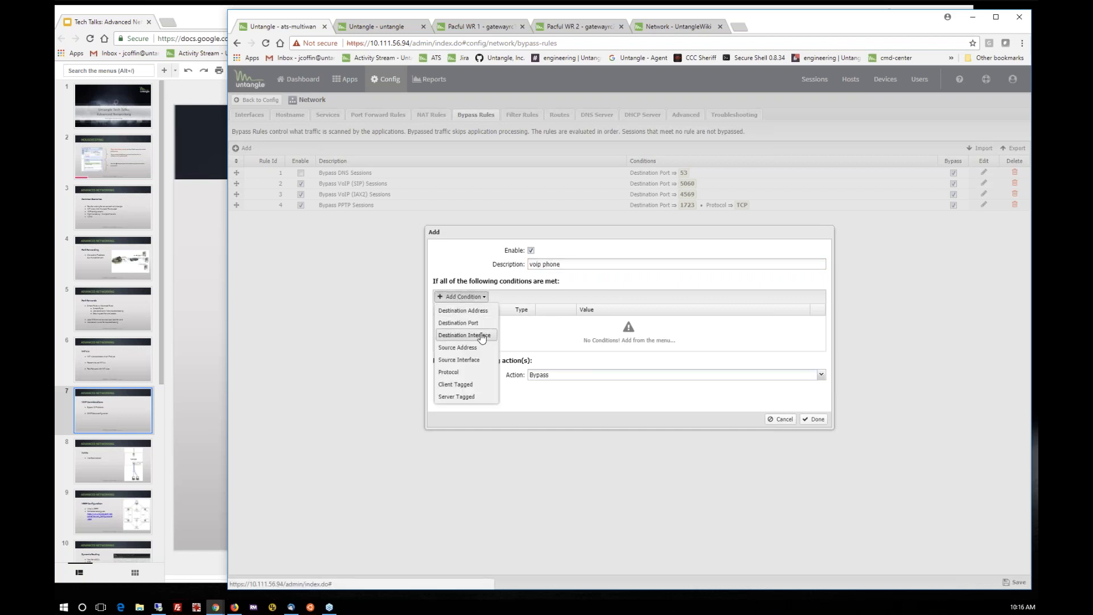
click(480, 354)
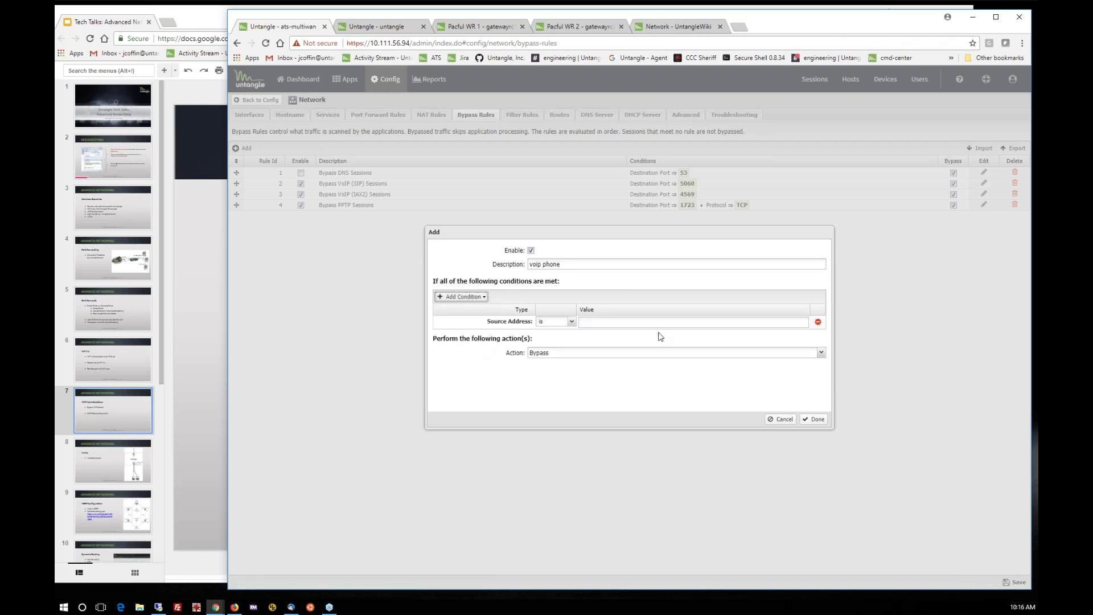
click(639, 324)
text(19)
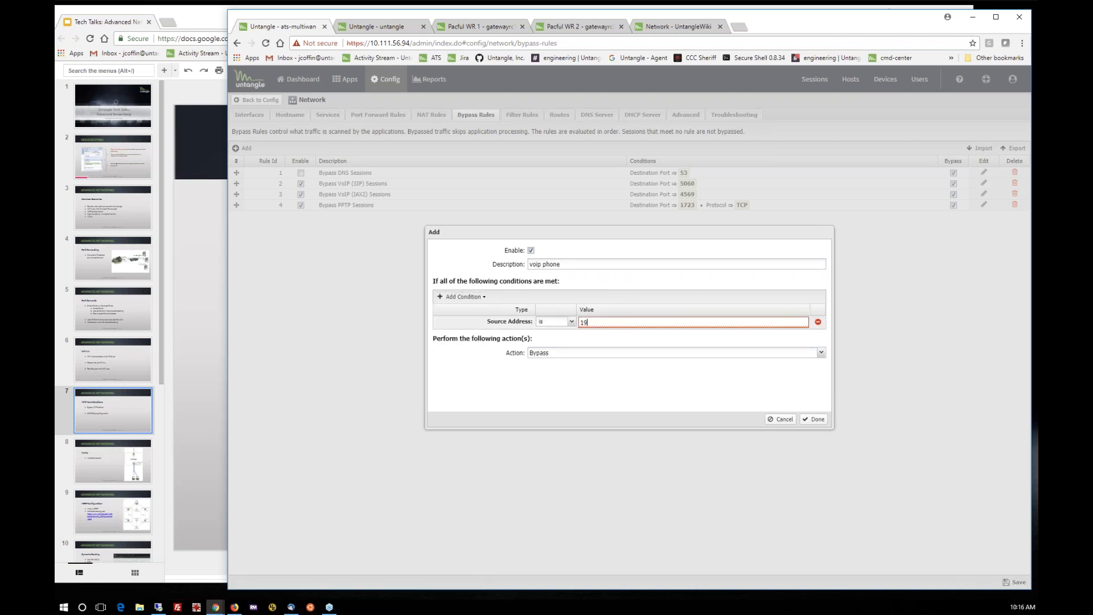
text(2.168.10.-200)
key(BackSpace)
key(BackSpace)
key(BackSpace)
text(200-192.168.10.250)
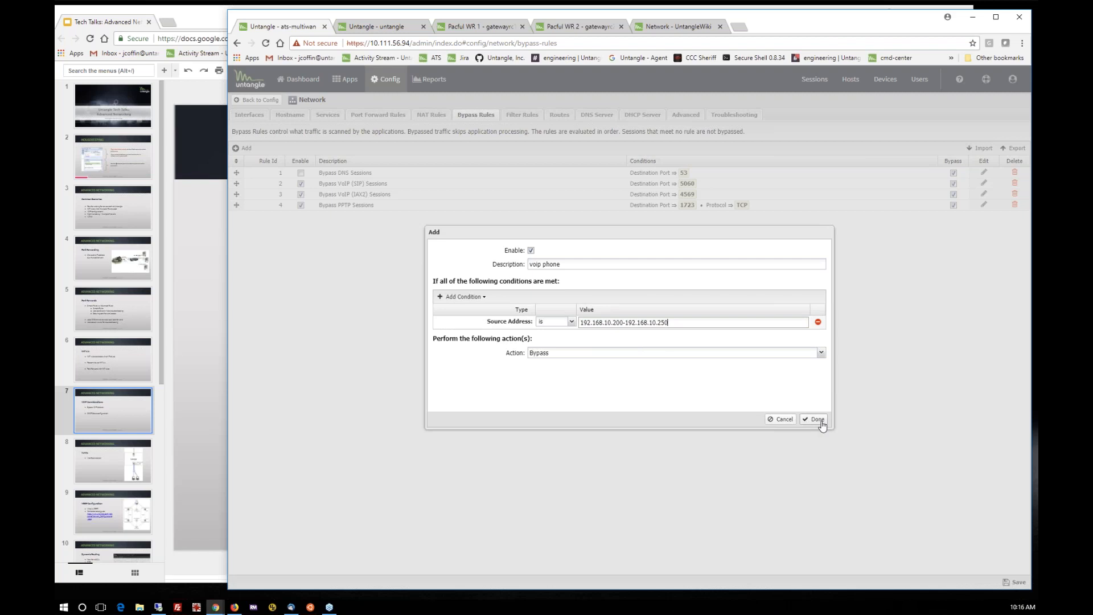
Replace the end of the source address range with 20.0/24, and discard the new bypass rule
drag(694, 323, 544, 320)
key(Right)
key(shift+Left)
key(shift+Left)
key(shift+Left)
key(shift+Left)
key(shift+Left)
key(shift+Left)
key(shift+Left)
key(shift+Left)
key(shift+Left)
key(shift+Left)
key(shift+Left)
key(shift+Left)
key(shift+Left)
key(shift+Left)
key(shift+Left)
key(shift+Left)
key(shift+Left)
key(shift+Left)
key(shift+Left)
key(shift+Left)
text(20.0/24)
click(779, 421)
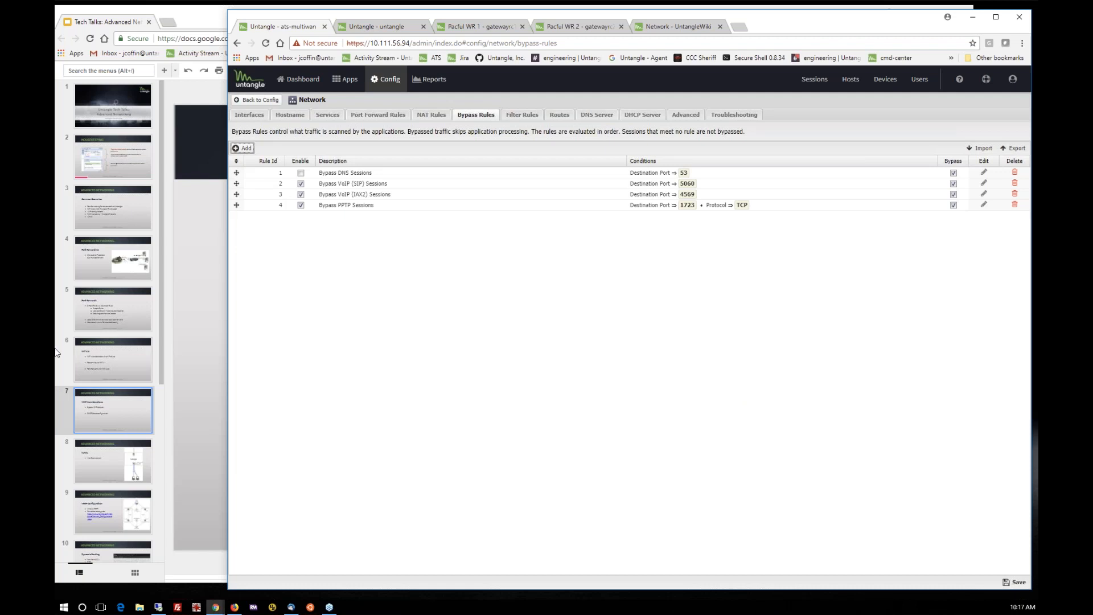
Show the VLANs slide in the presentation, and compare the Untangle dashboards of Pacful WR 1 and Pacful WR 2
click(188, 411)
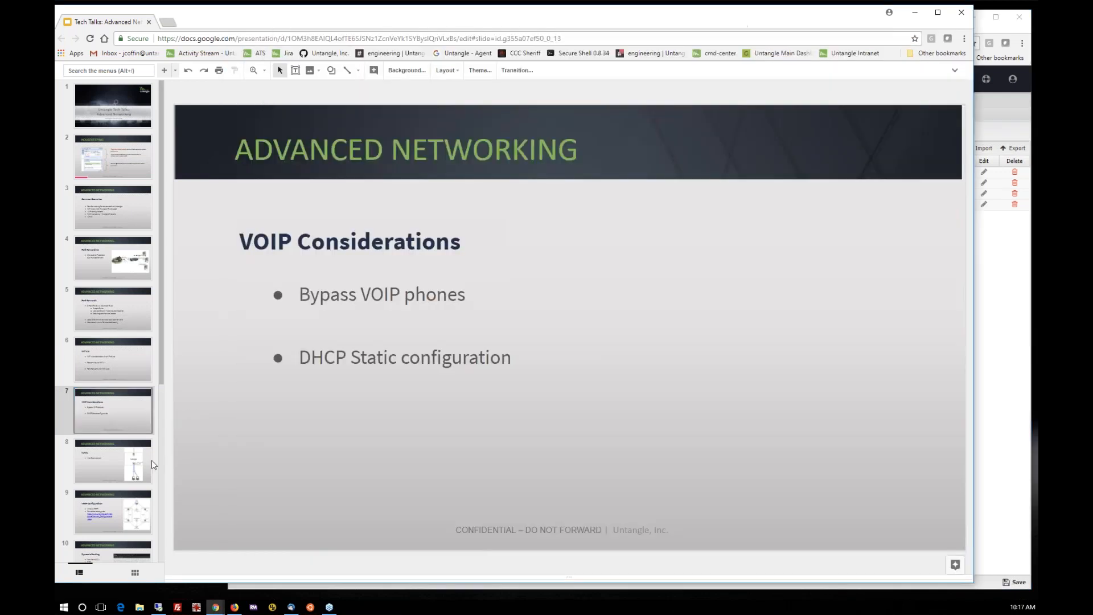
click(111, 463)
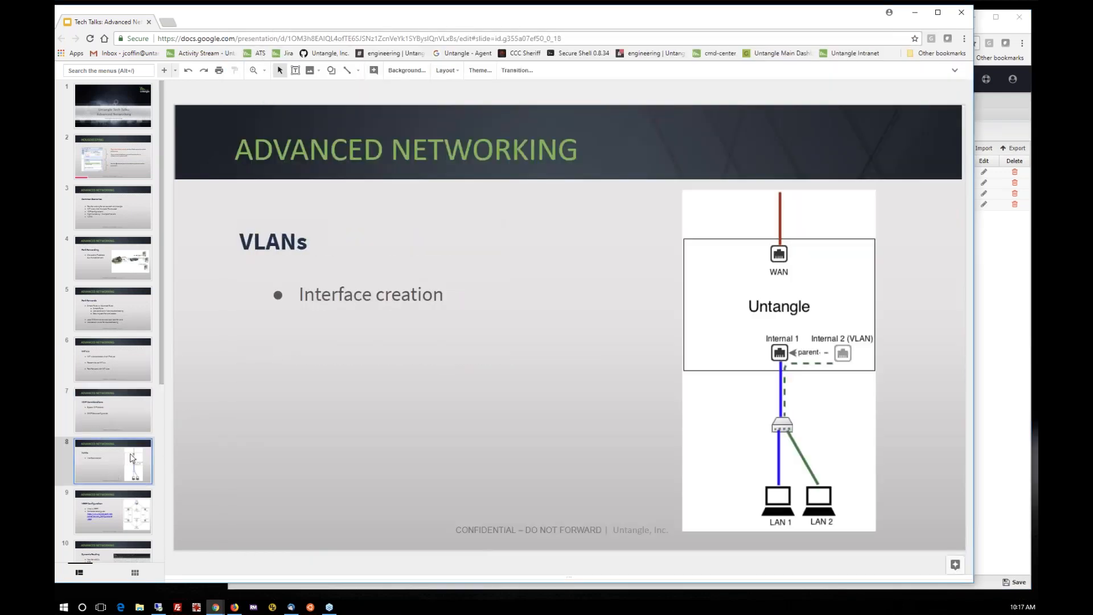
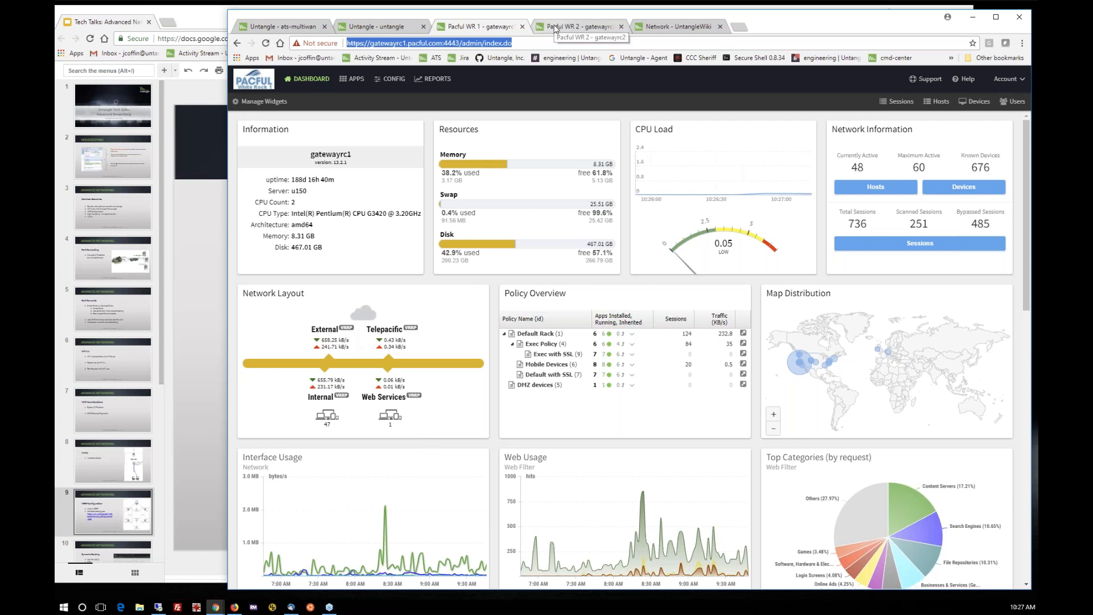
click(555, 27)
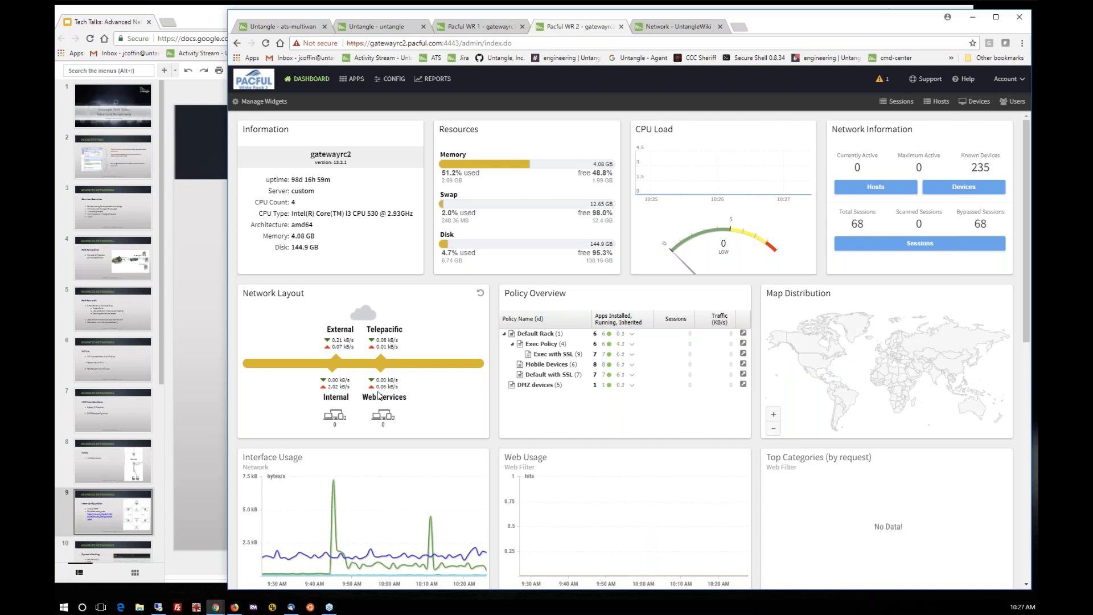
click(498, 29)
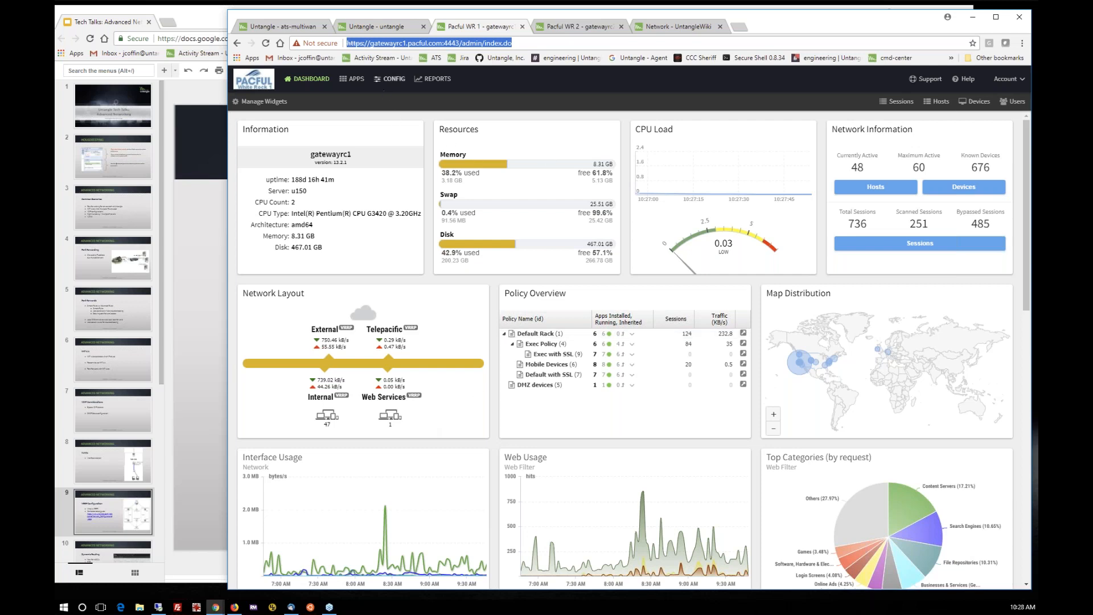
Examine the External interface's VRRP redundancy settings on Pacful WR 1 against the VRRP Configuration slide, and close them without changes
click(391, 79)
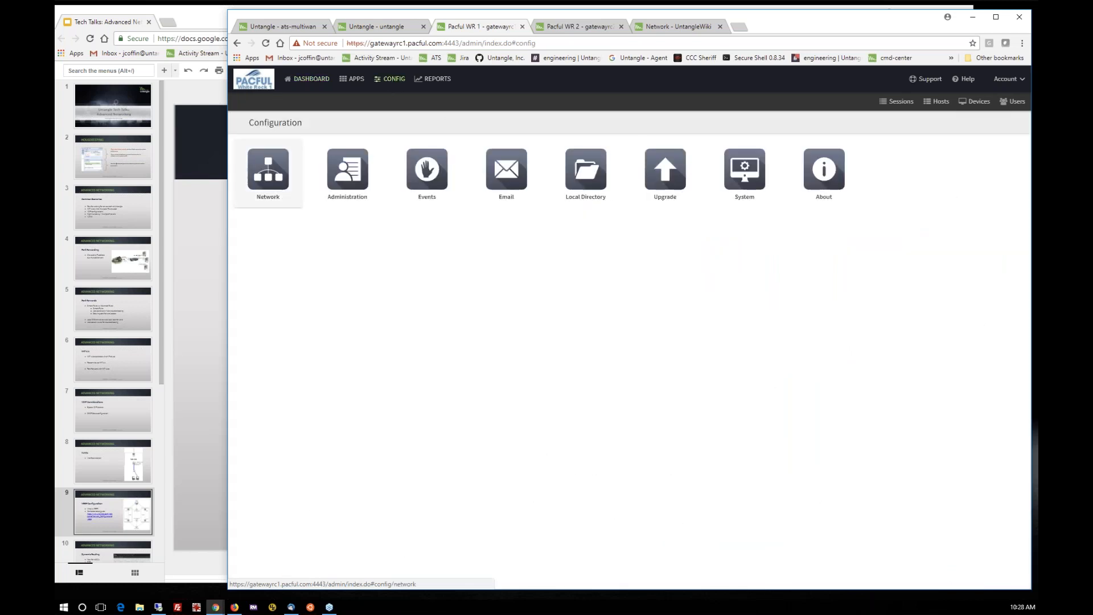
click(280, 176)
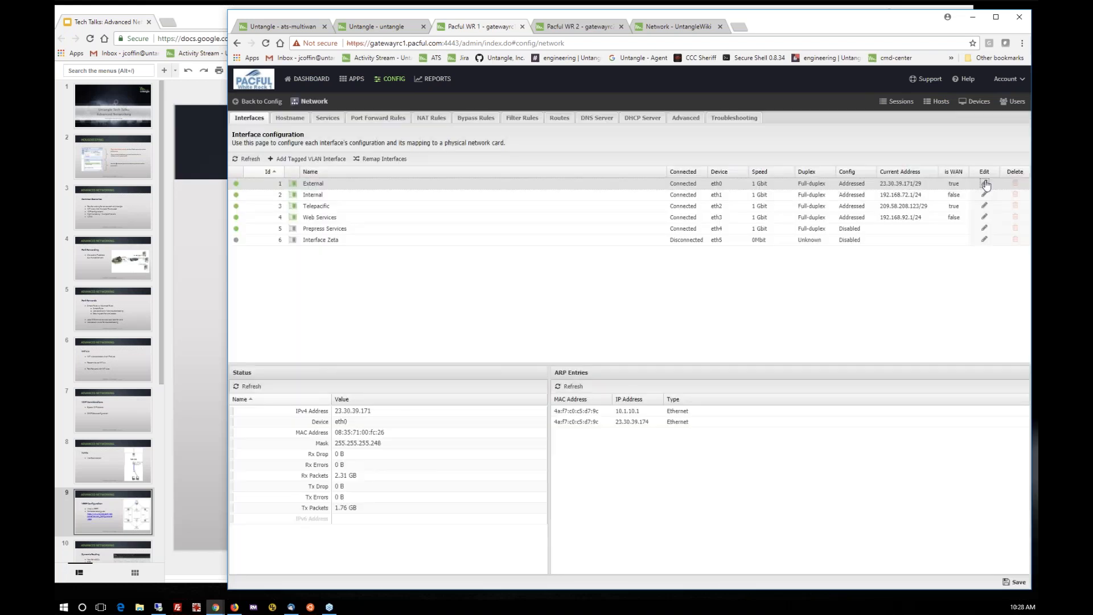
click(985, 183)
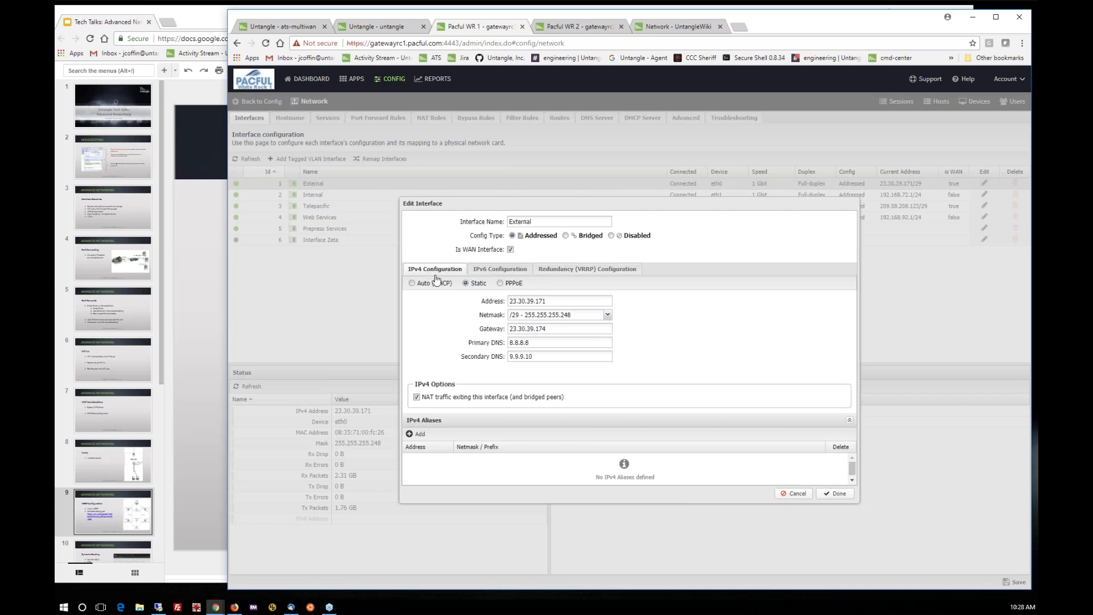
click(555, 273)
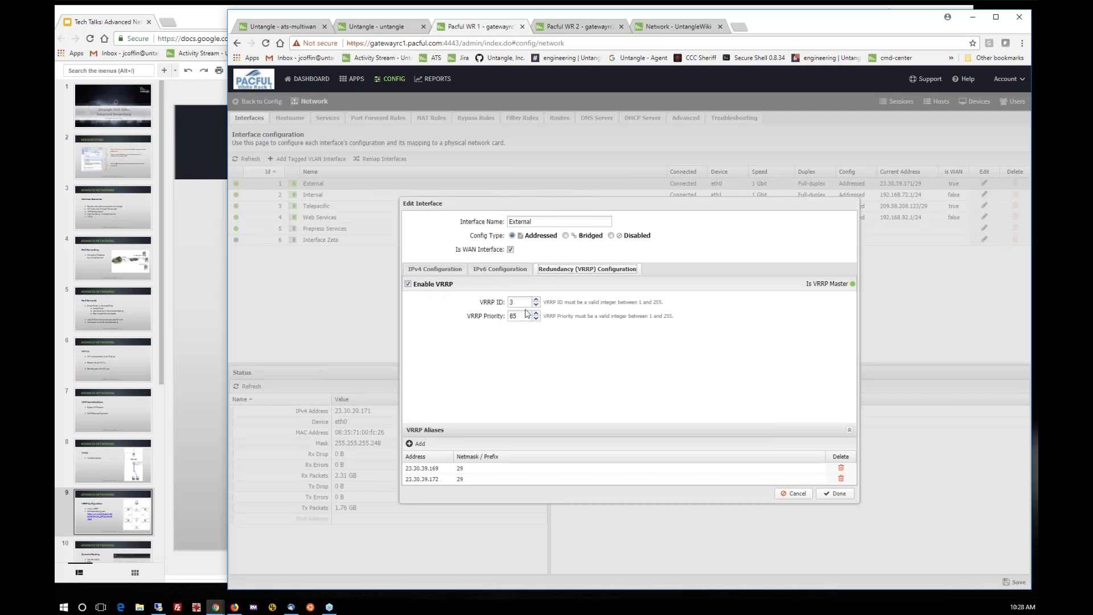
click(197, 285)
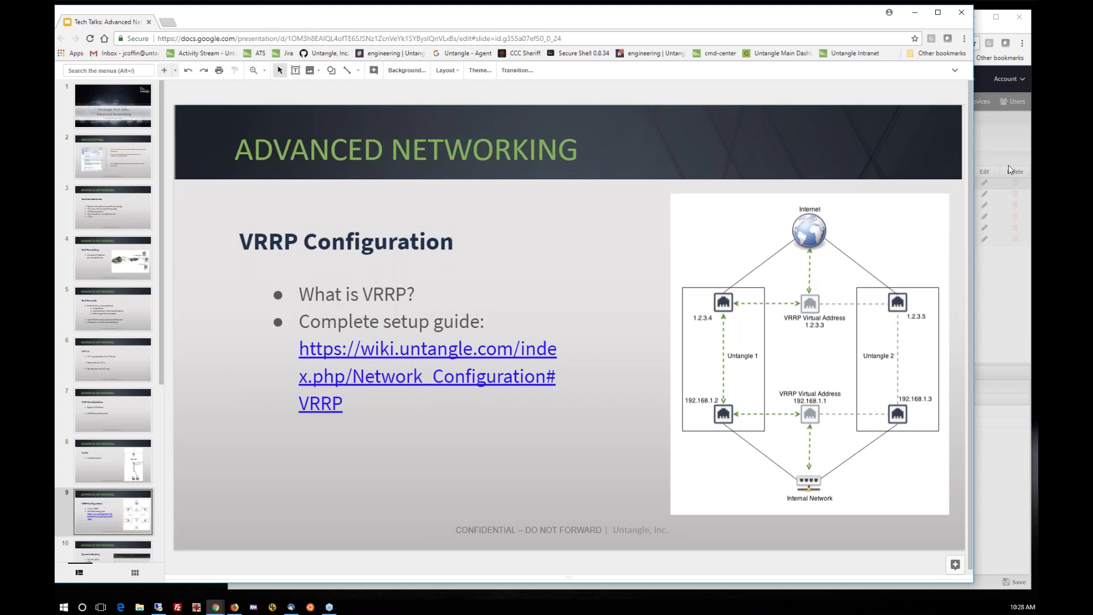
click(998, 283)
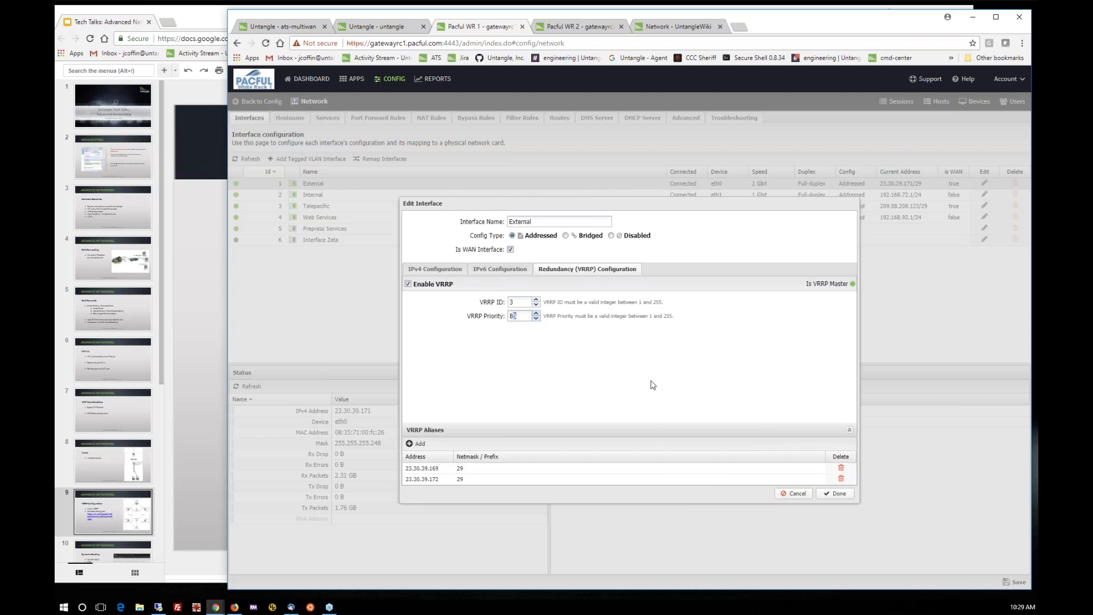
click(794, 494)
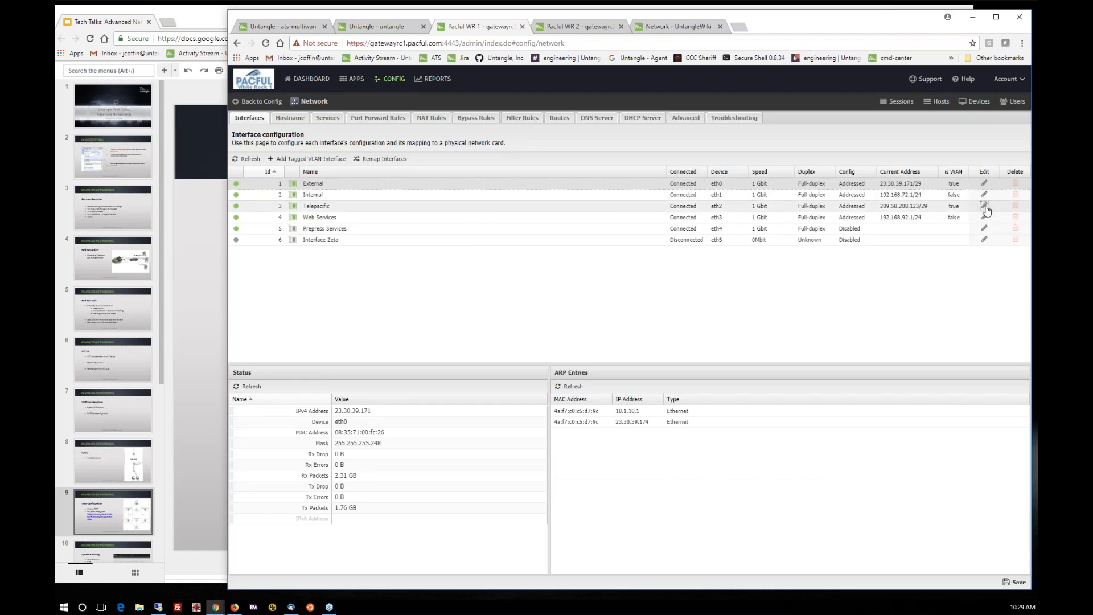
Review the Telepacific interface's VRRP ID, priority and aliases on Pacful WR 1, and close it without changes
click(985, 206)
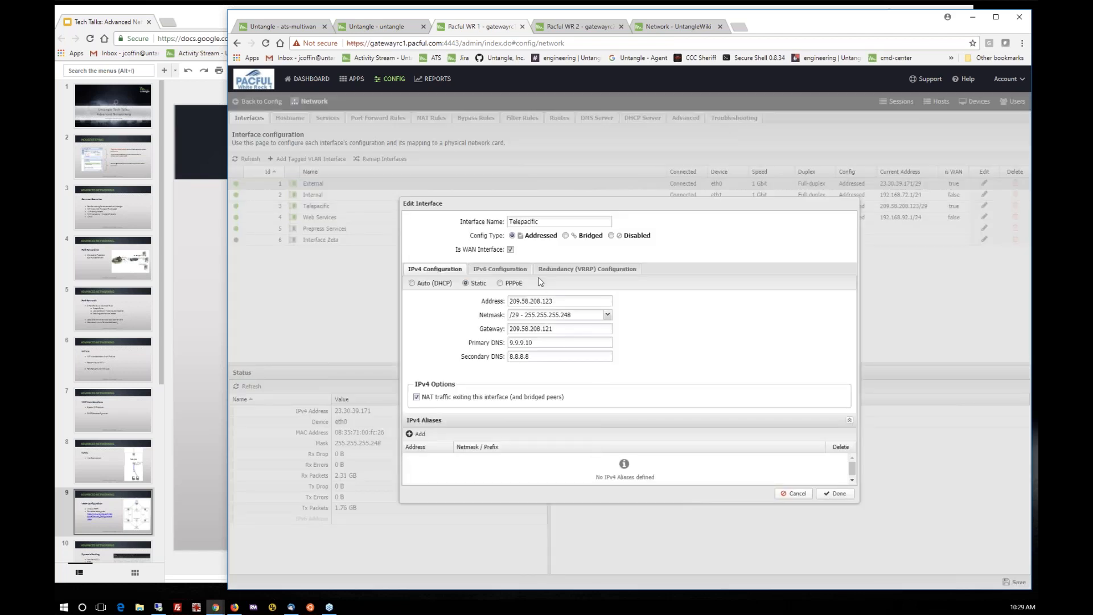
click(576, 270)
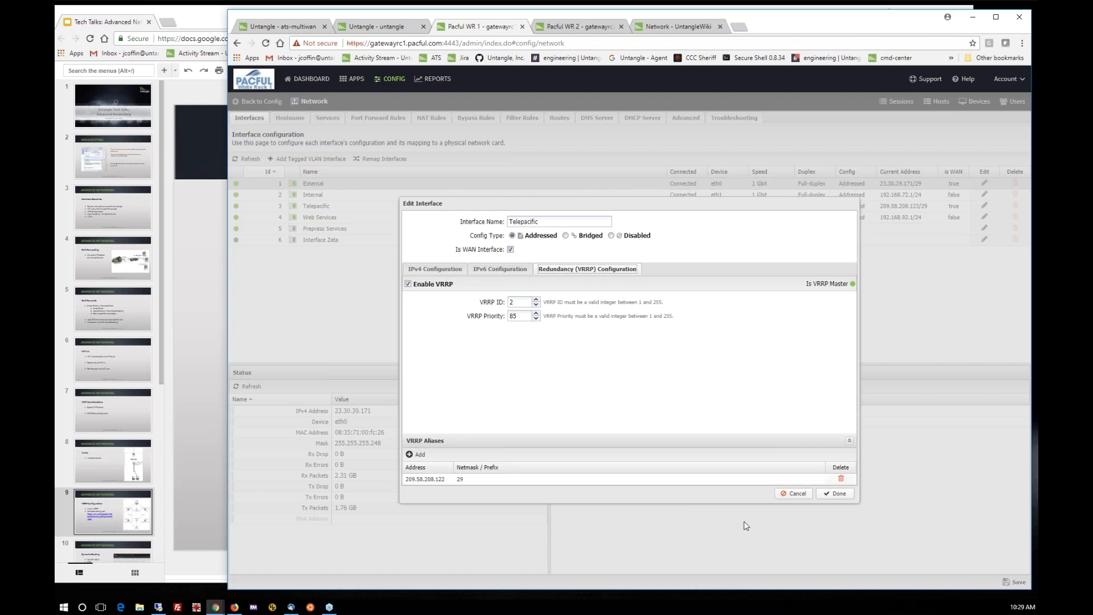
click(793, 494)
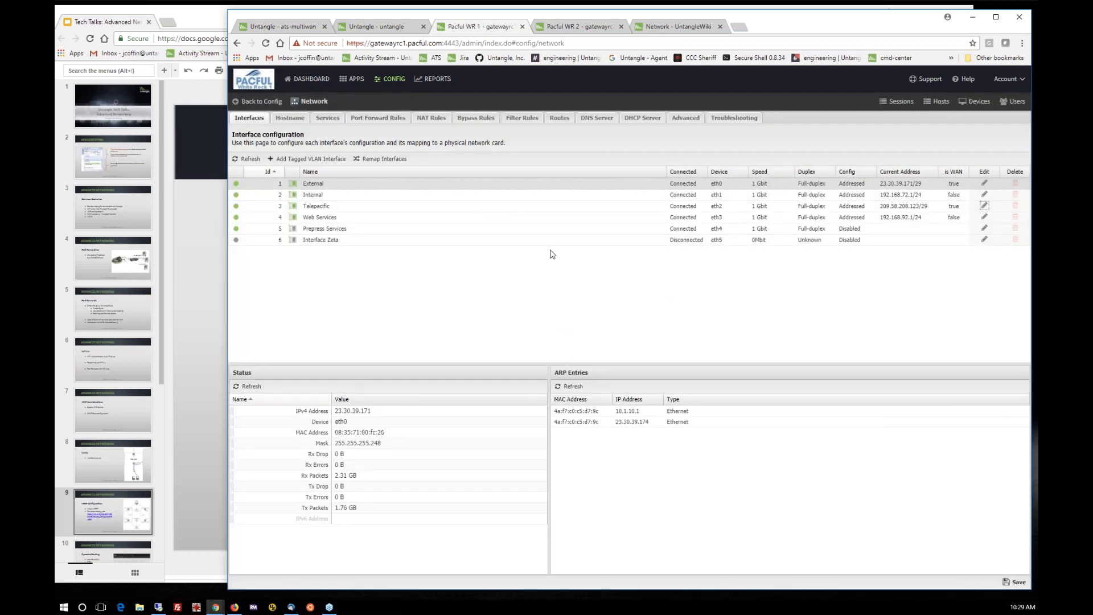
Review the External interface's IPv4 address and VRRP priority on Pacful WR 2, and close it without changes
click(574, 28)
click(393, 81)
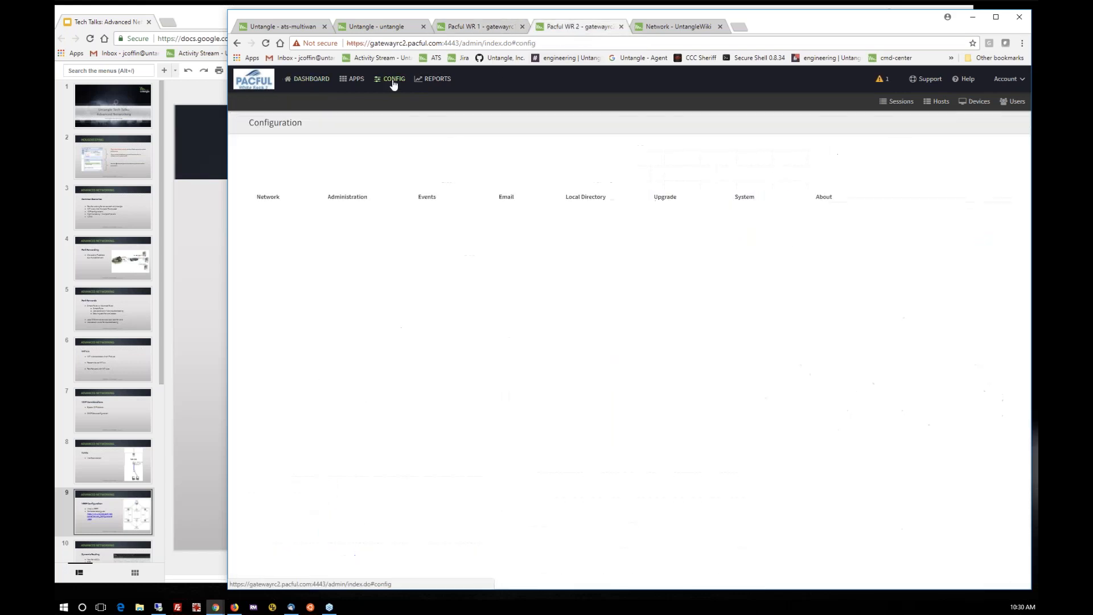
click(268, 165)
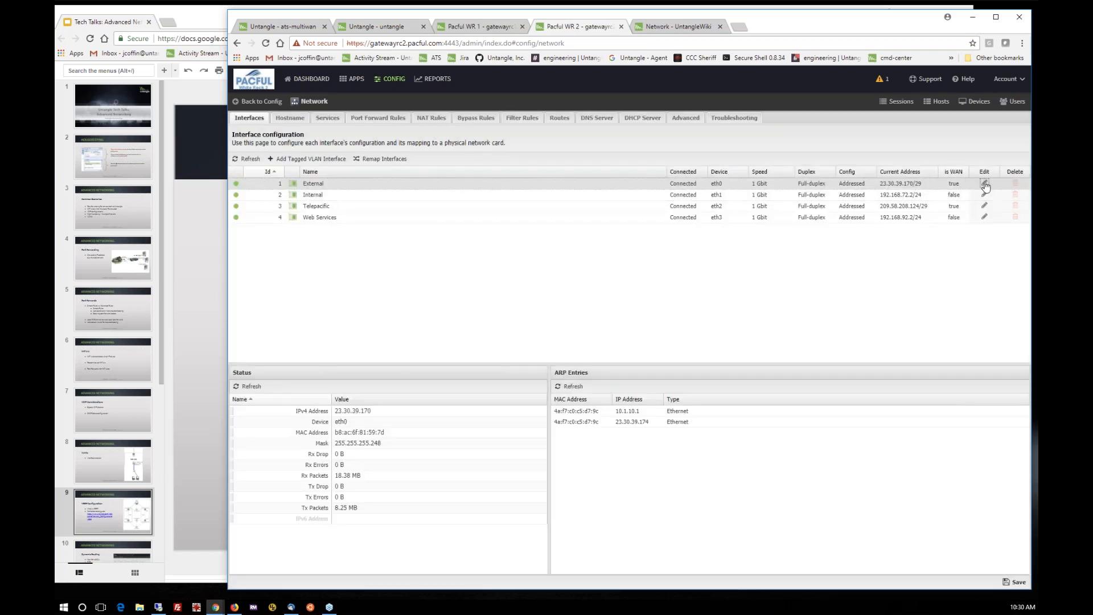
click(985, 183)
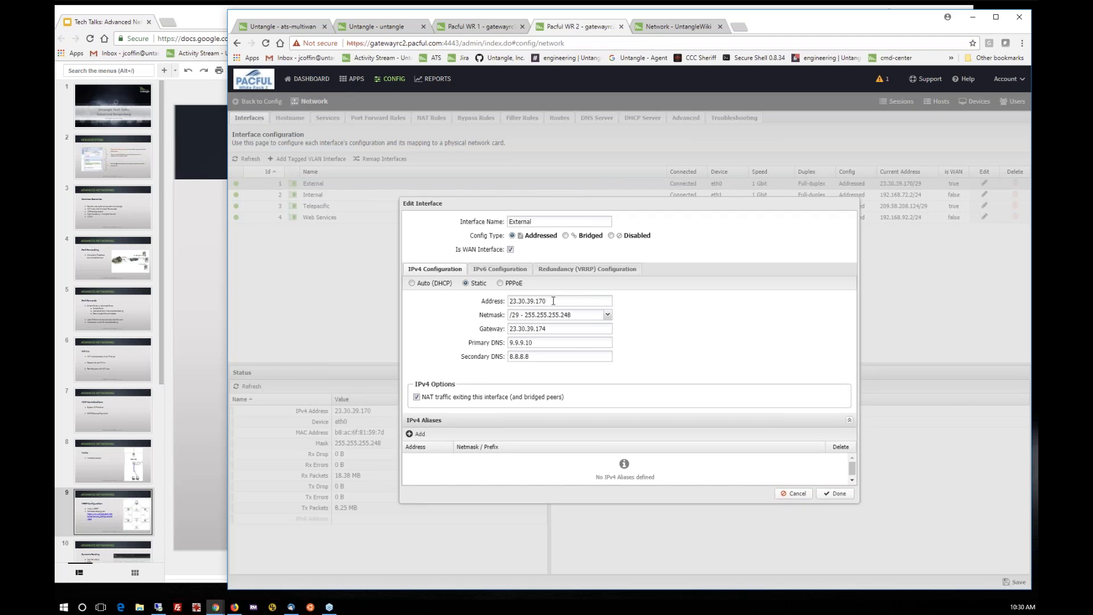
double_click(553, 301)
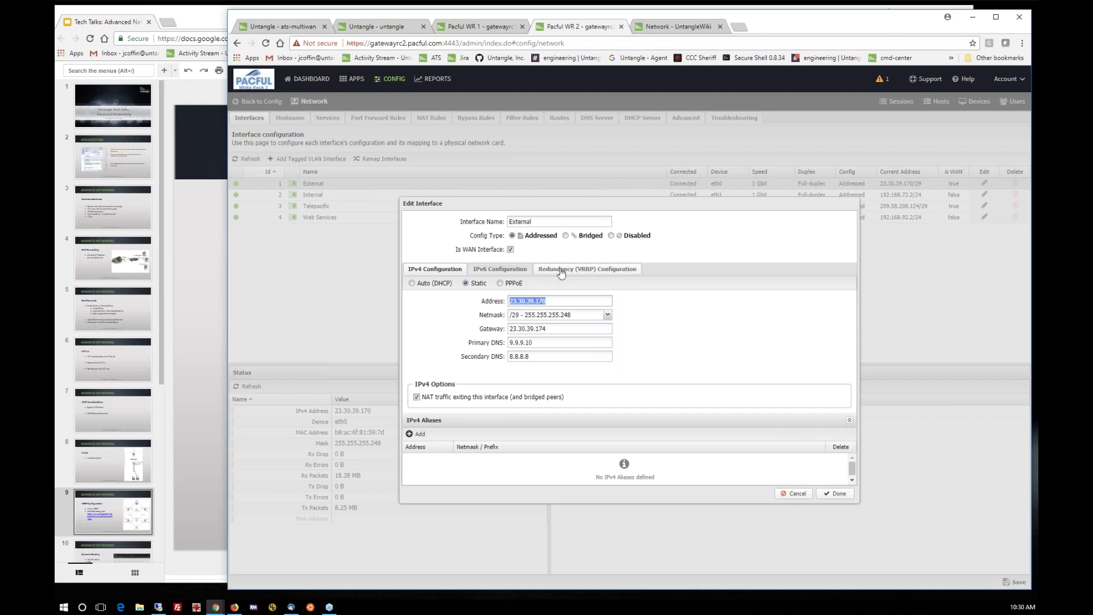
click(561, 272)
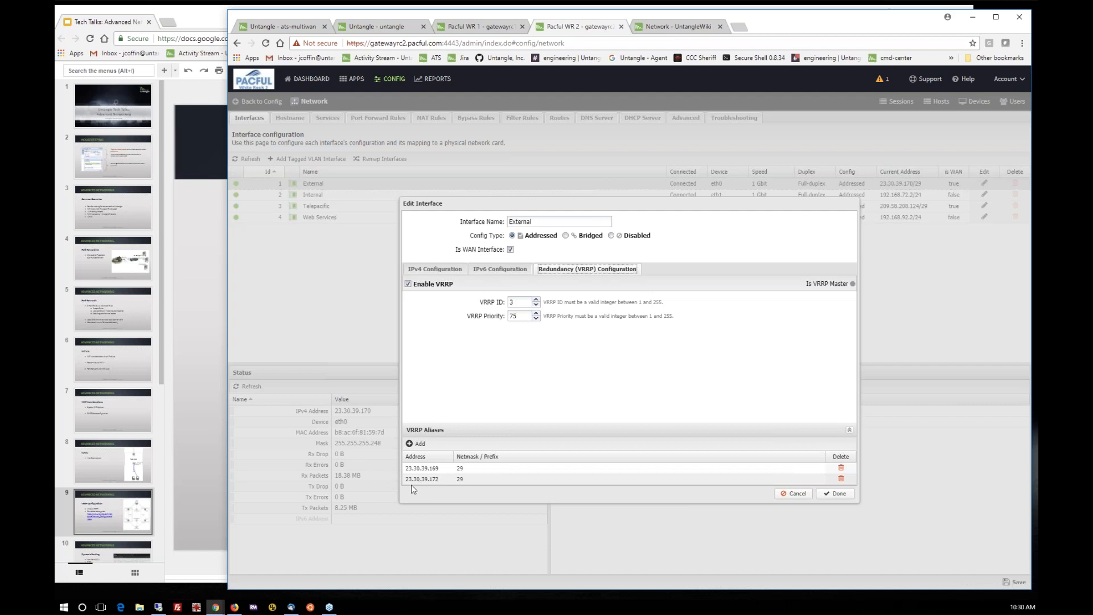
click(519, 317)
double_click(520, 316)
click(795, 494)
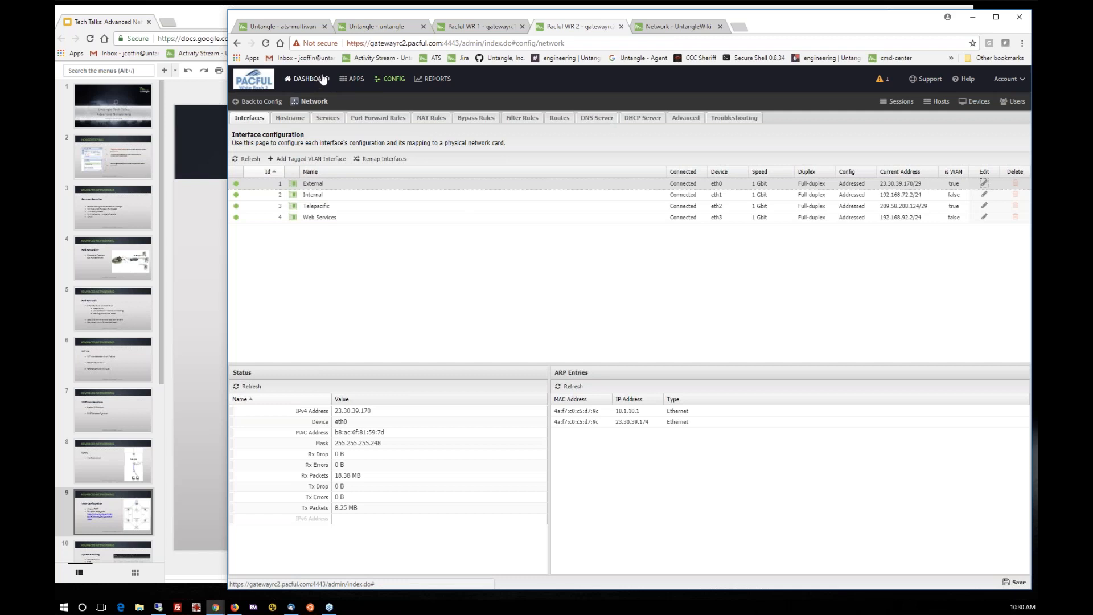
Check the network layout on the Pacful WR 1 dashboard, and return to the presentation's VRRP Configuration slide
click(474, 26)
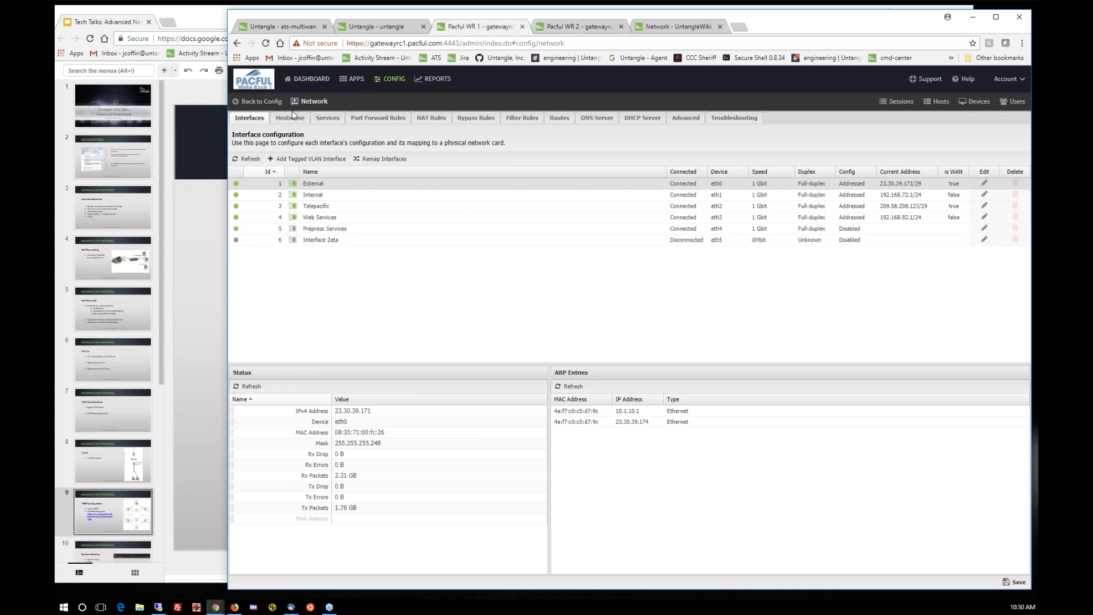
click(312, 80)
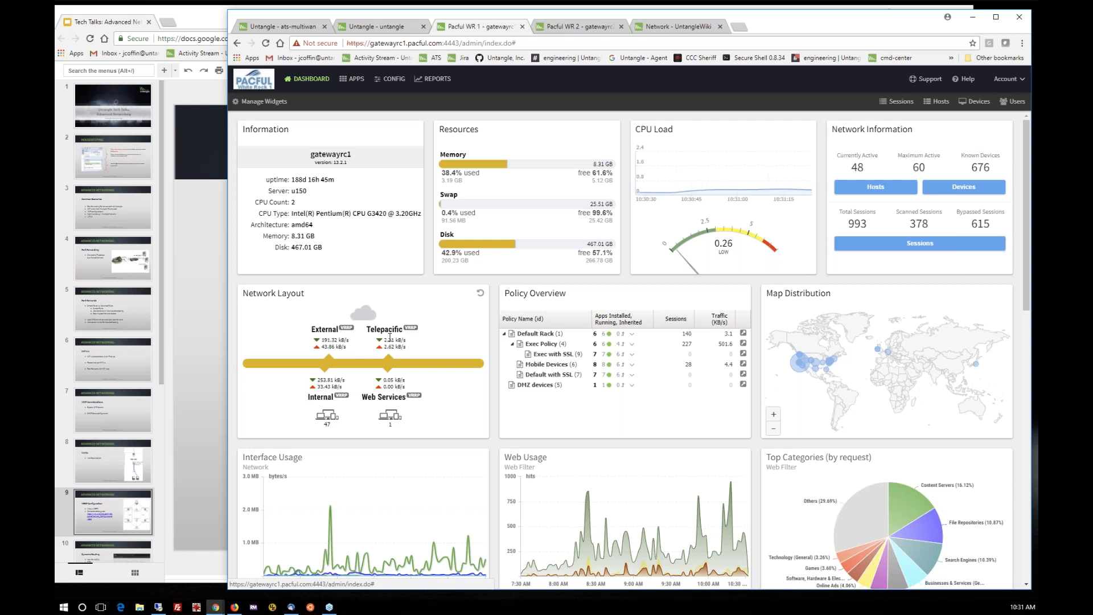
click(203, 278)
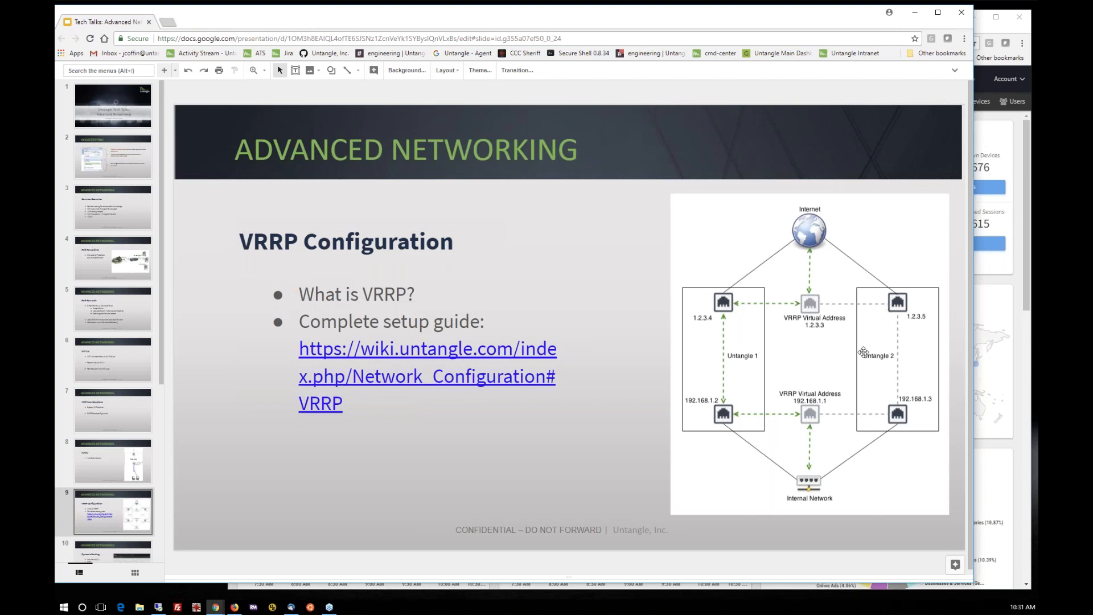
Switch from the presentation to the Pacful WR 1 gateway and open its system configuration's backup-to-file page
click(1017, 142)
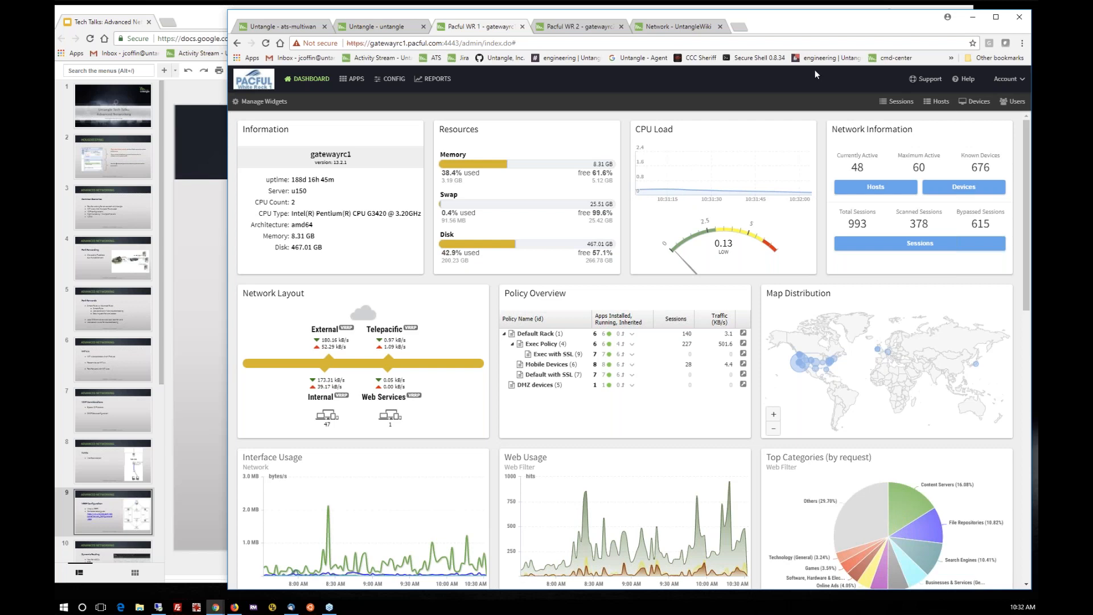
click(390, 82)
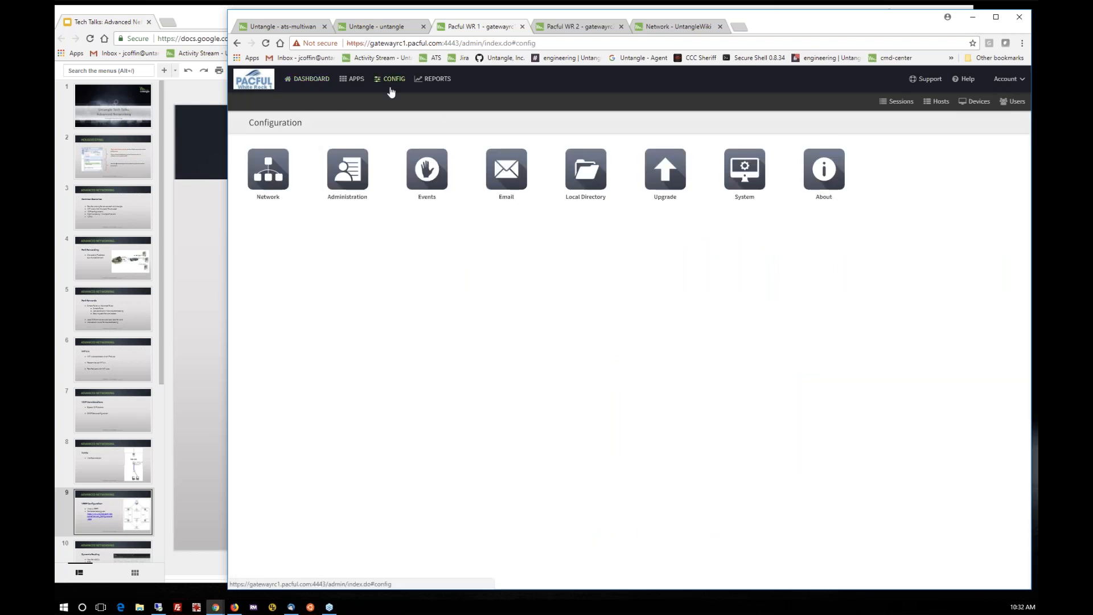
click(750, 179)
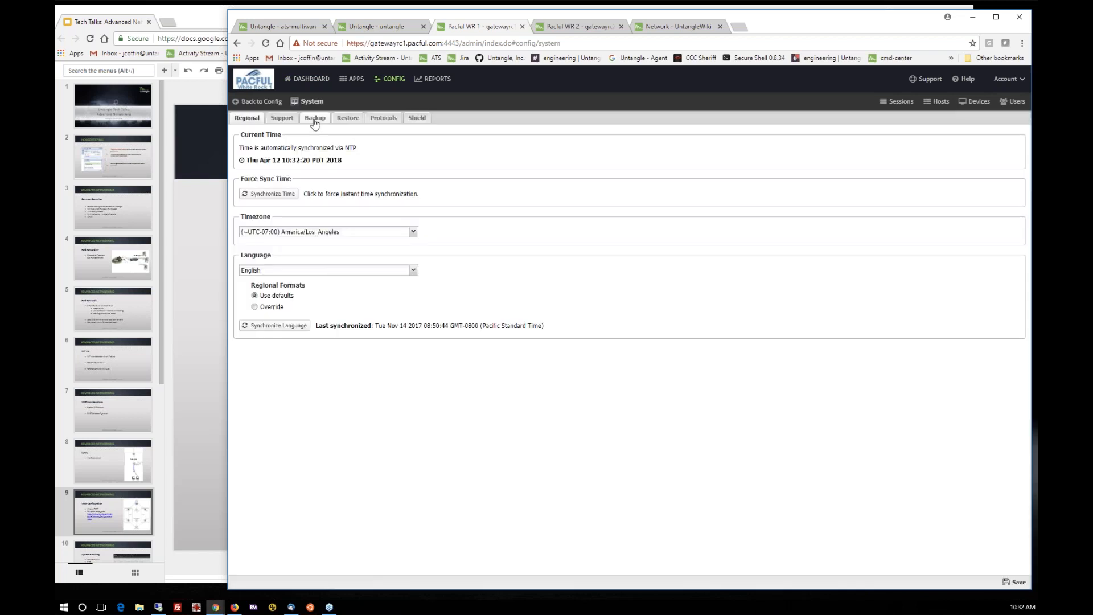
click(315, 122)
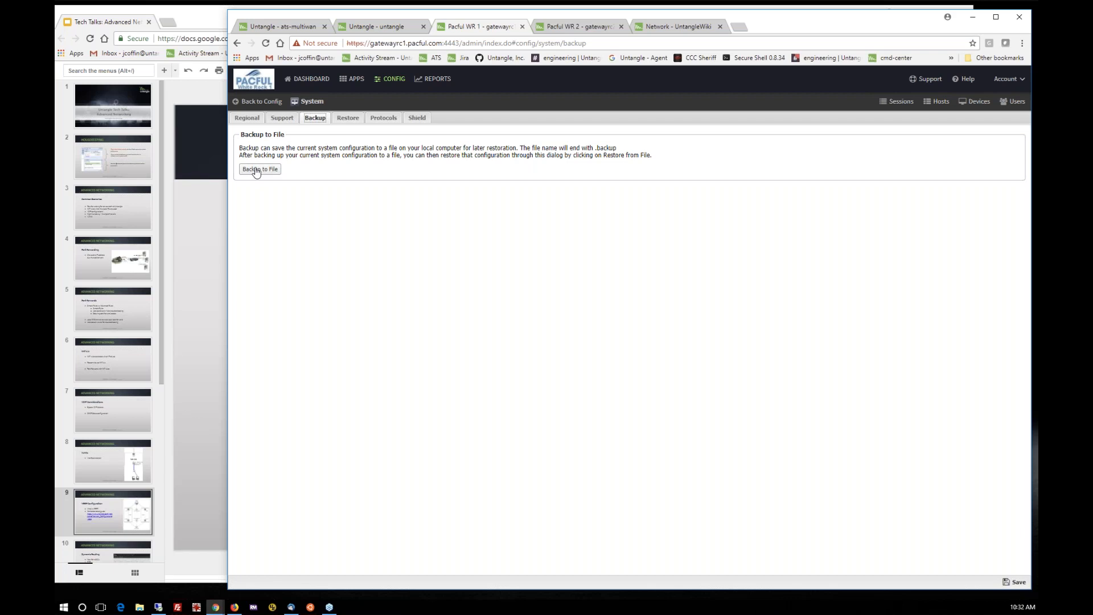
On Pacful WR 2, choose "Restore all except keep current network settings" as the restore option, and return to the dashboard discarding the change
click(575, 27)
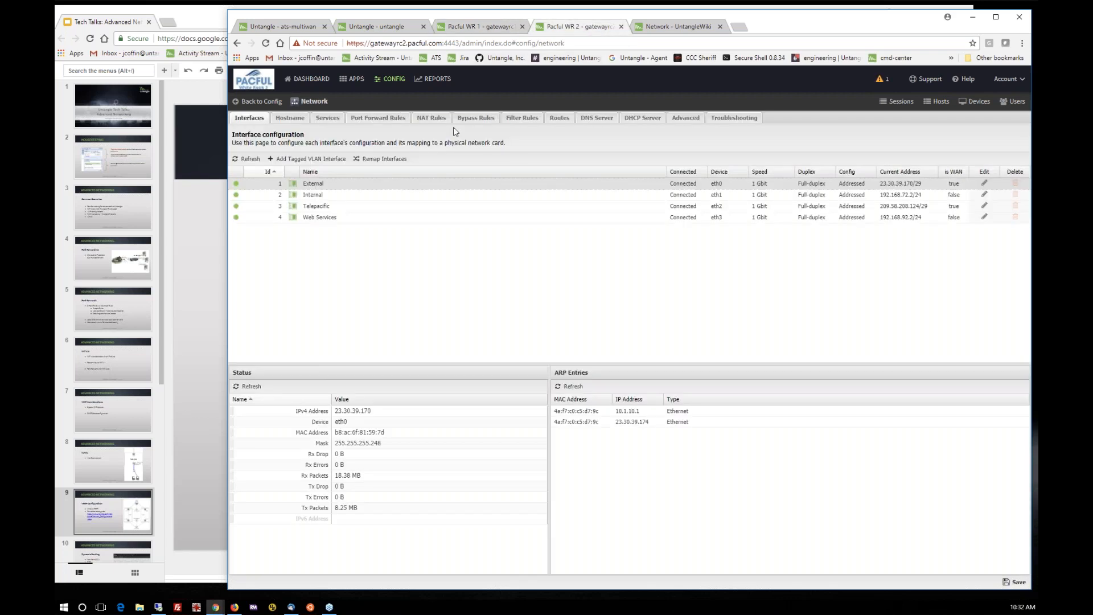
click(262, 101)
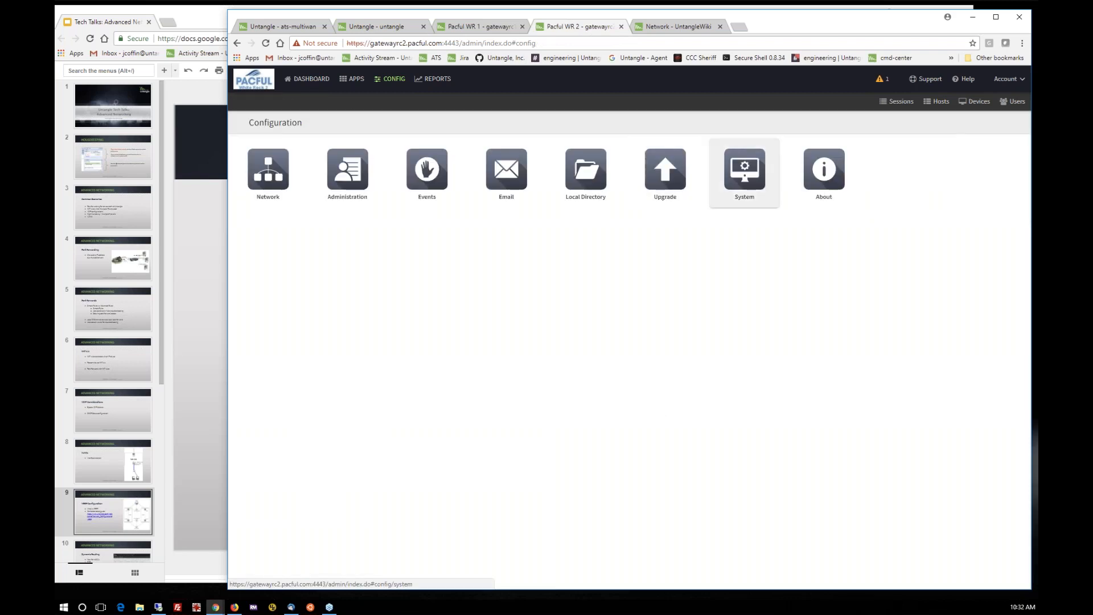
click(745, 170)
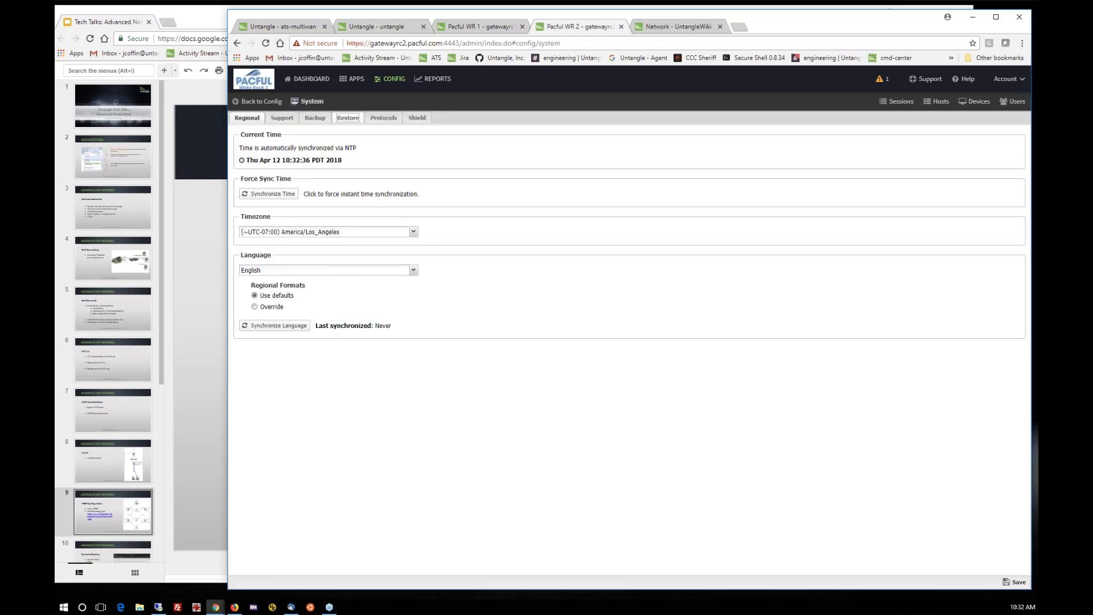
click(348, 118)
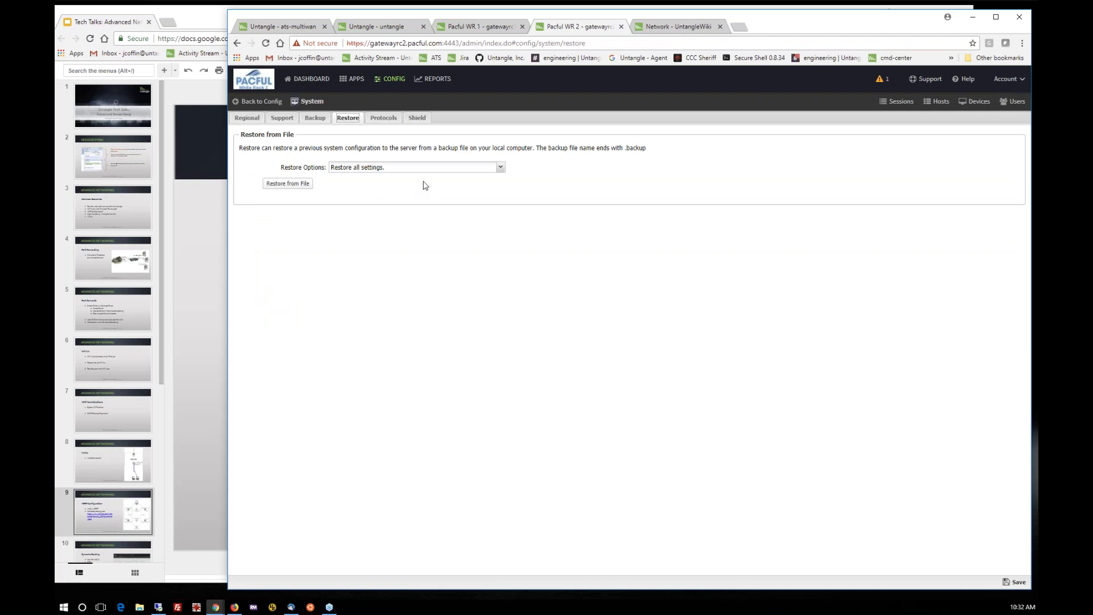
click(502, 170)
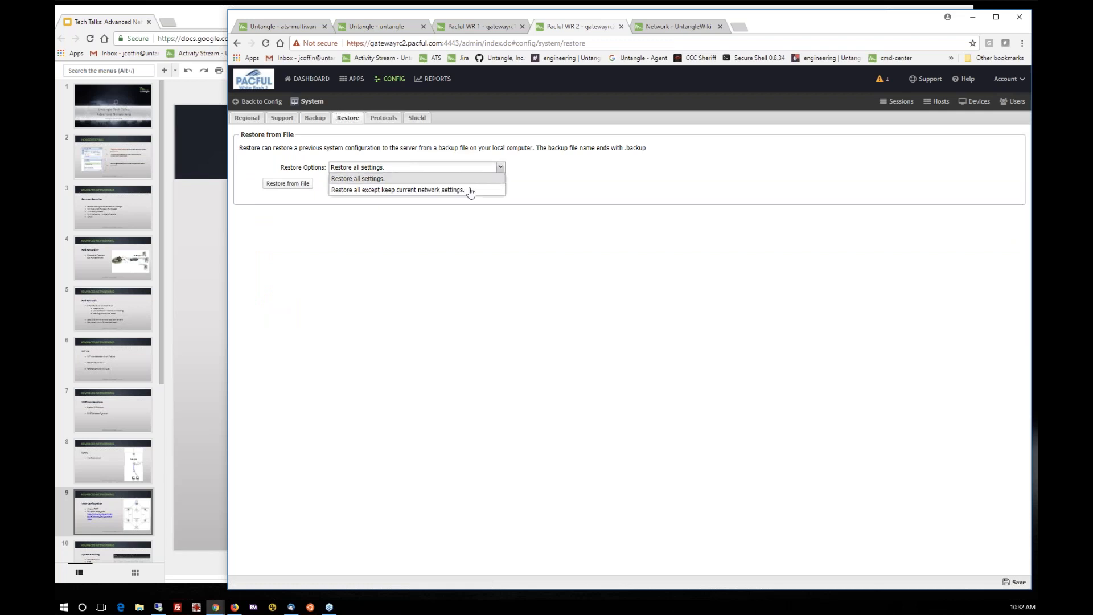
click(438, 190)
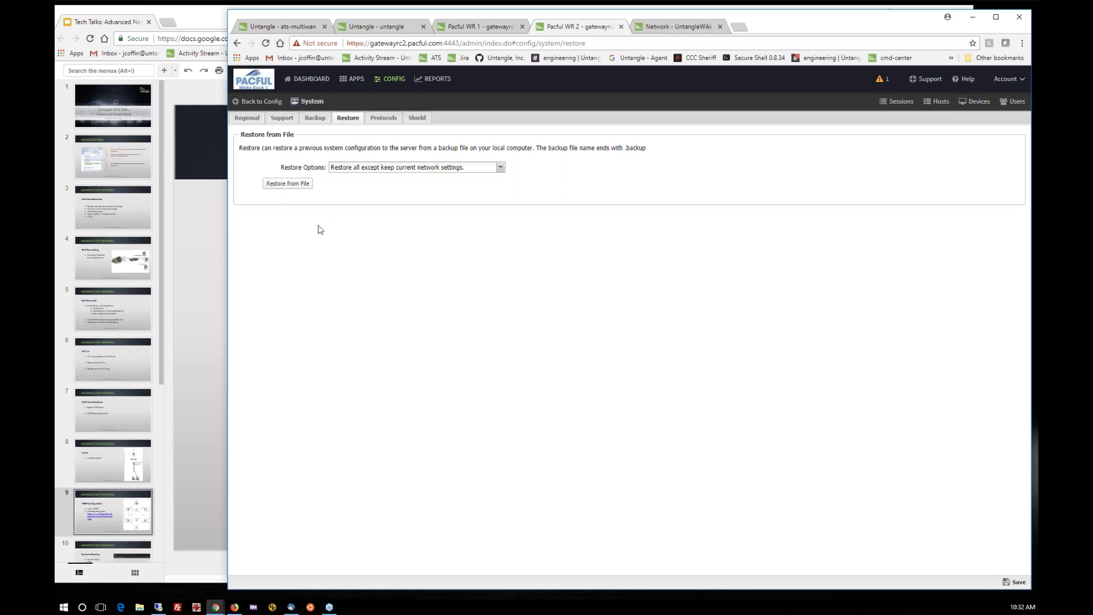
click(310, 80)
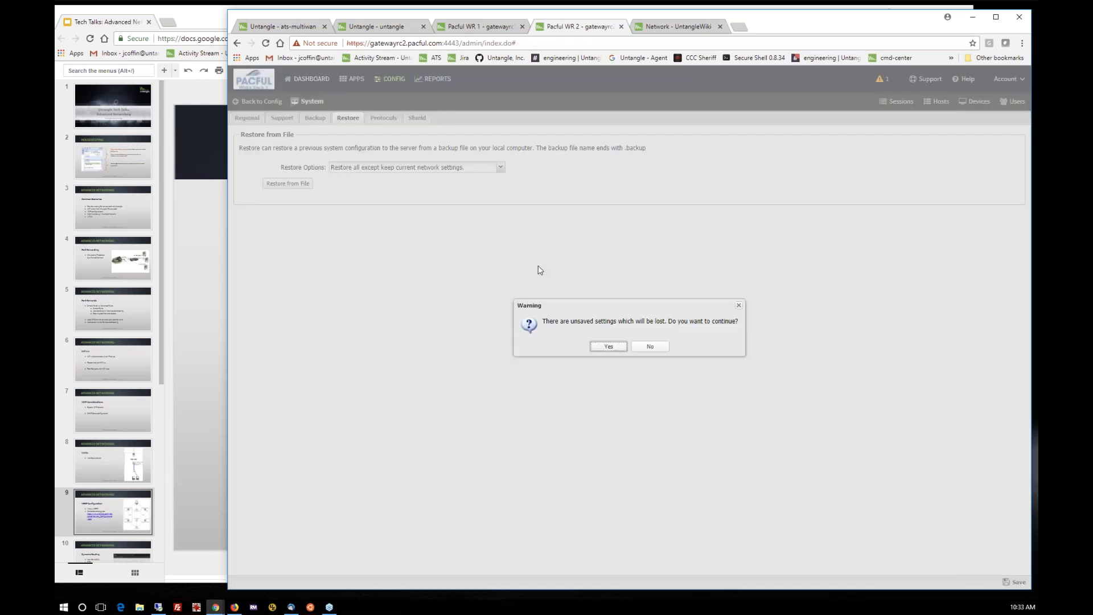
click(608, 348)
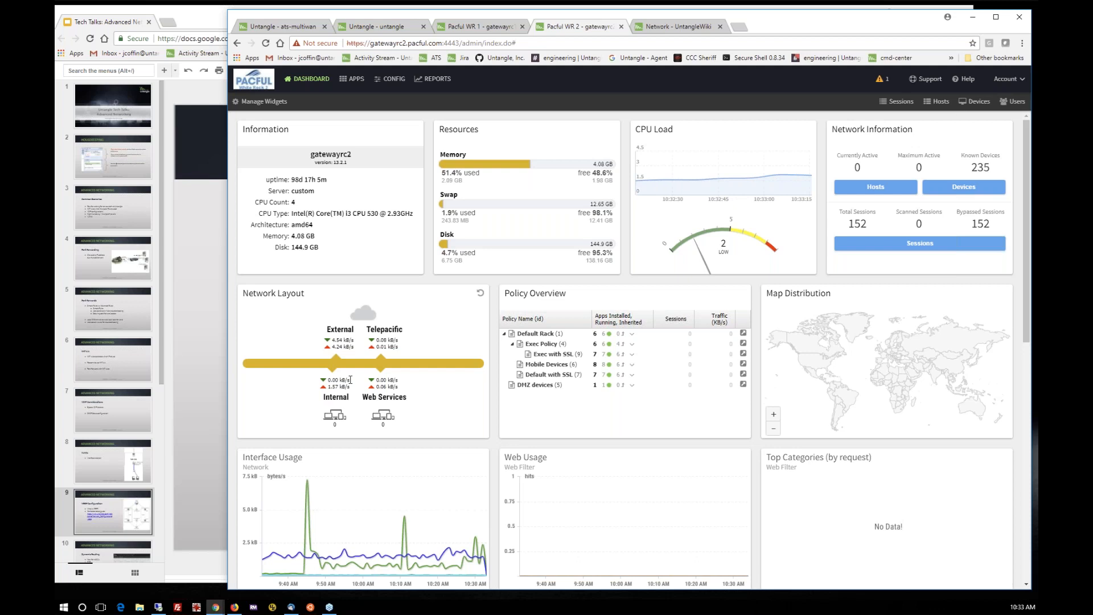
Return to the presentation and show the Dynamic Routing slide
click(204, 283)
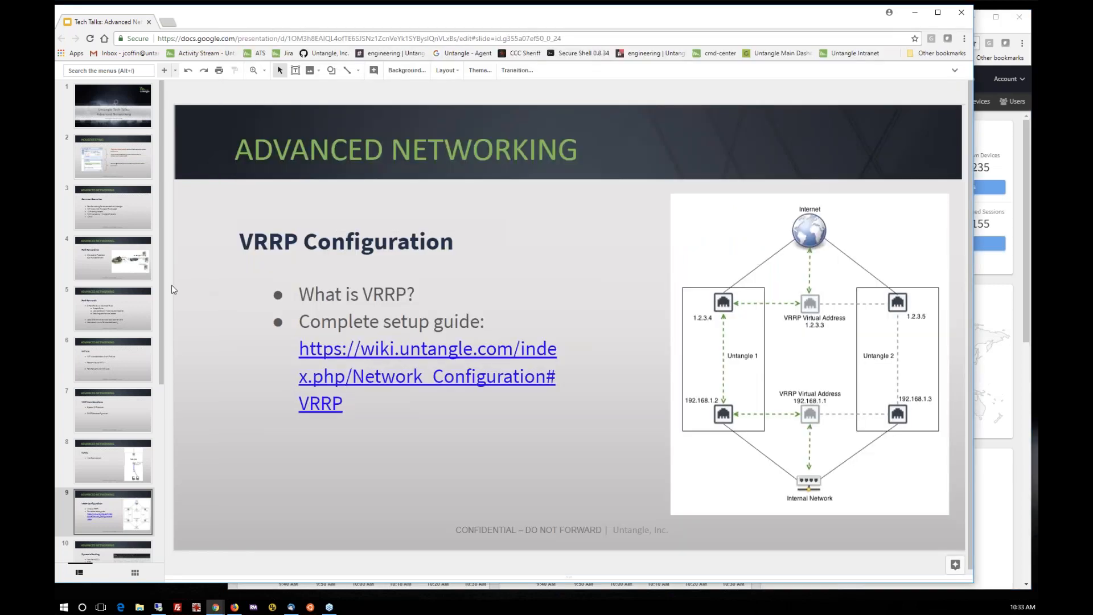
scroll(138, 450, down, 3)
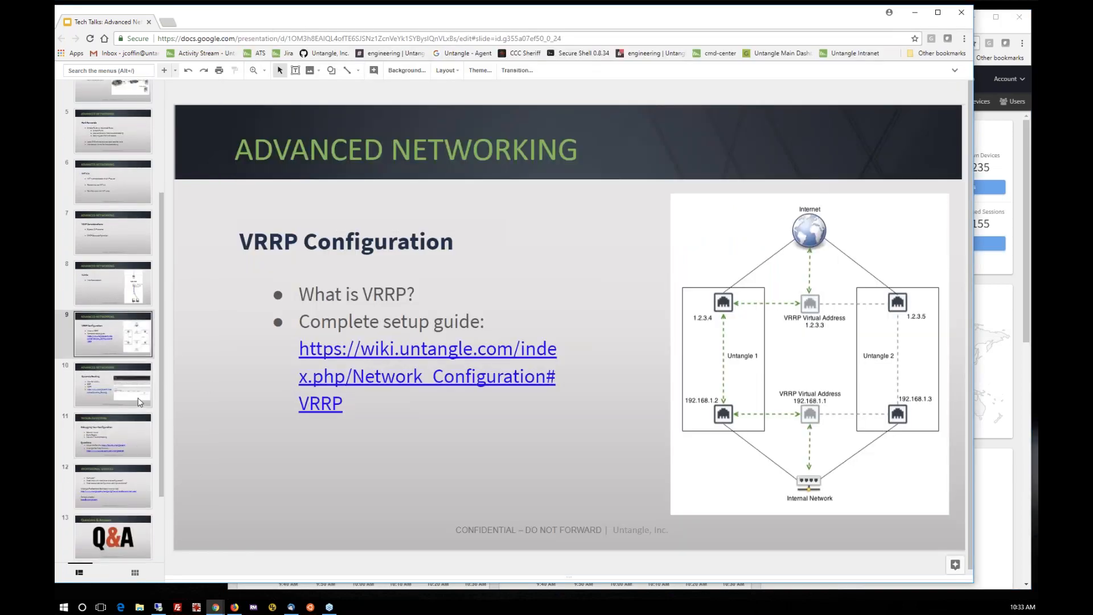
click(138, 398)
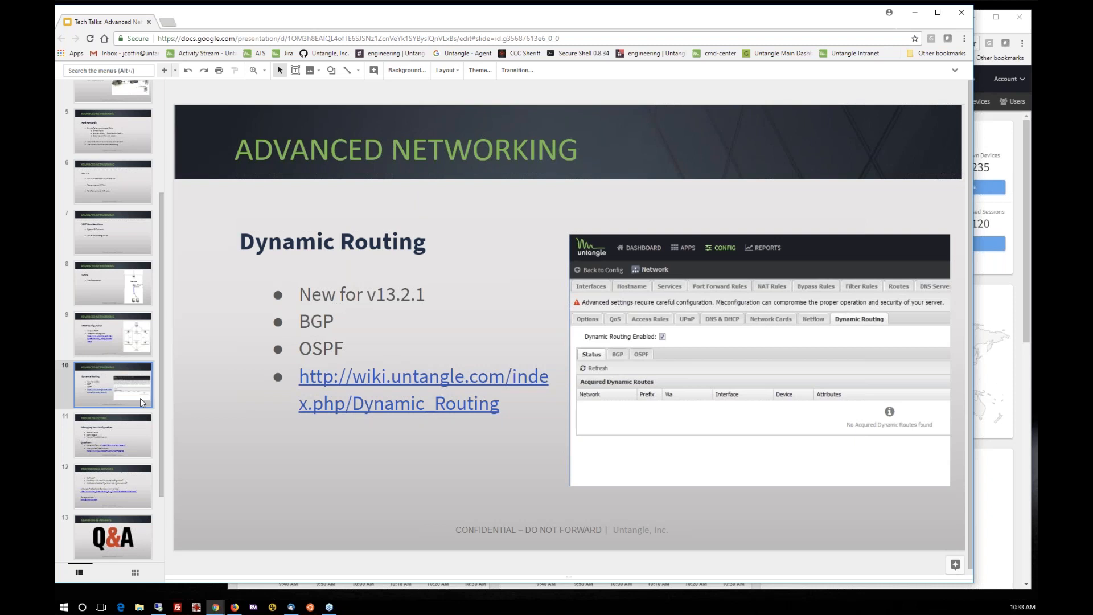
Switch to the Untangle gateway at 10.111.56.38 and open its network interface configuration
click(1022, 144)
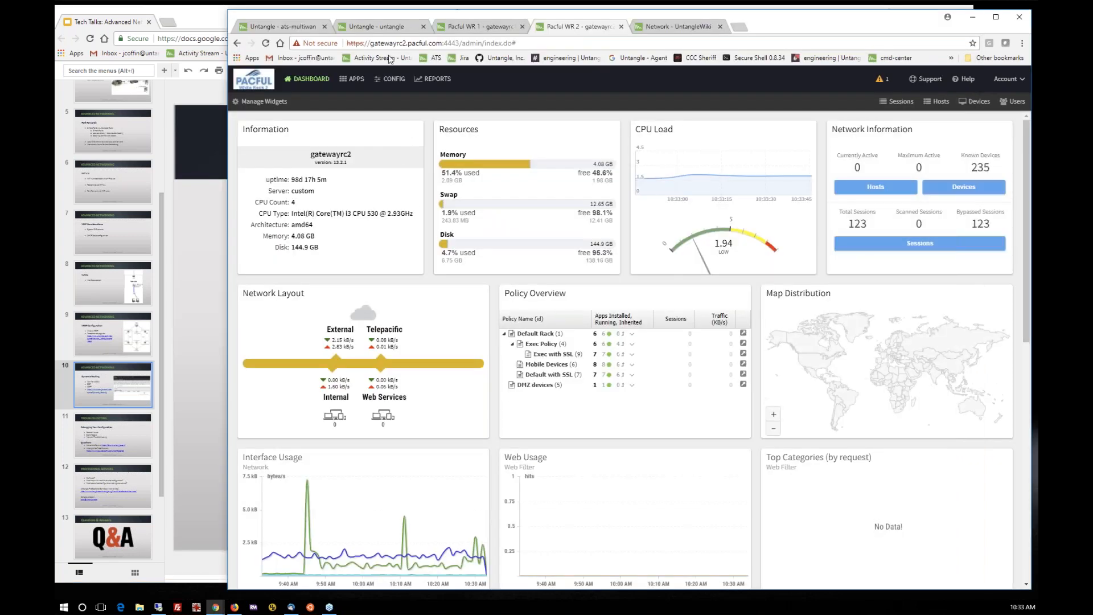
click(378, 29)
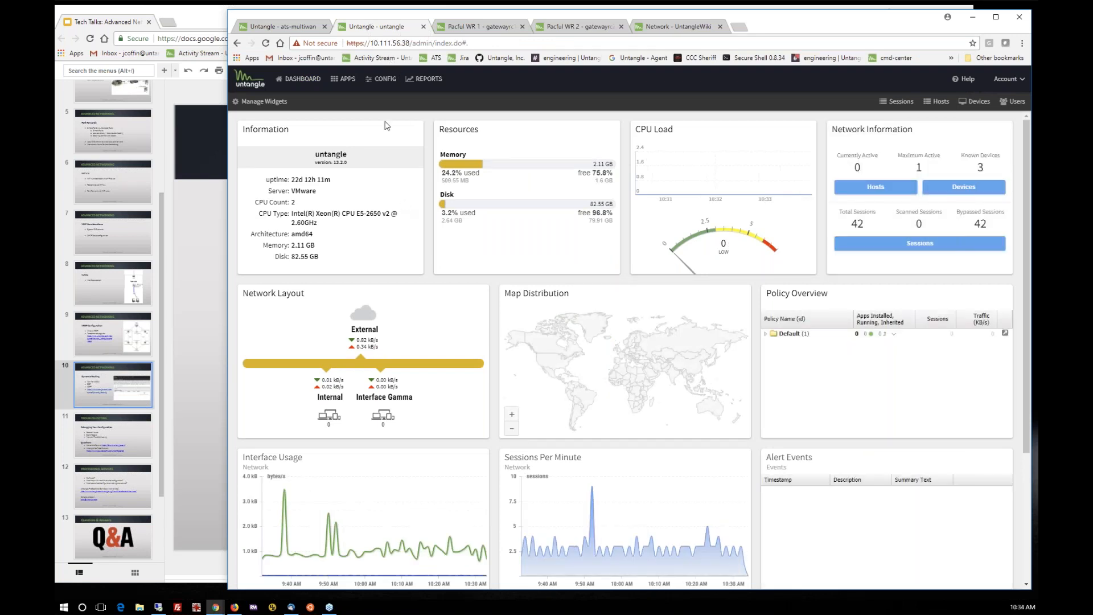
click(384, 82)
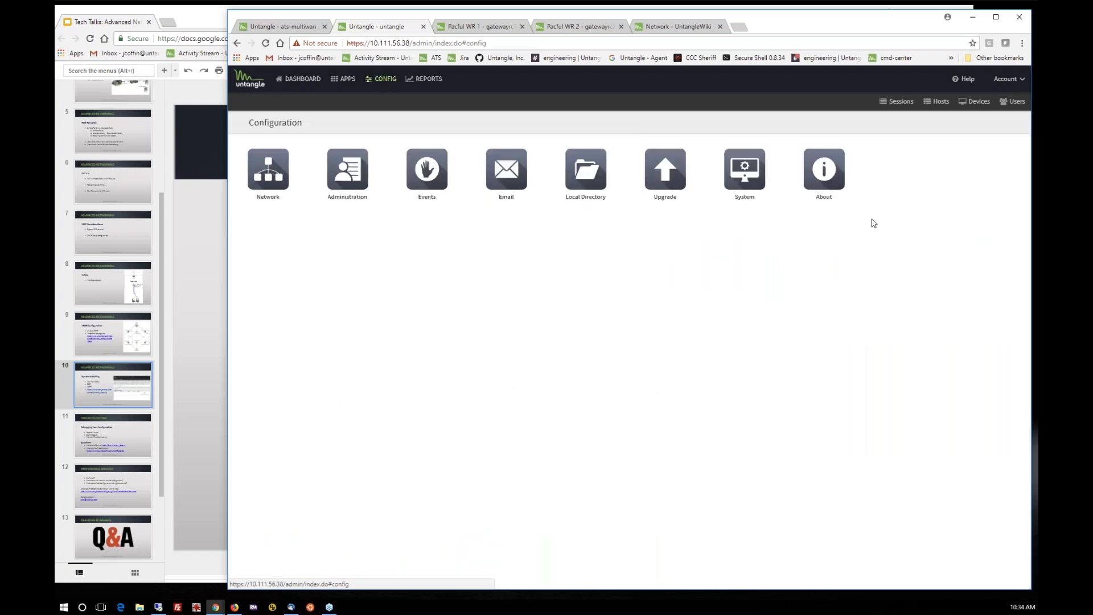
click(280, 172)
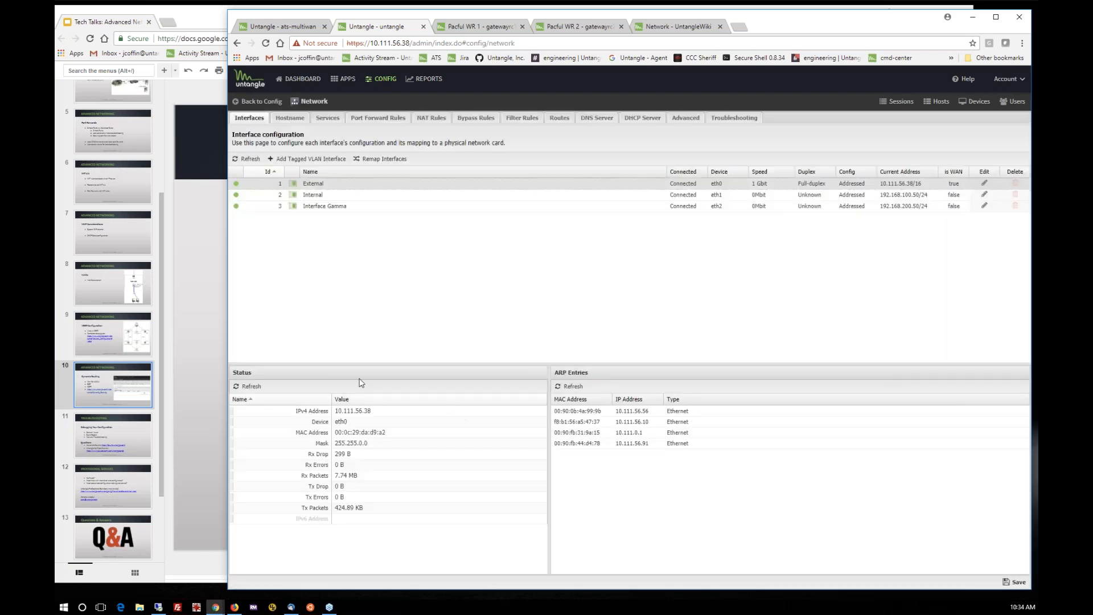
Open confluence.untangle.com in a new browser tab and examine the network diagram on the QA space's Dynamic Routing Test Environment page
click(668, 30)
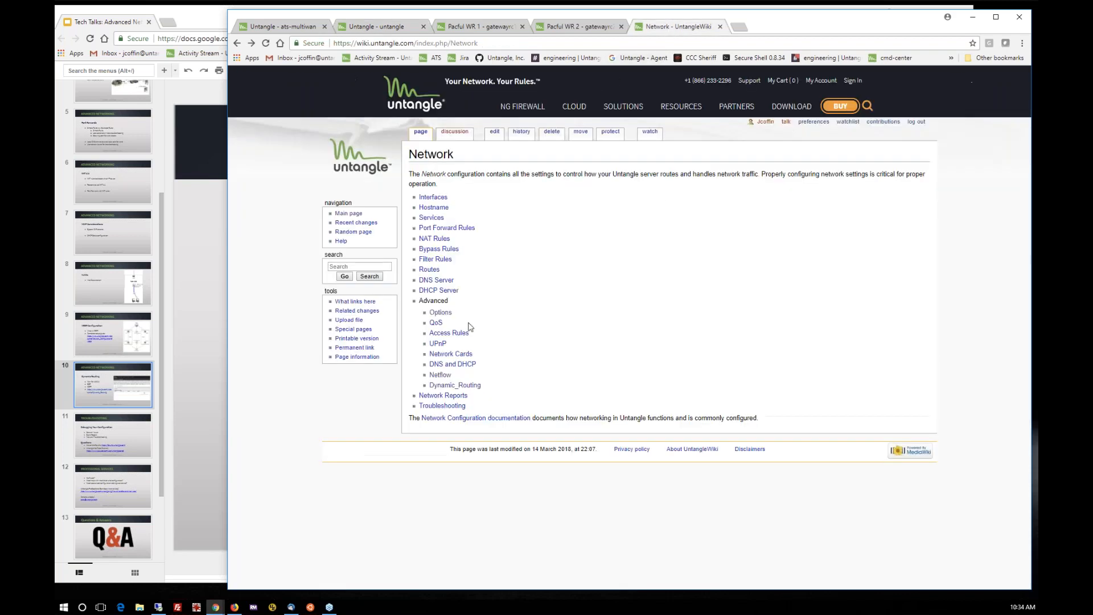
click(740, 27)
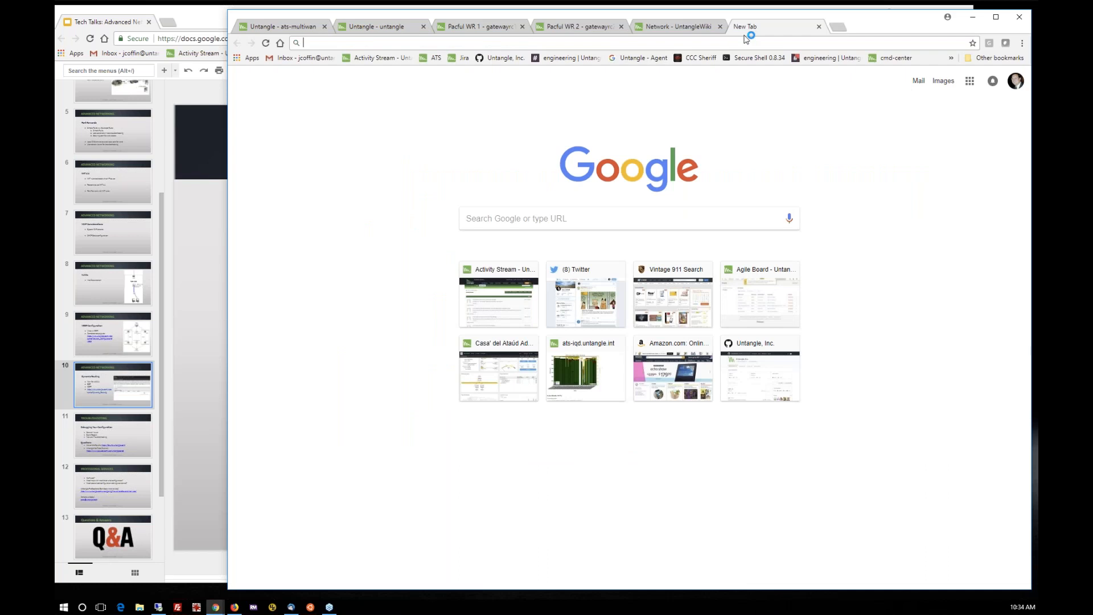
text(confluence.untangle.com)
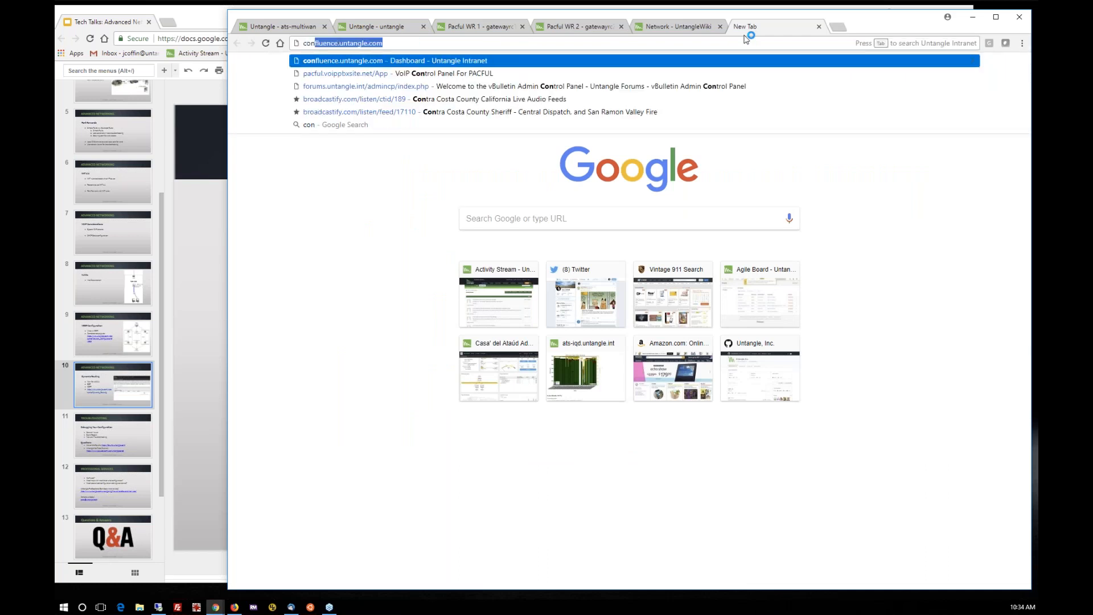
key(Return)
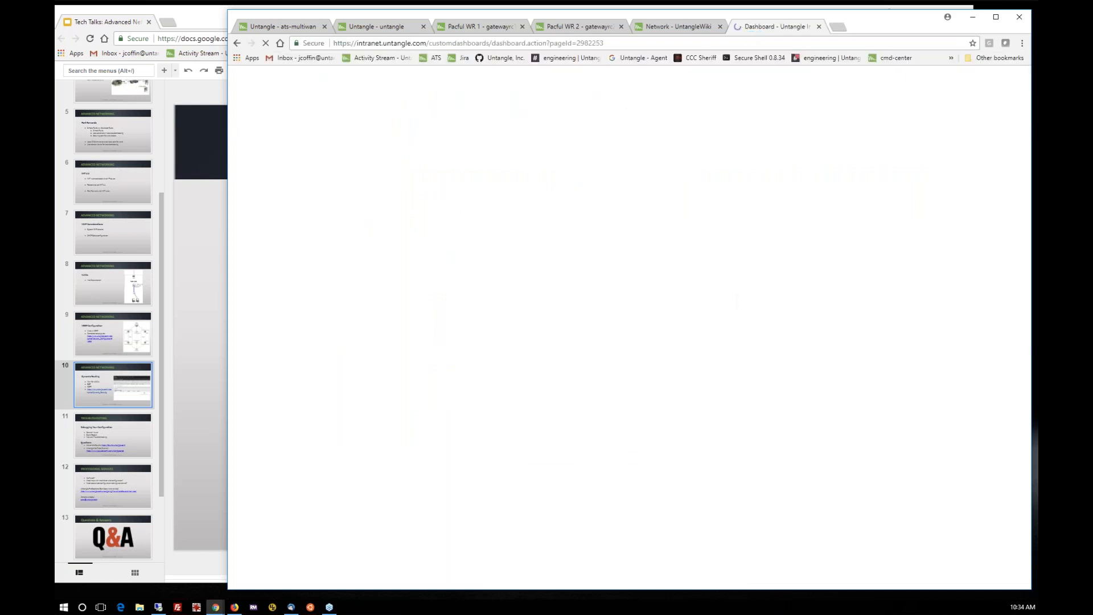
click(283, 319)
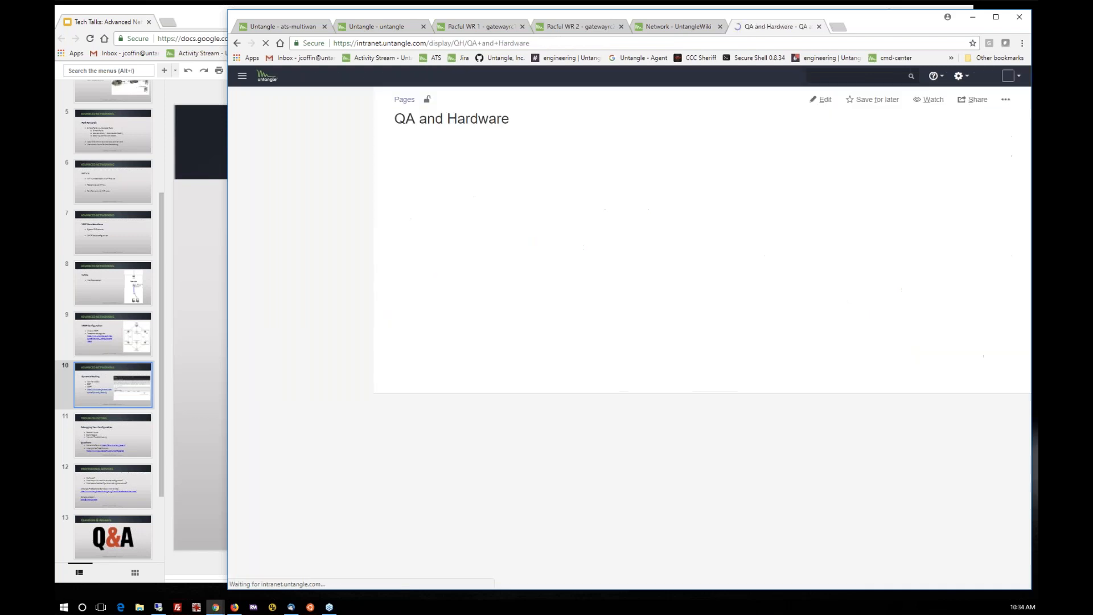
click(255, 194)
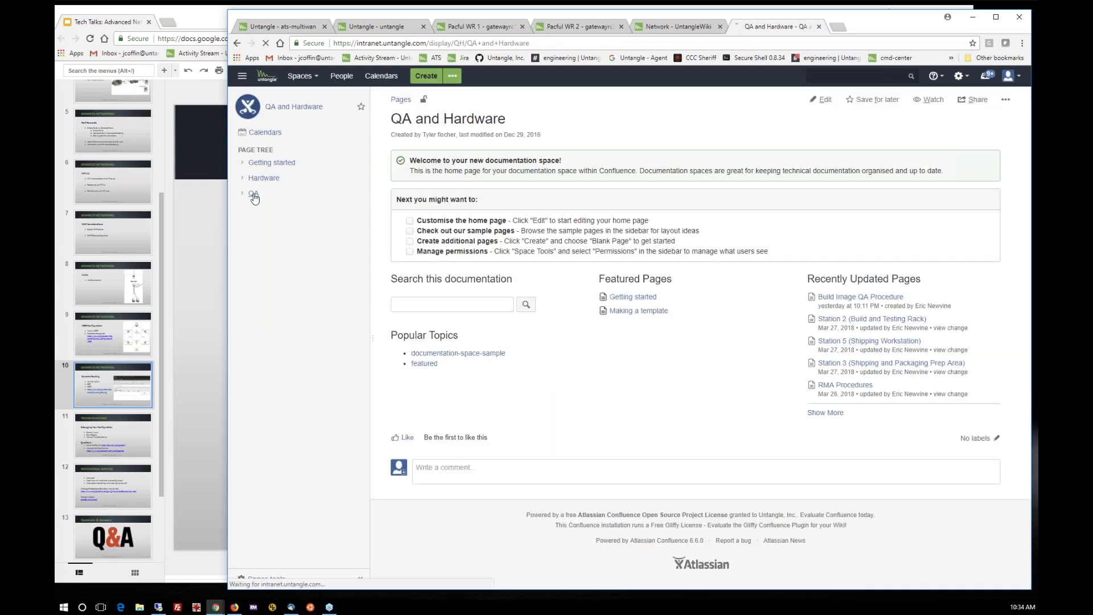
click(301, 210)
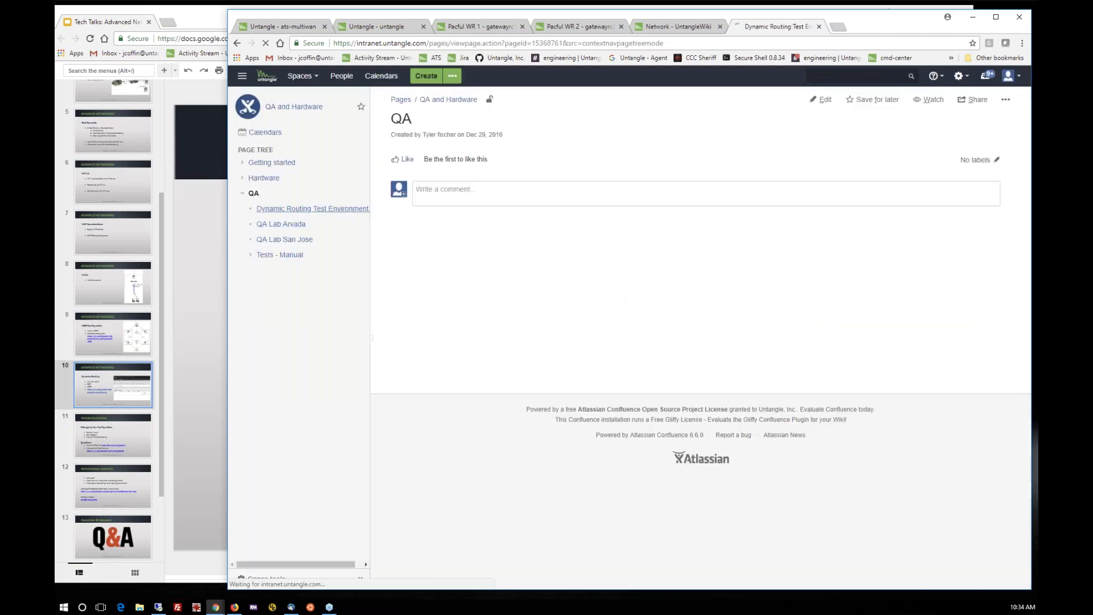
scroll(809, 403, down, 5)
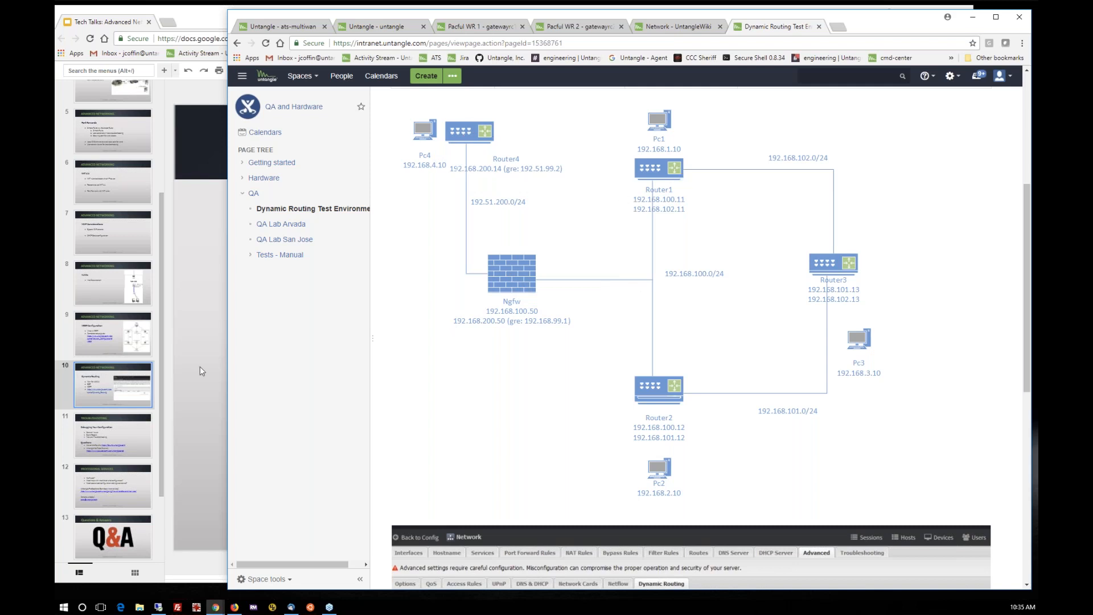
Return to the 10.111.56.38 gateway and open the status of its advanced Dynamic Routing settings
click(394, 28)
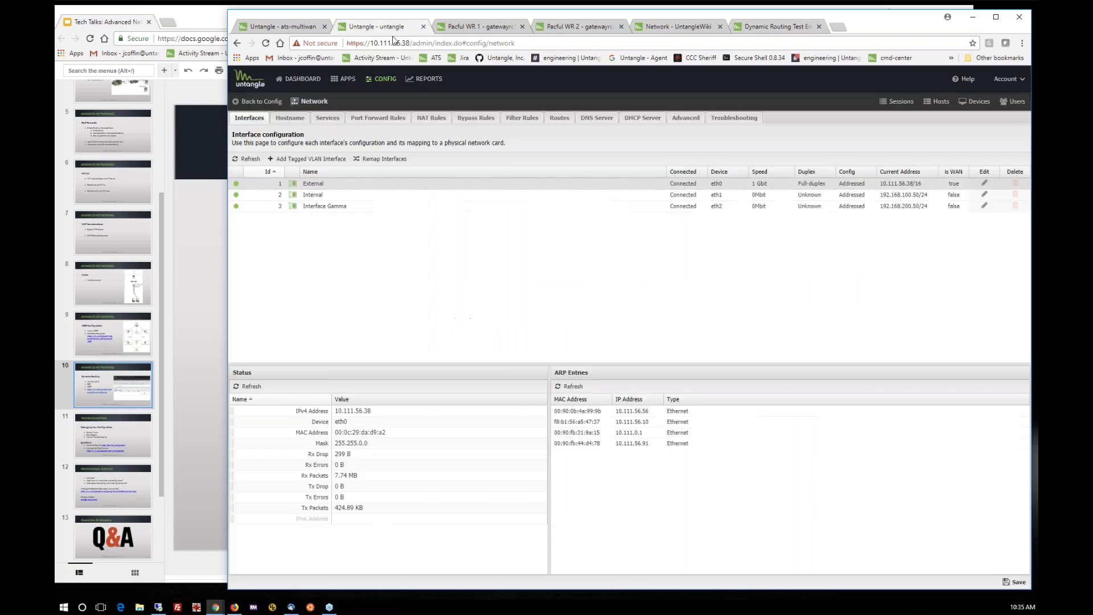
click(696, 120)
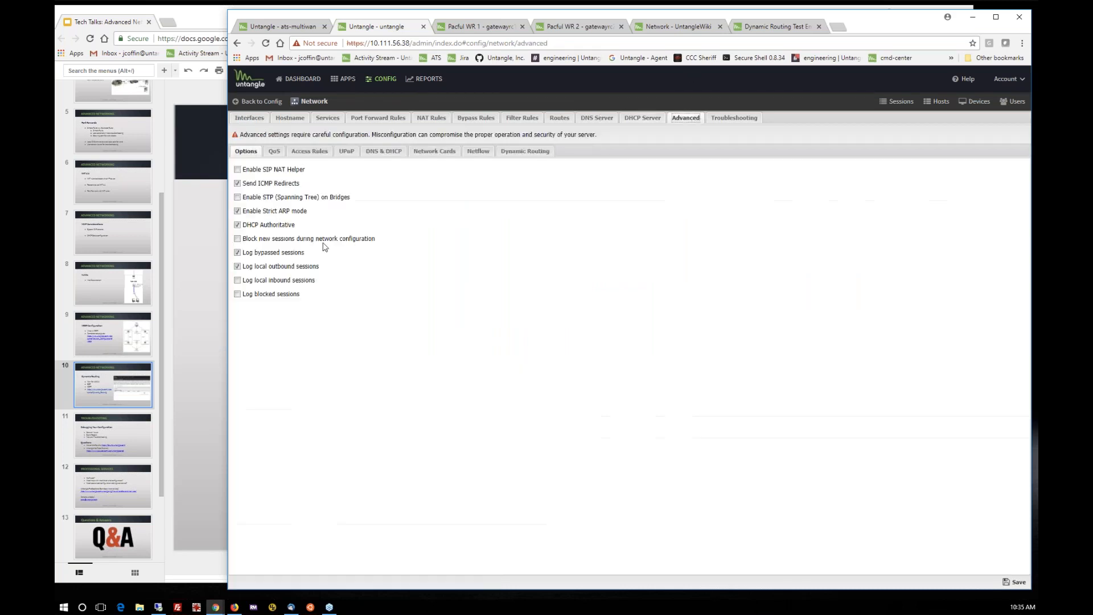
click(518, 154)
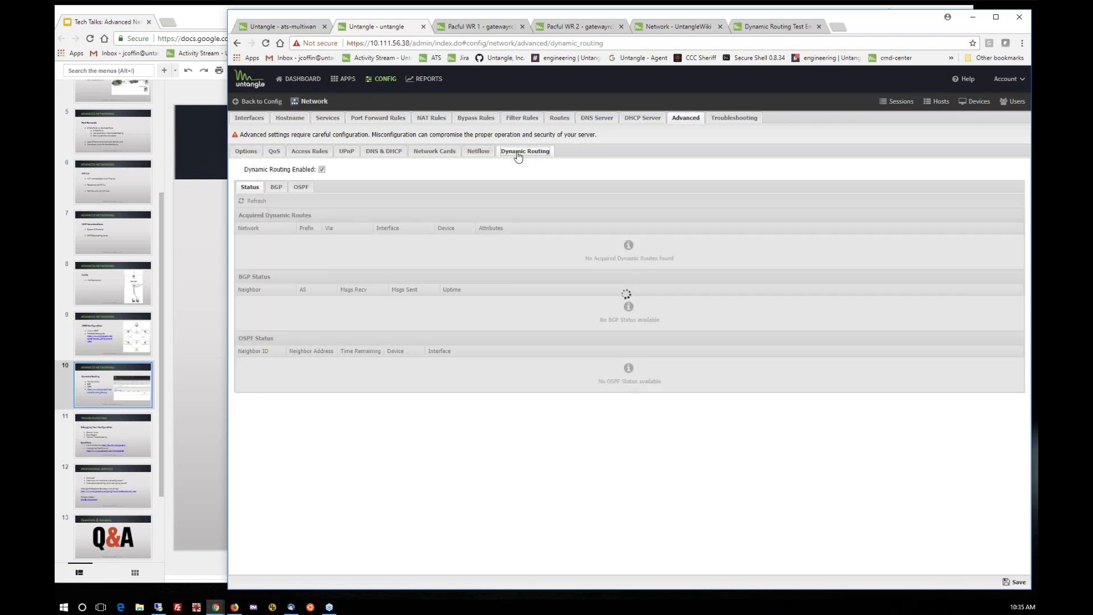
Review the BGP router ID, router AS, neighbors and networks, and check the acquired dynamic routes and neighbor status
click(277, 188)
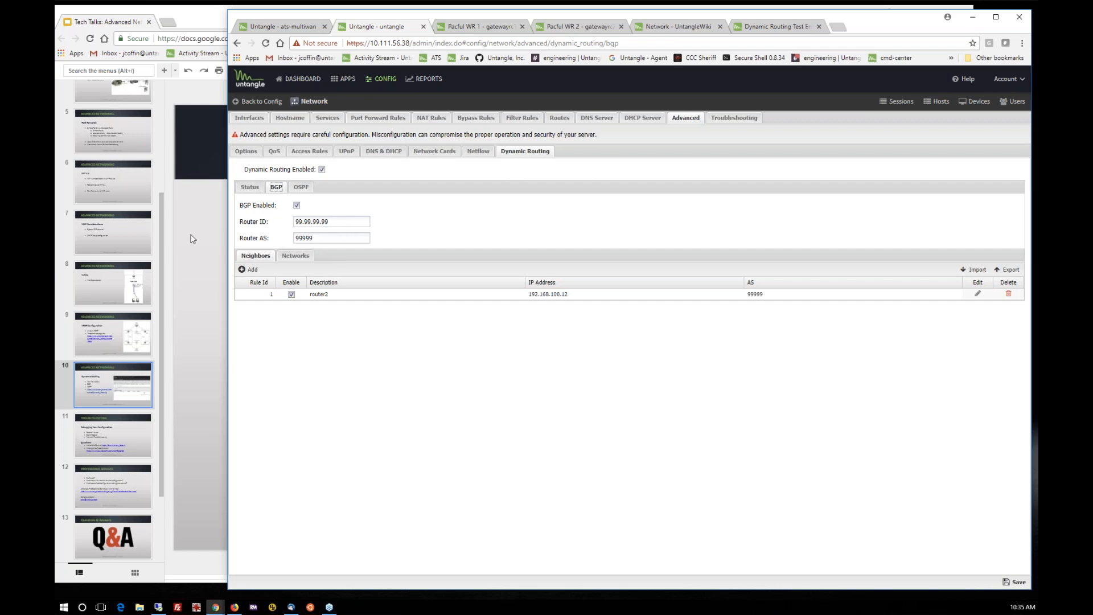
double_click(311, 238)
click(295, 255)
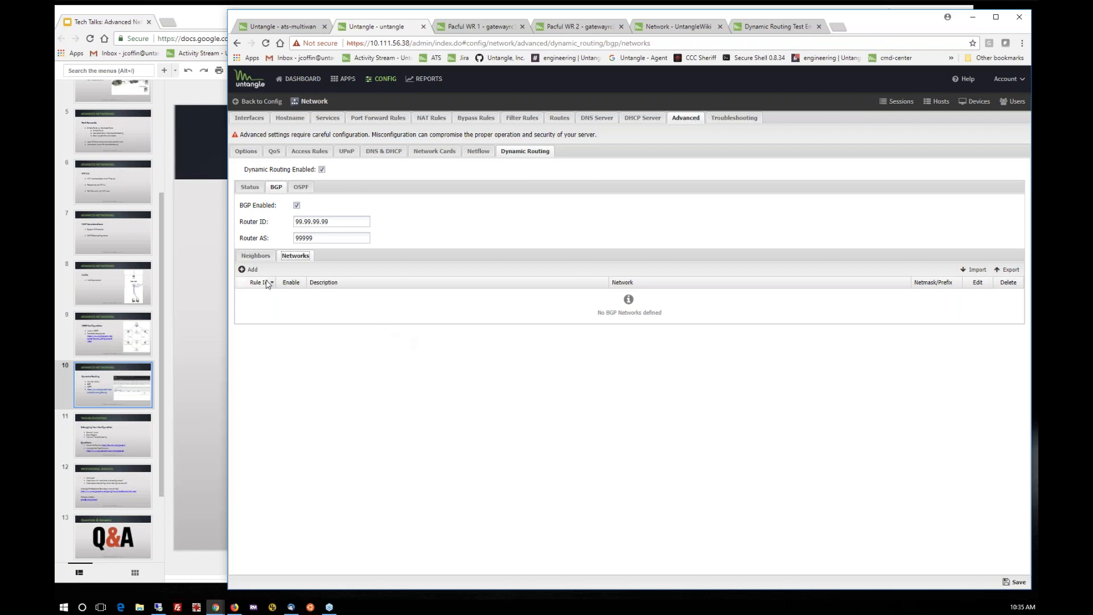
click(254, 258)
click(250, 189)
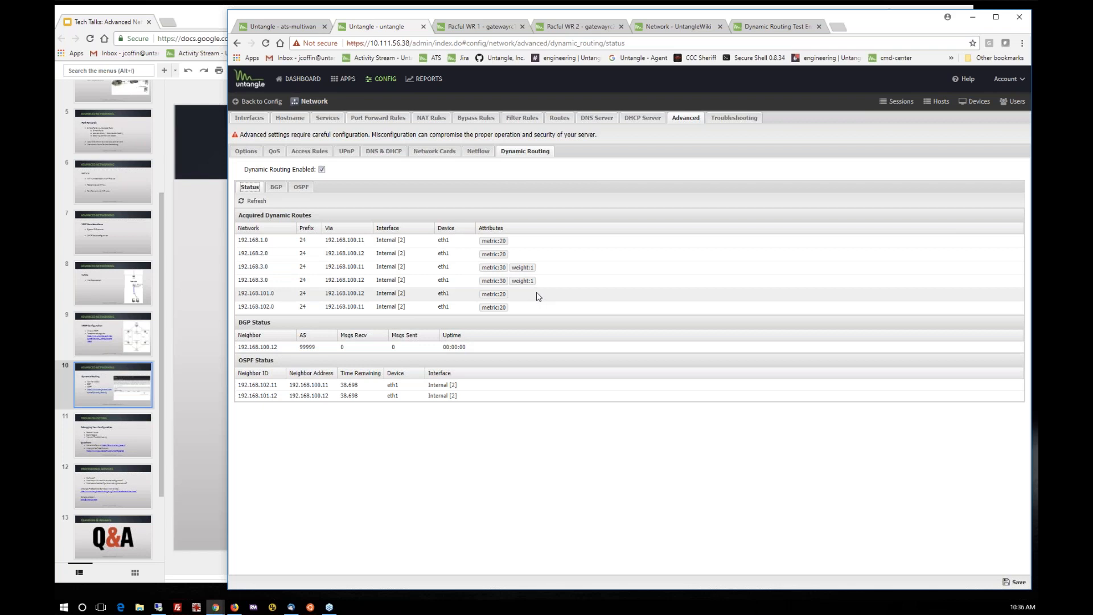
Review the OSPF networks, areas, interface overrides and advanced options, and return to the dynamic routing status
click(300, 190)
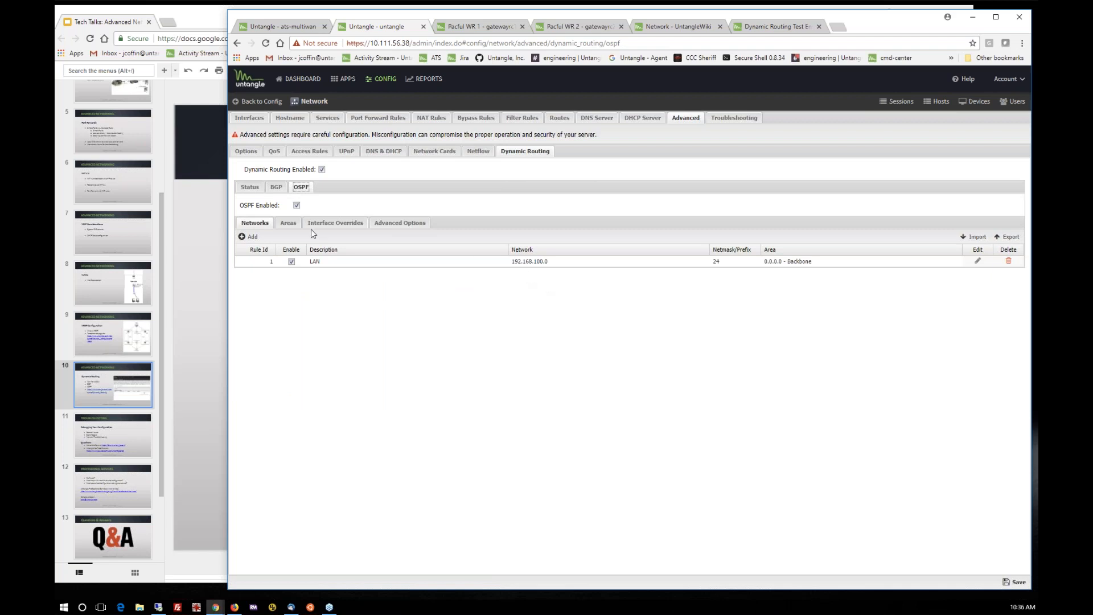
click(289, 225)
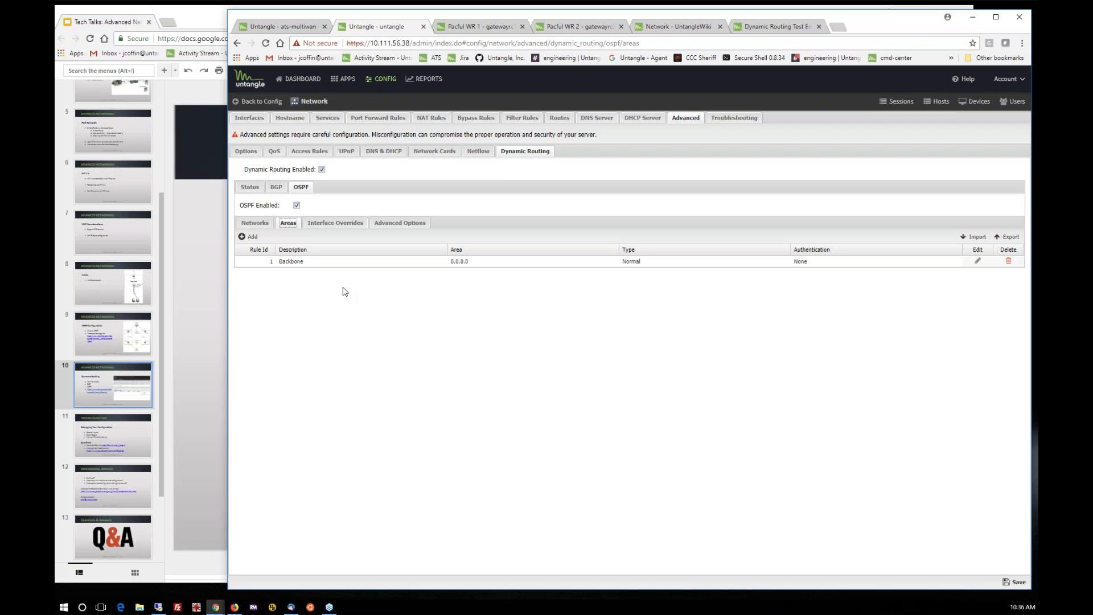
click(347, 226)
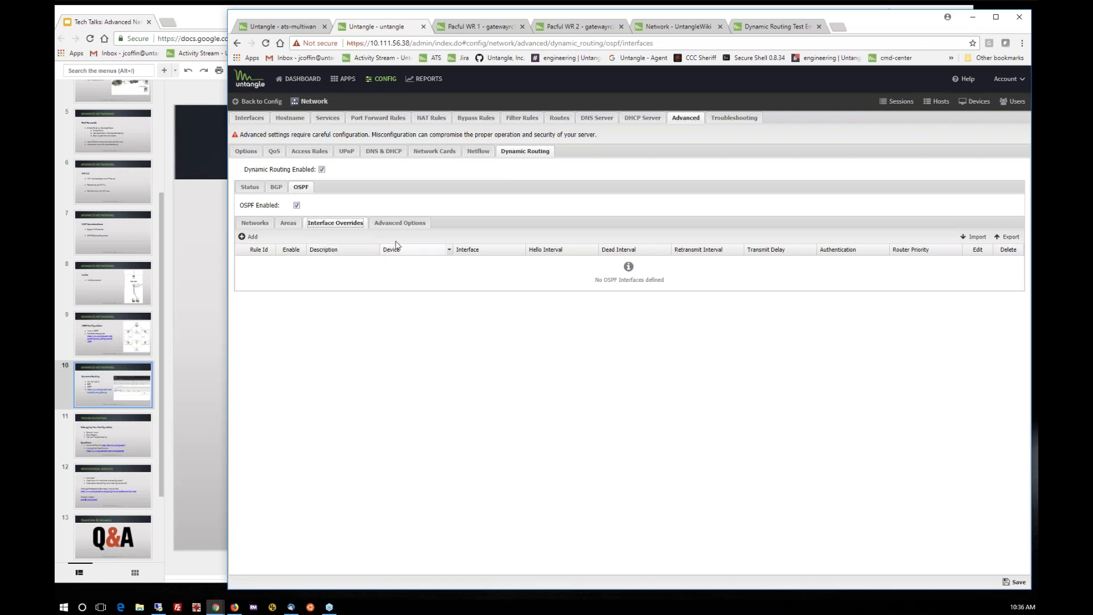
click(397, 224)
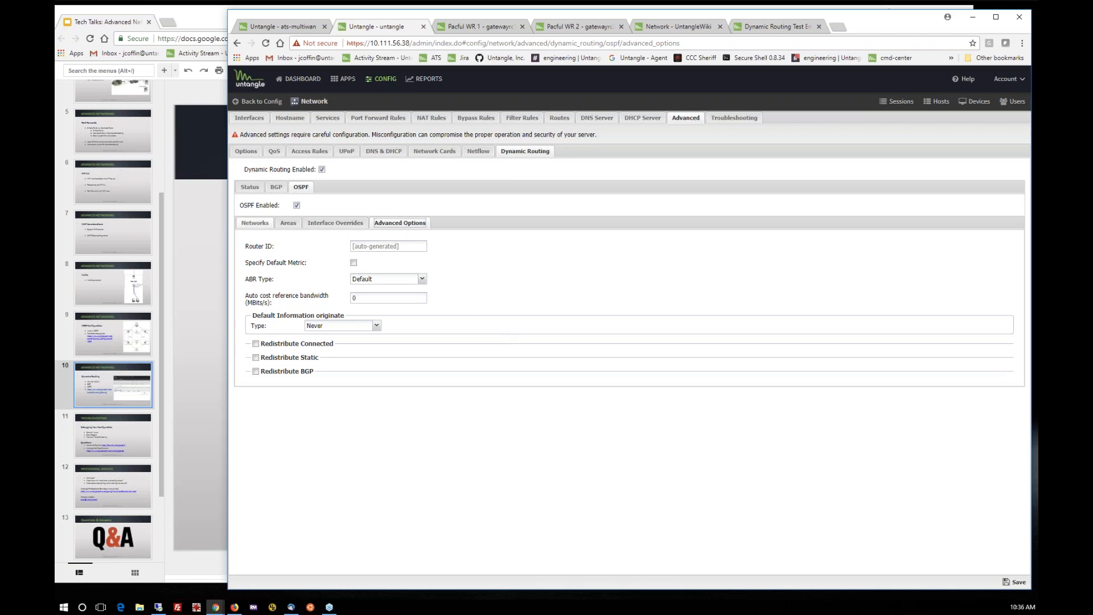
click(250, 188)
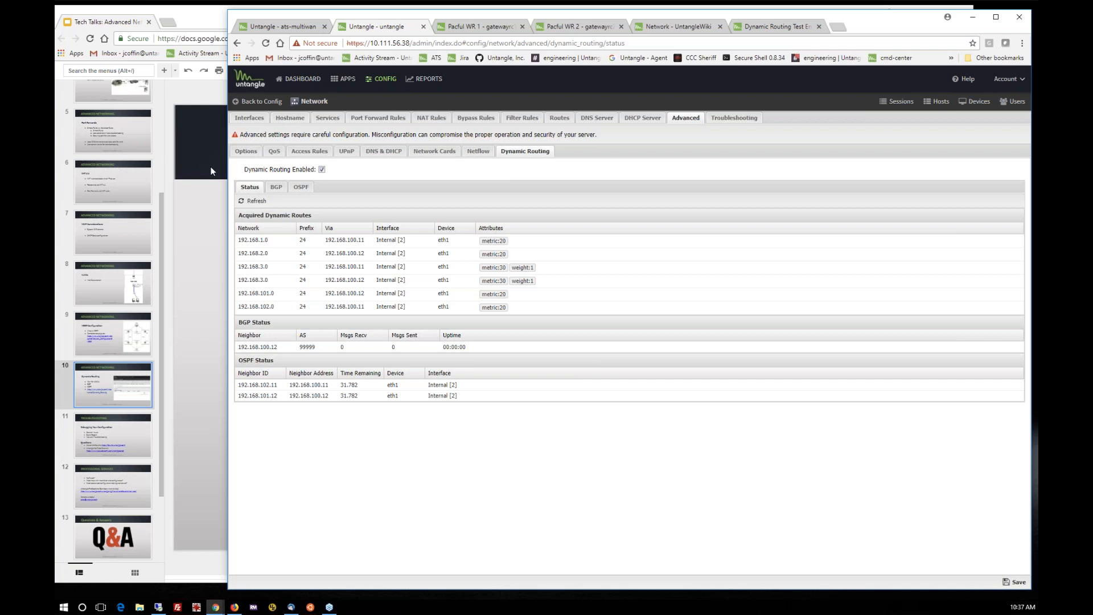
Switch to the Google Slides presentation and display slide 11, Troubleshooting
click(213, 219)
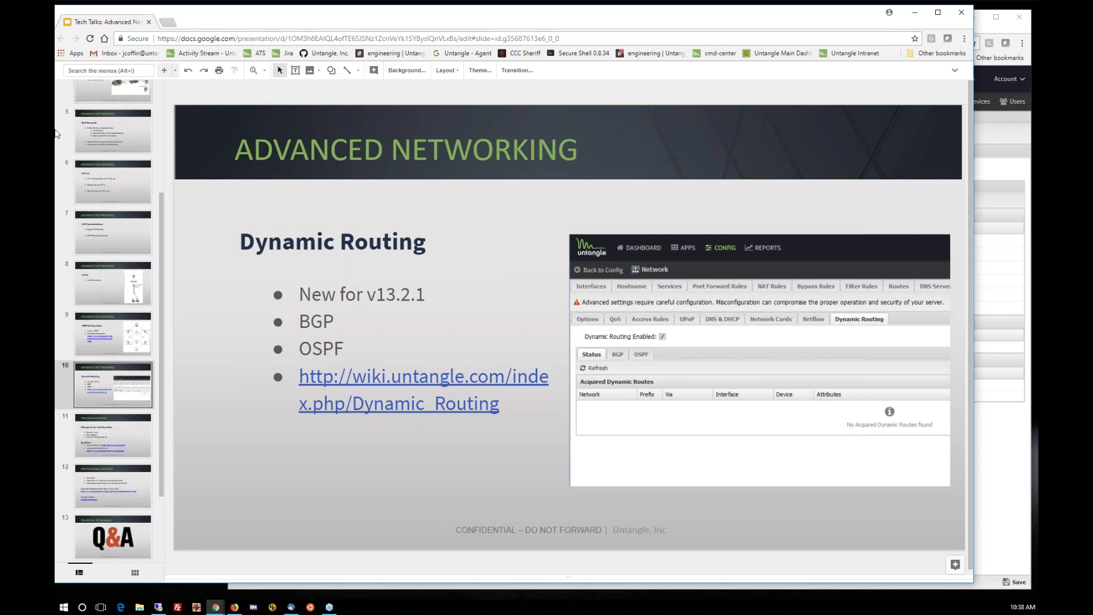
click(118, 440)
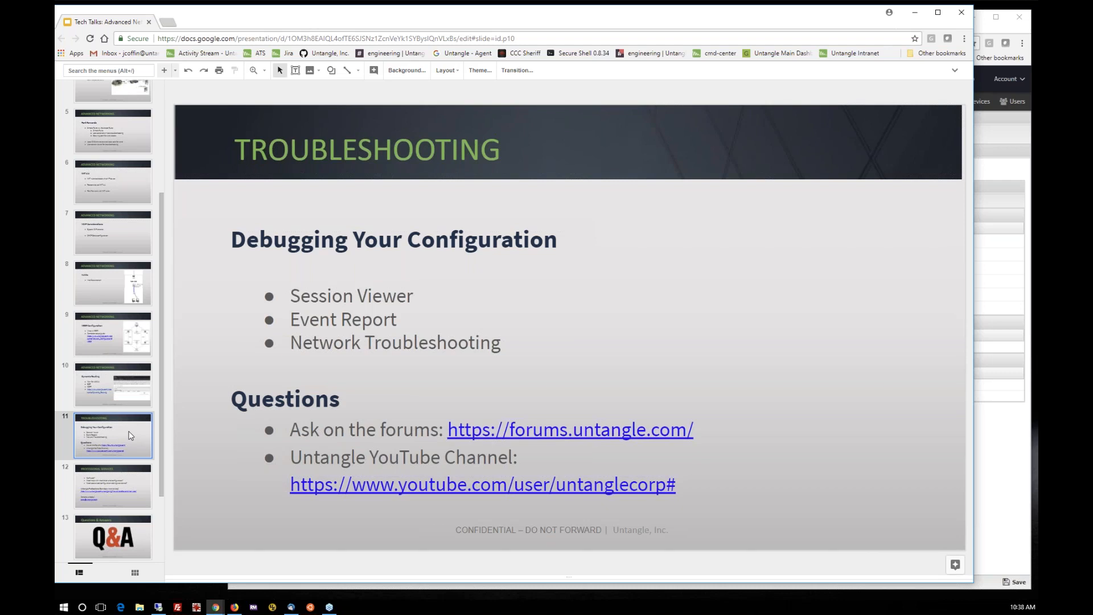
Return to the Untangle browser window and open the network troubleshooting tests of the ats-multiwan gateway at 10.111.56.94
click(992, 142)
click(734, 118)
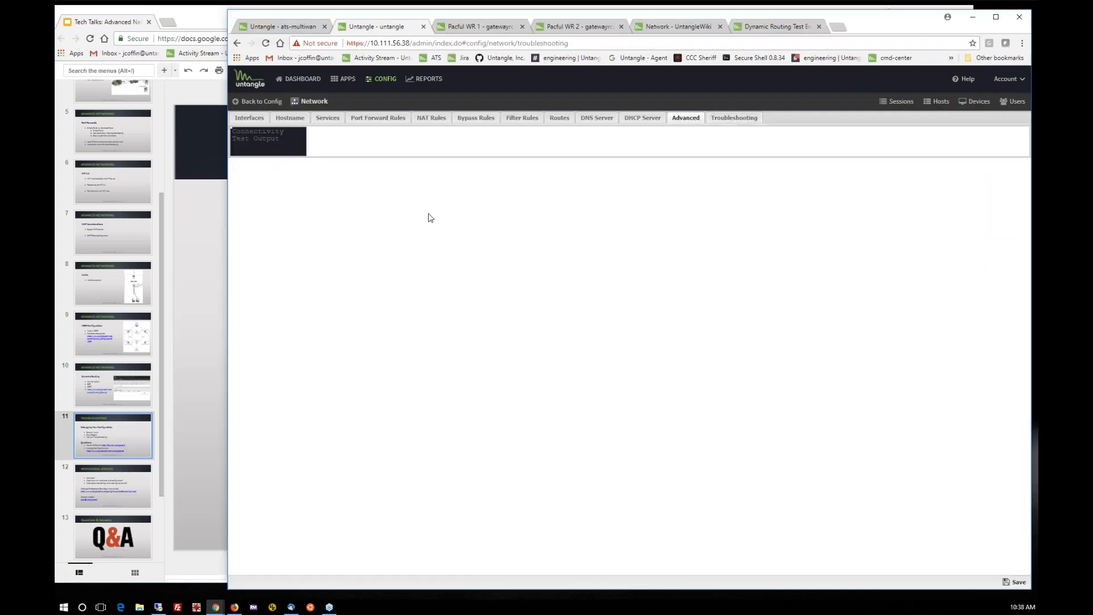
click(291, 26)
click(387, 80)
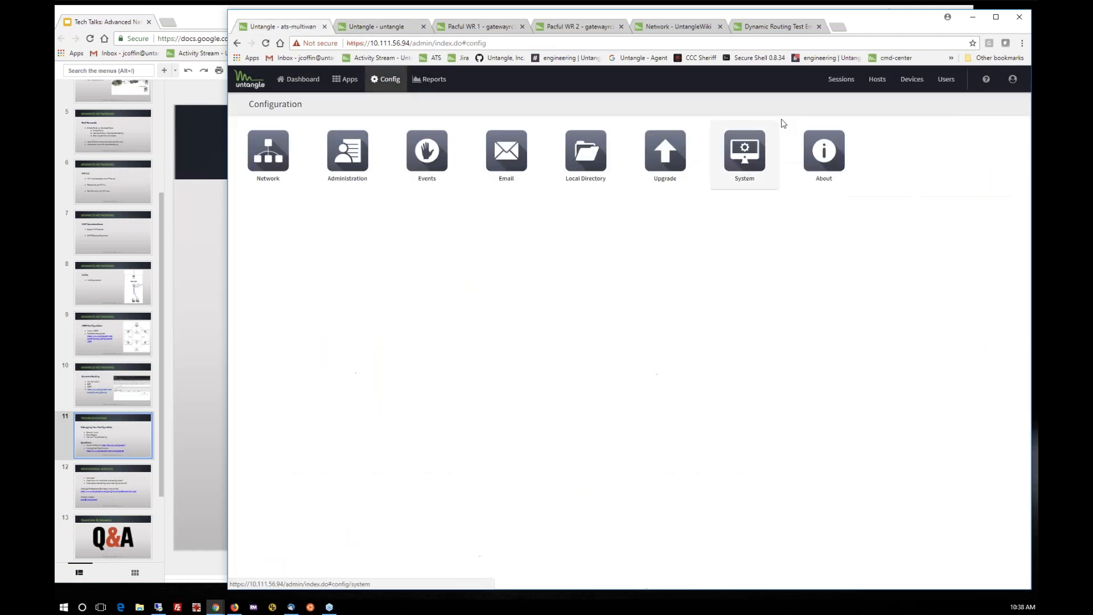
click(281, 153)
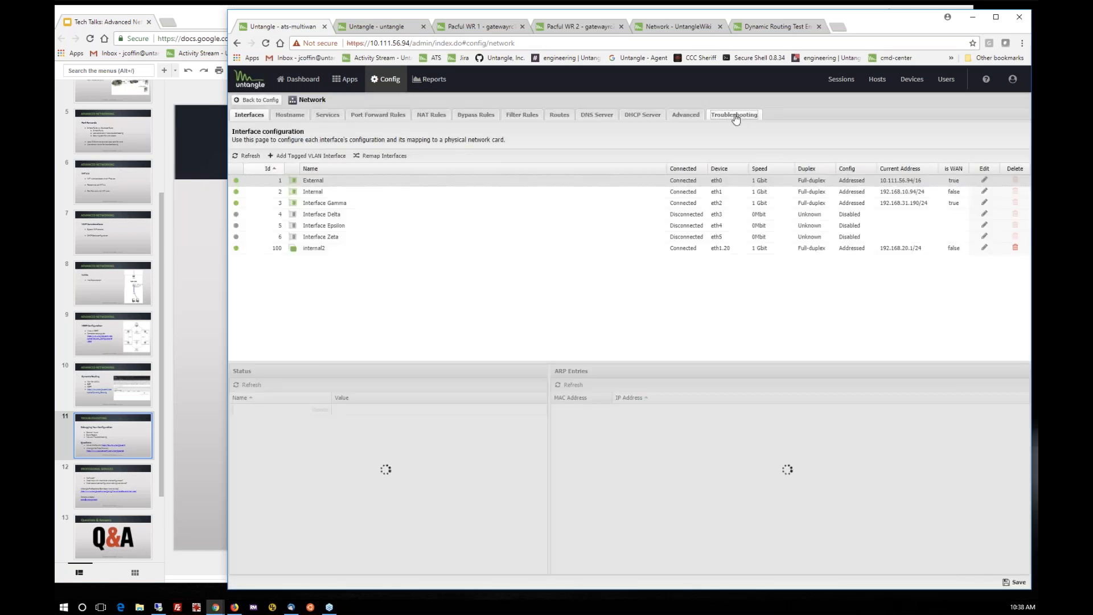
click(734, 115)
Examine the Ping, DNS, Traceroute and Packet tests, and return to the Troubleshooting slide in Google Slides
click(310, 149)
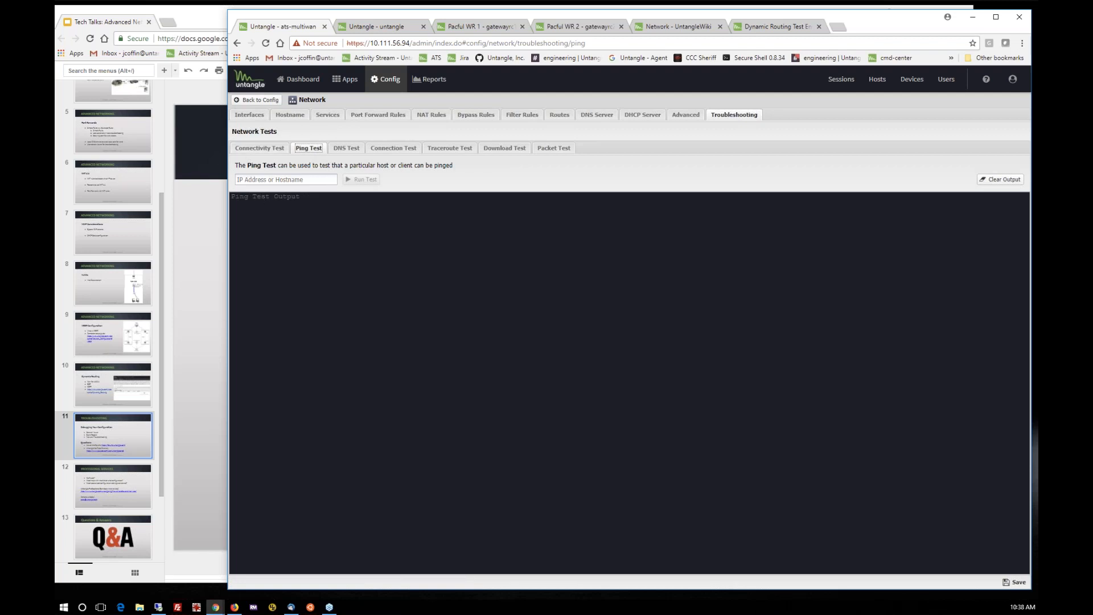
click(348, 151)
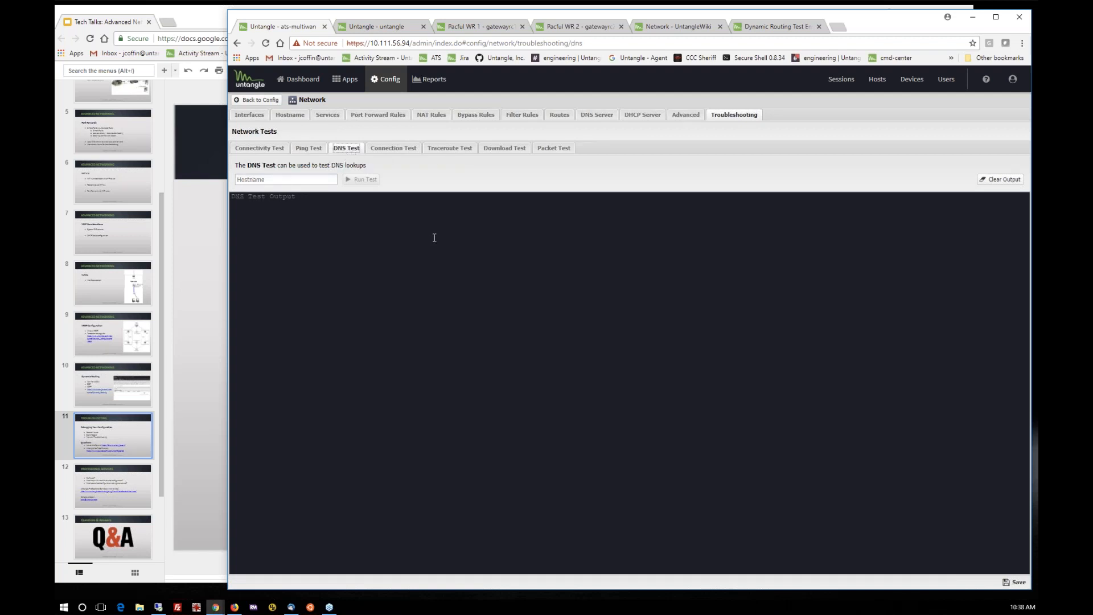
click(444, 150)
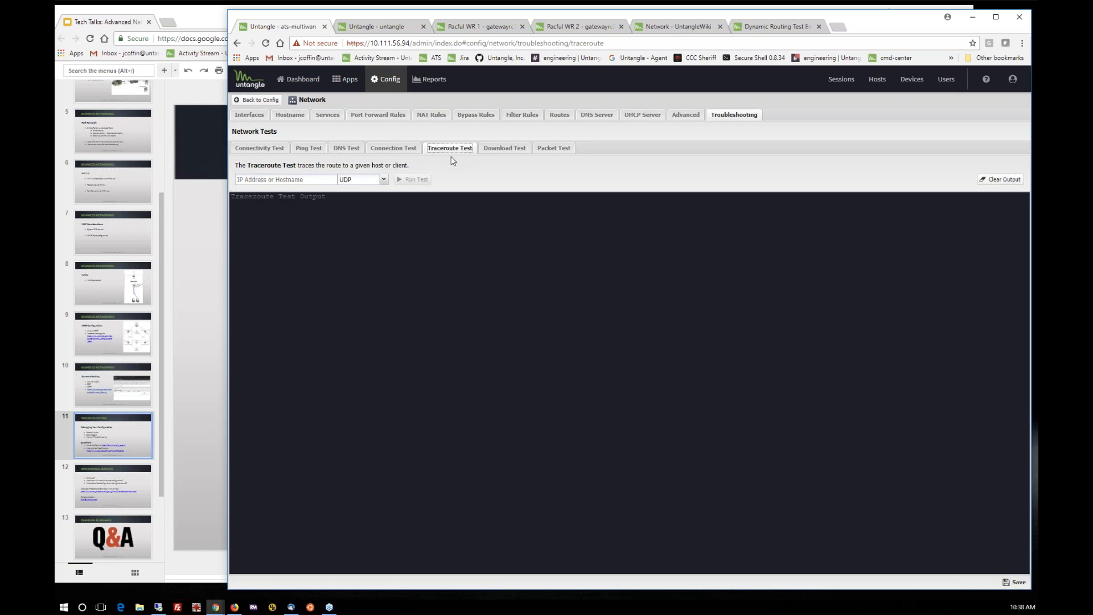
click(553, 148)
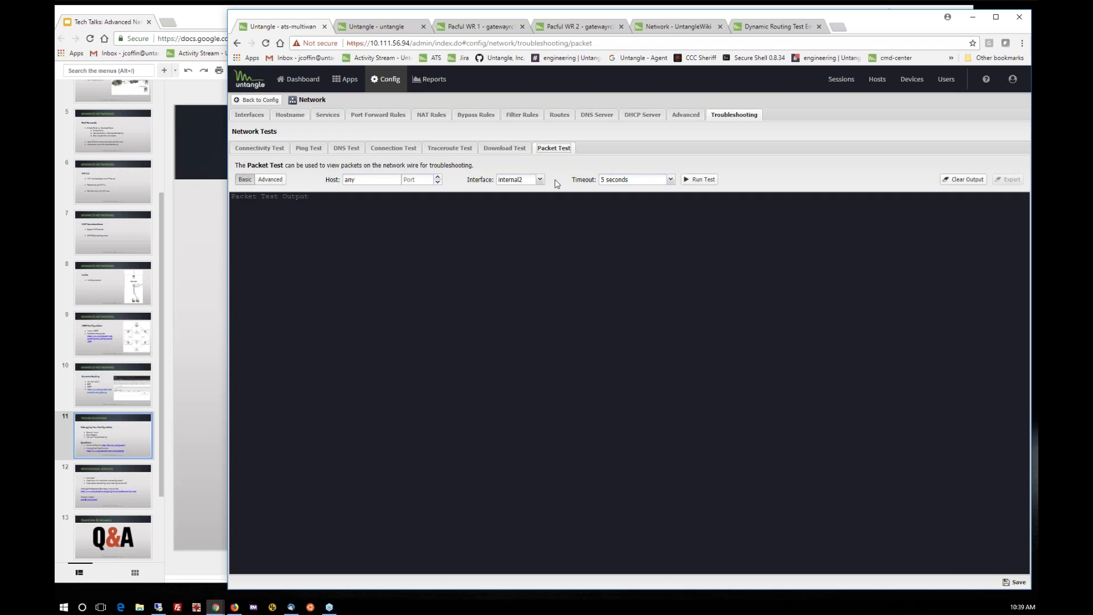
click(213, 314)
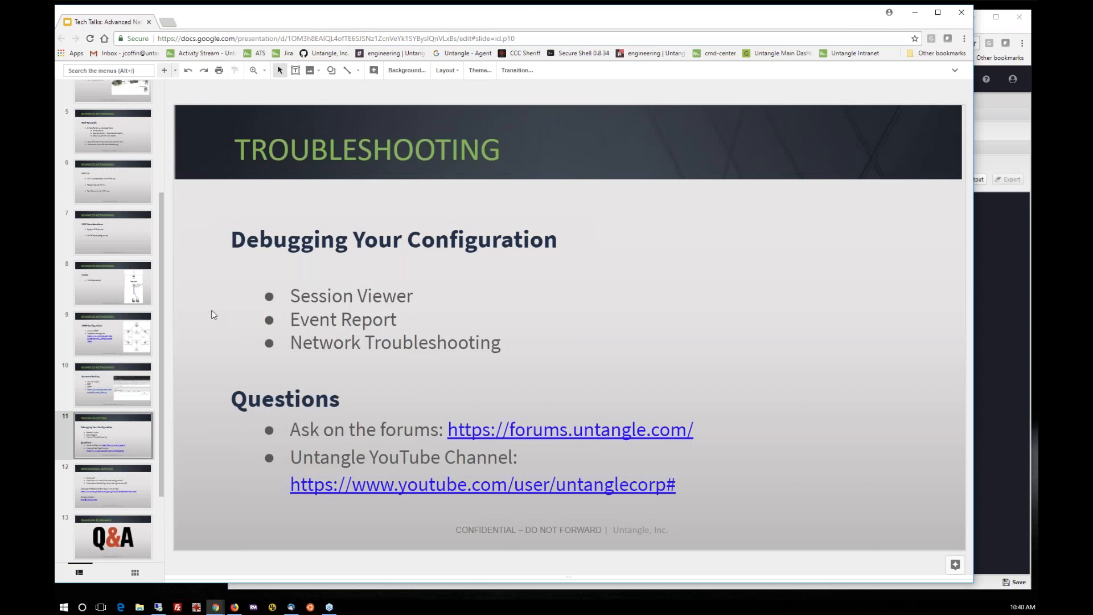
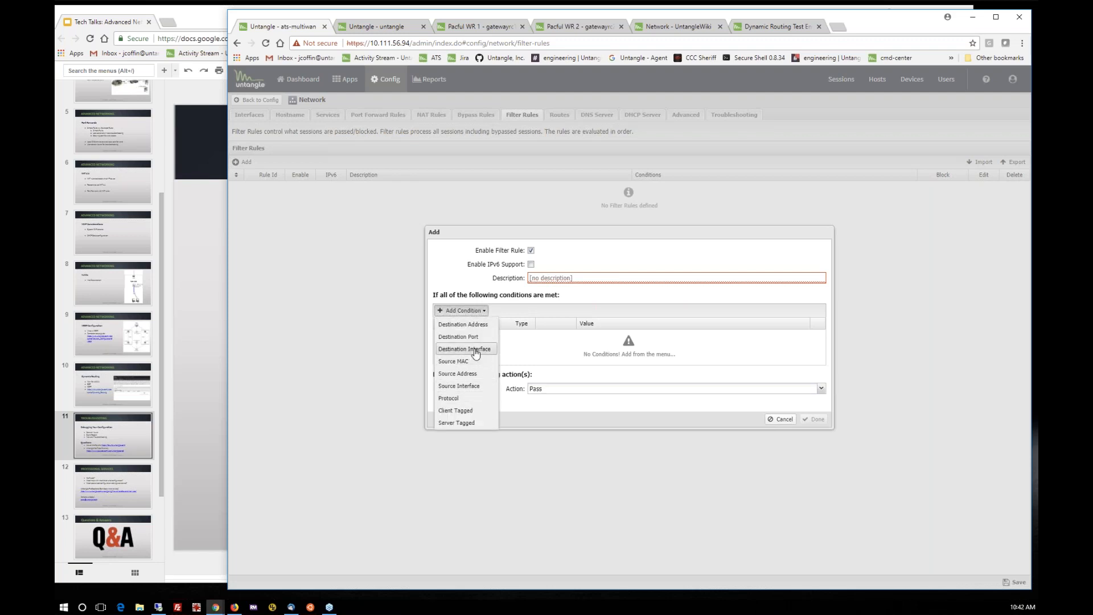
Add a Destination Interface condition matching internal2 to the new filter rule
click(482, 350)
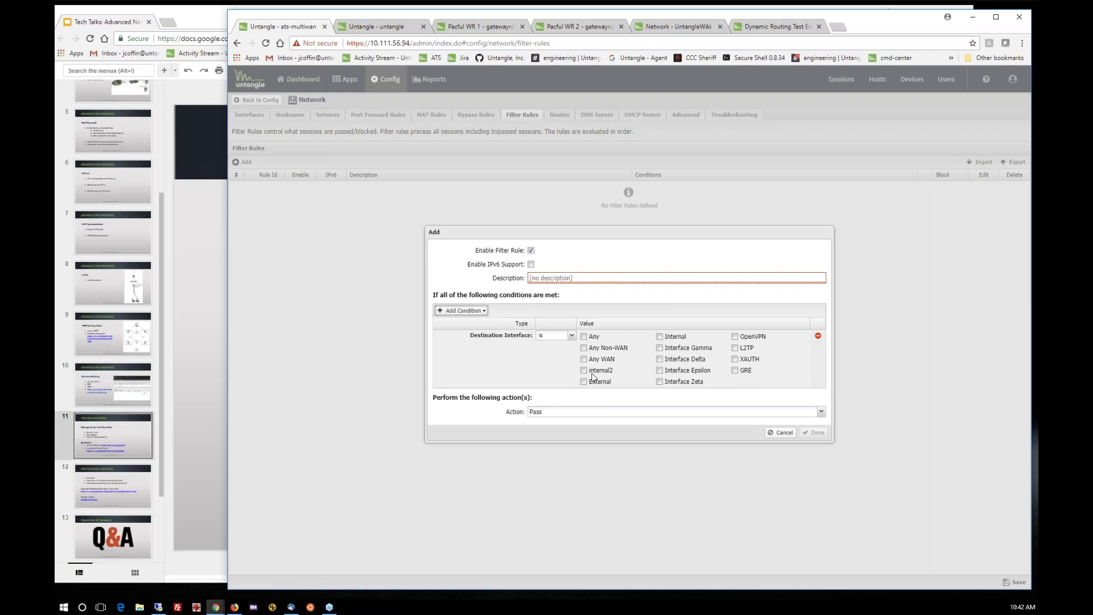
click(584, 371)
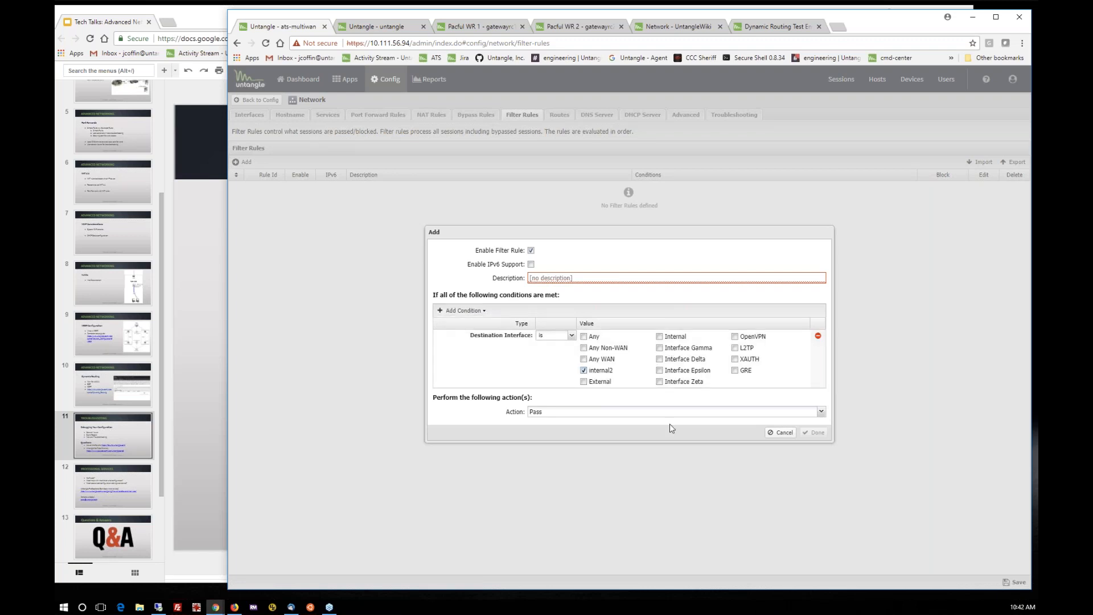
click(466, 311)
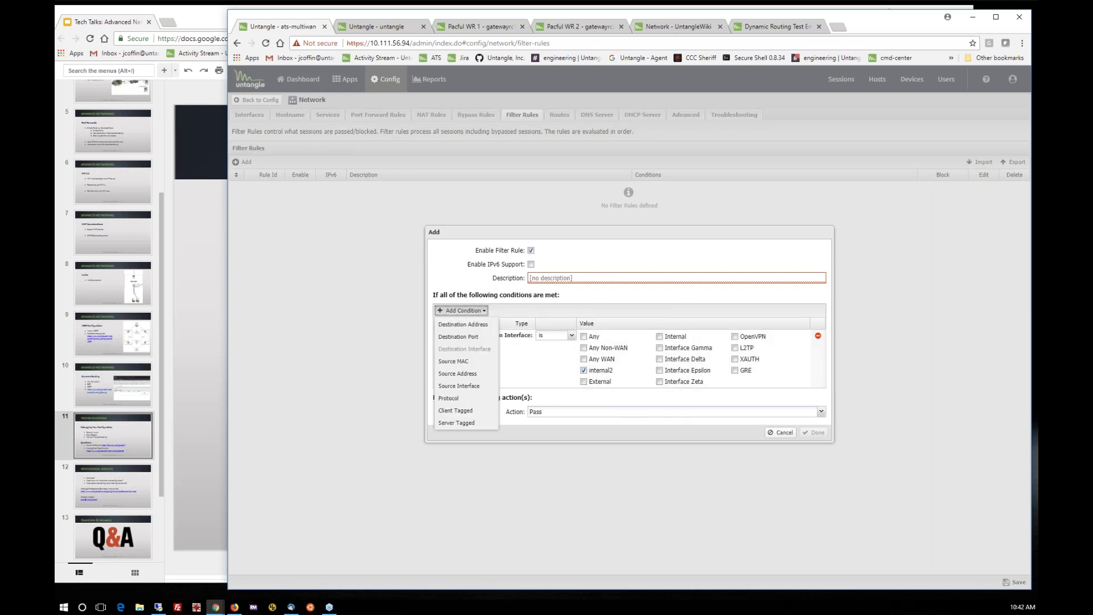
click(471, 375)
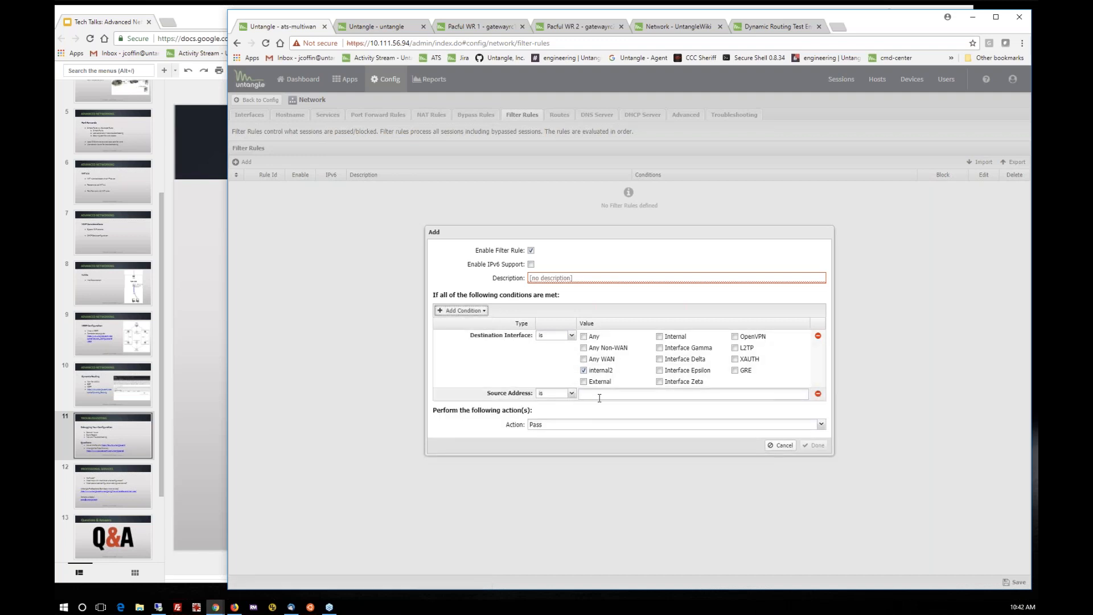
click(818, 394)
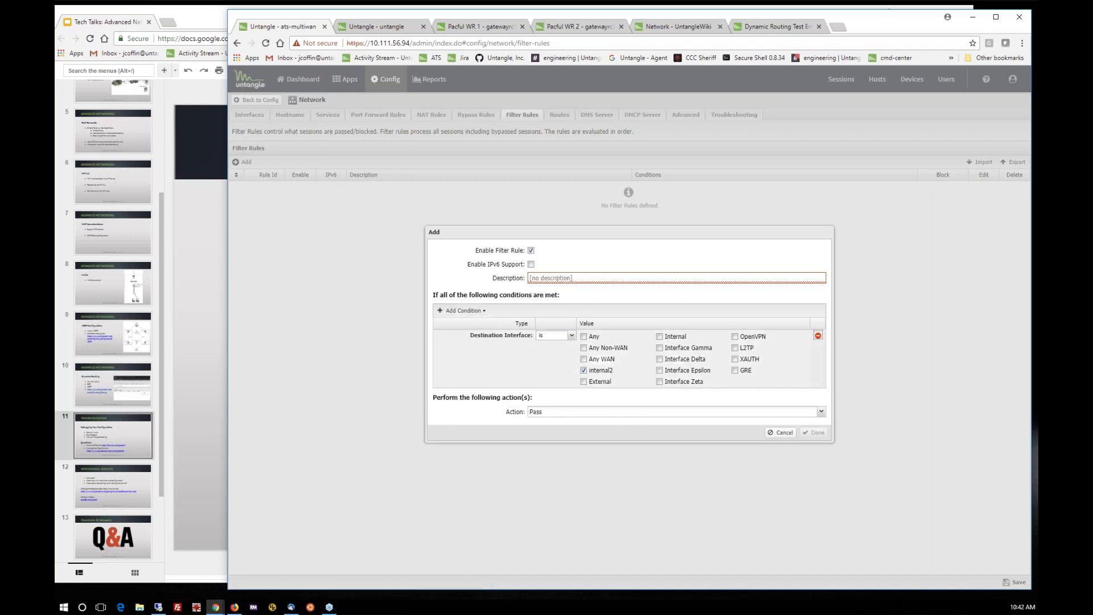
Add a Source Interface condition matching Internal to the filter rule and set its action to Block
click(462, 311)
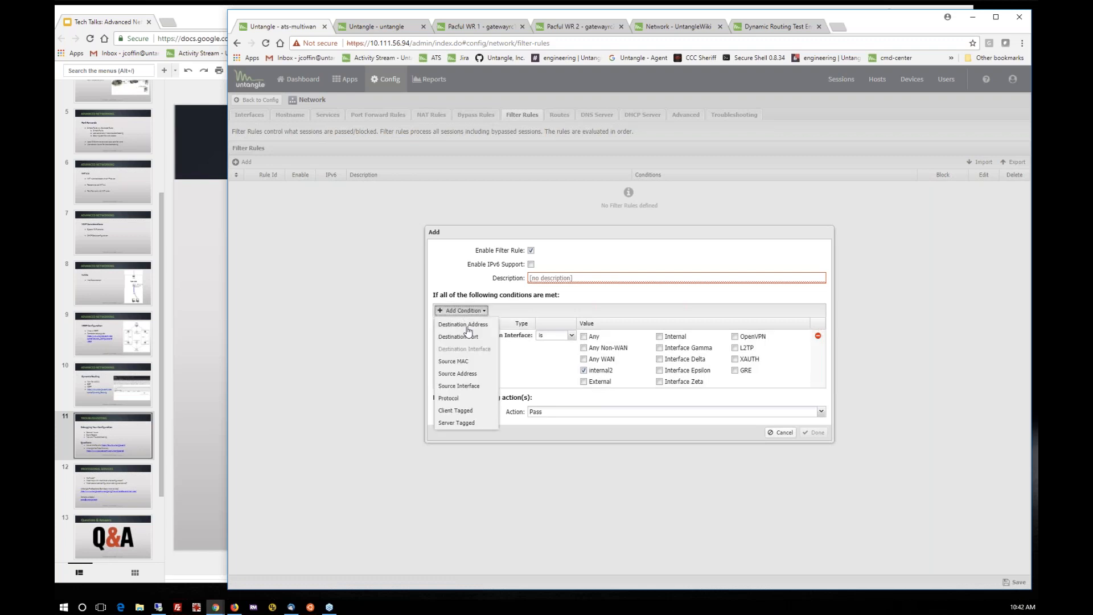
click(479, 386)
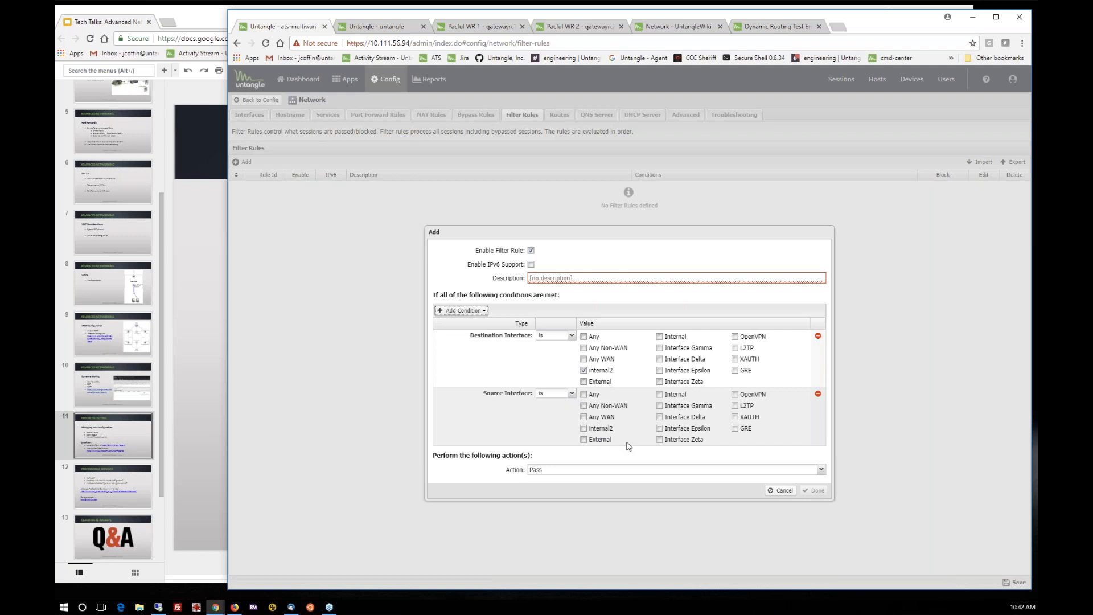
click(673, 396)
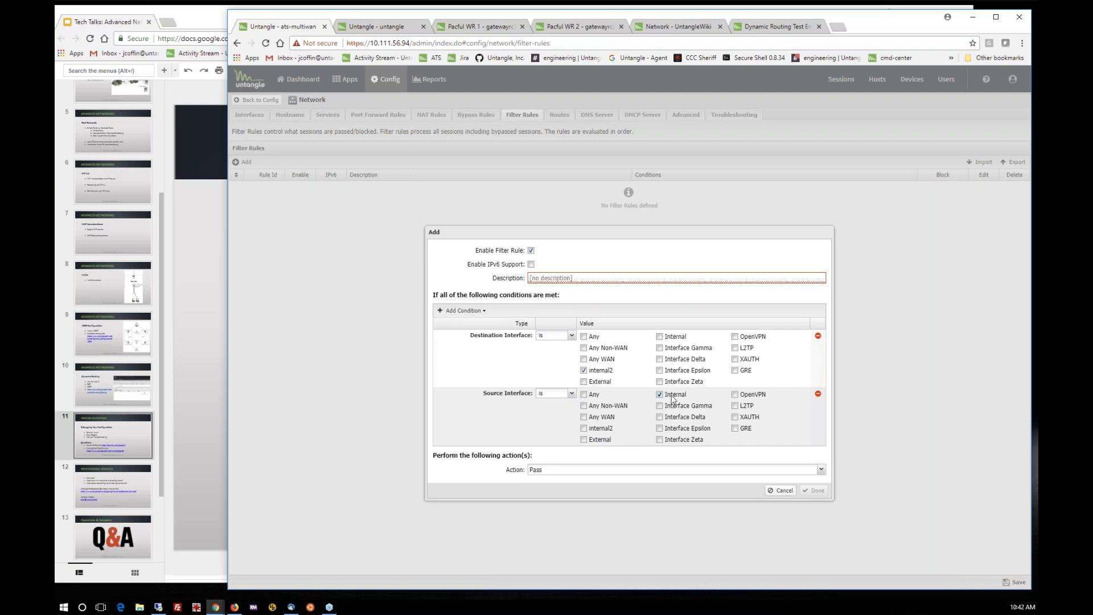
click(622, 469)
click(620, 484)
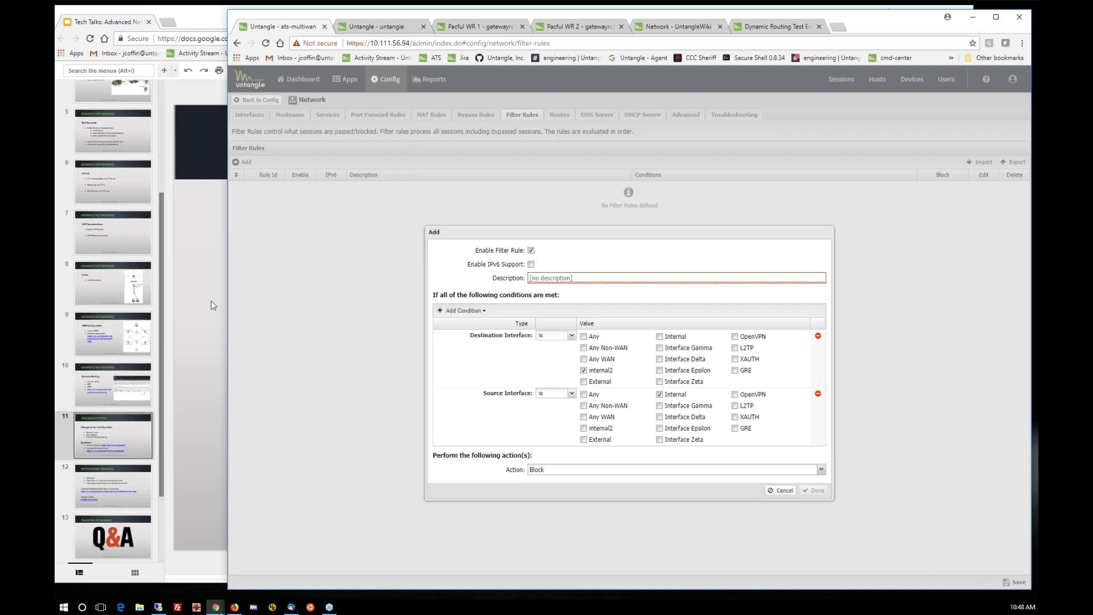
Switch to the Google Slides presentation and display slide 12, Professional Services
click(169, 476)
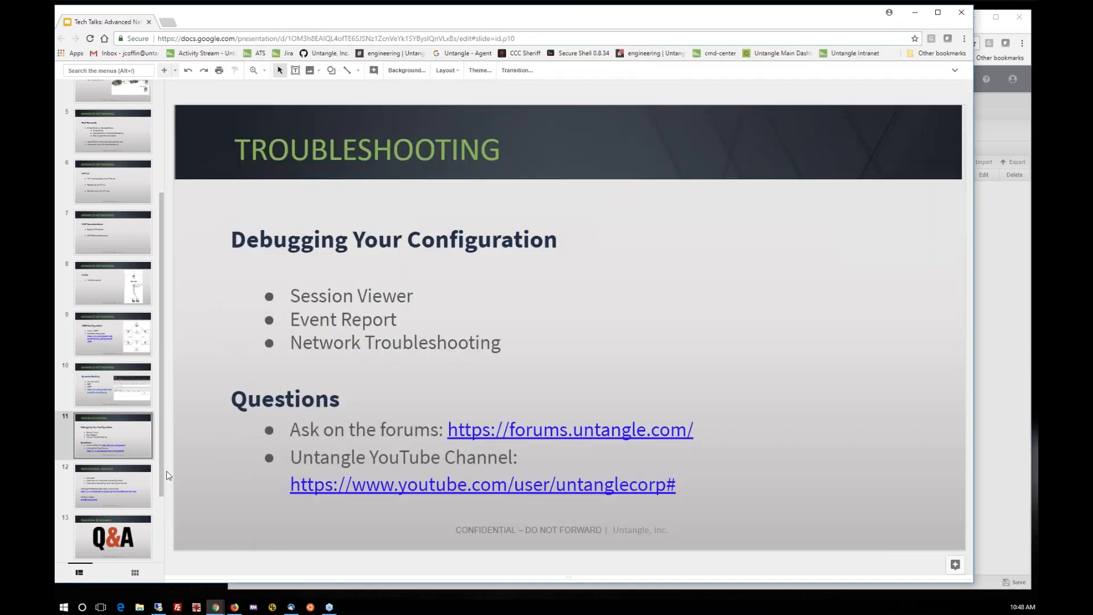
click(130, 483)
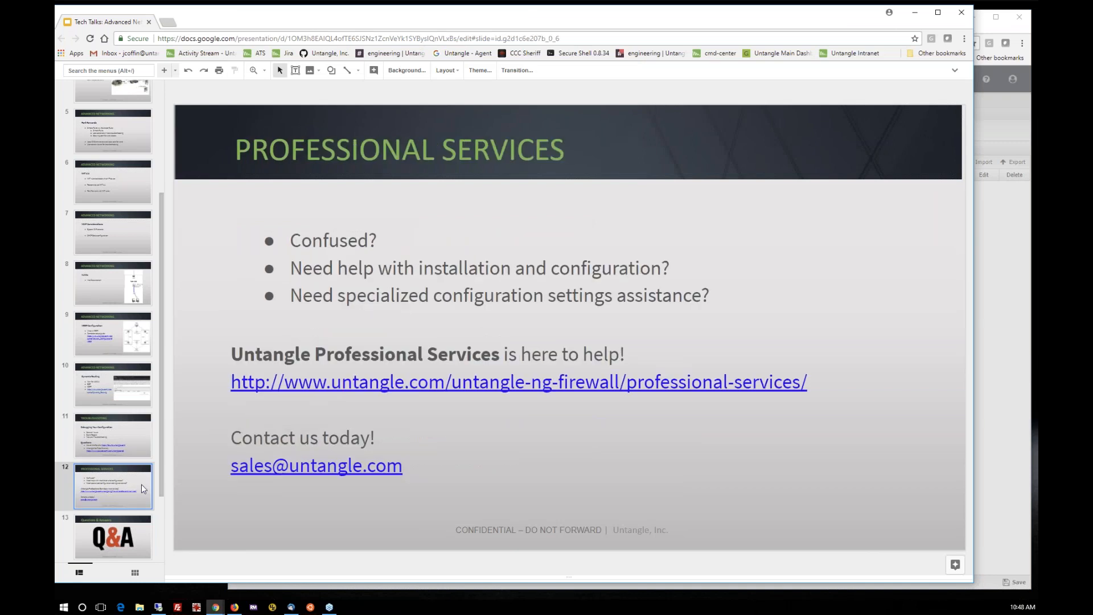